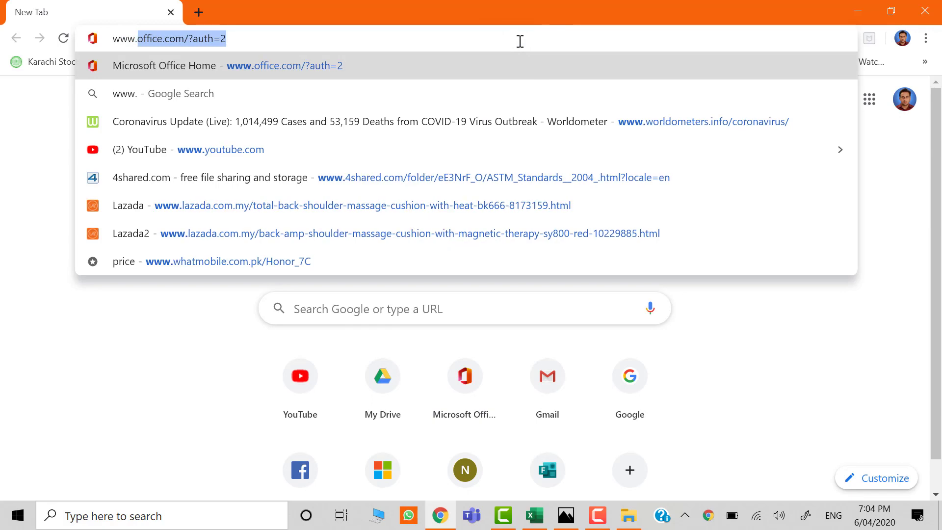
pyautogui.write('e')
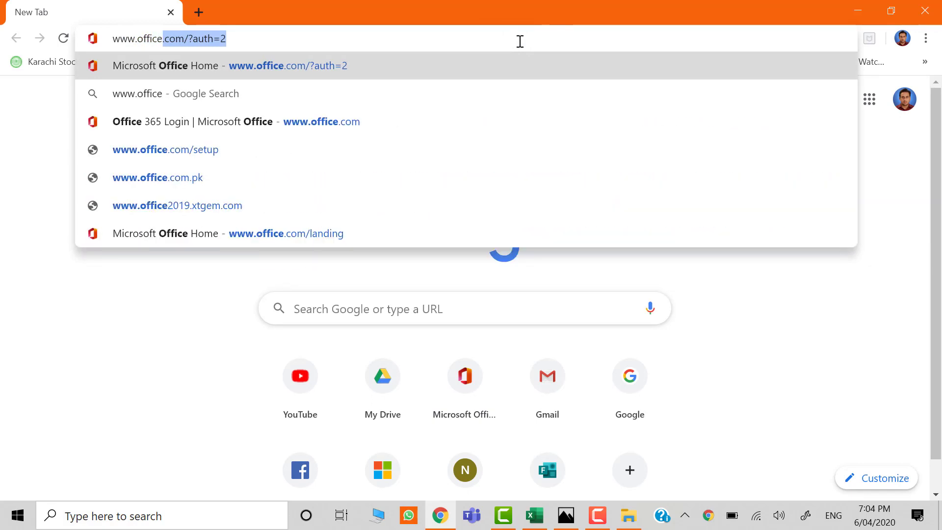
pyautogui.press('Return')
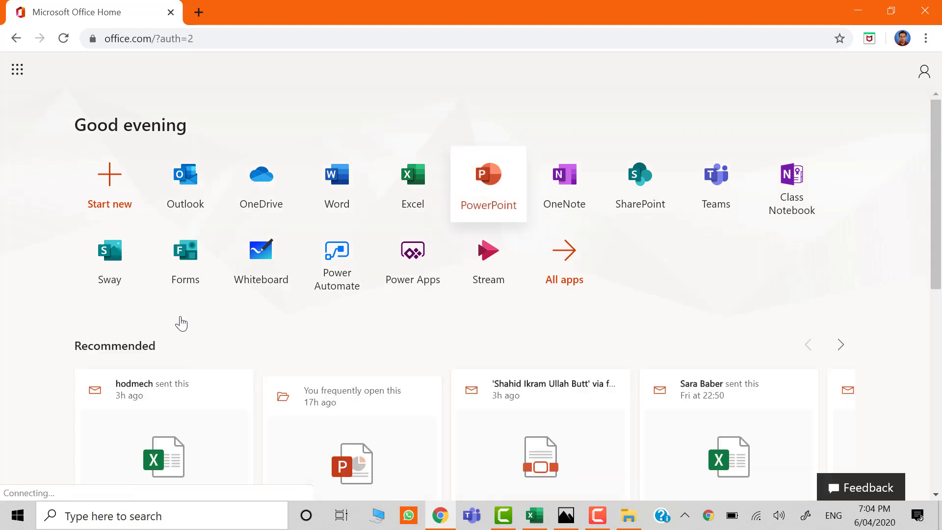
pyautogui.click(187, 268)
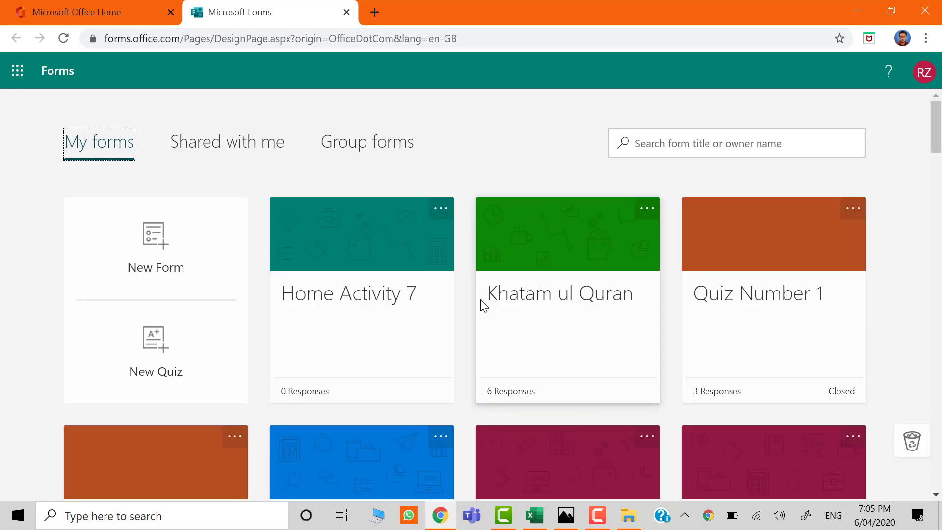
pyautogui.click(157, 349)
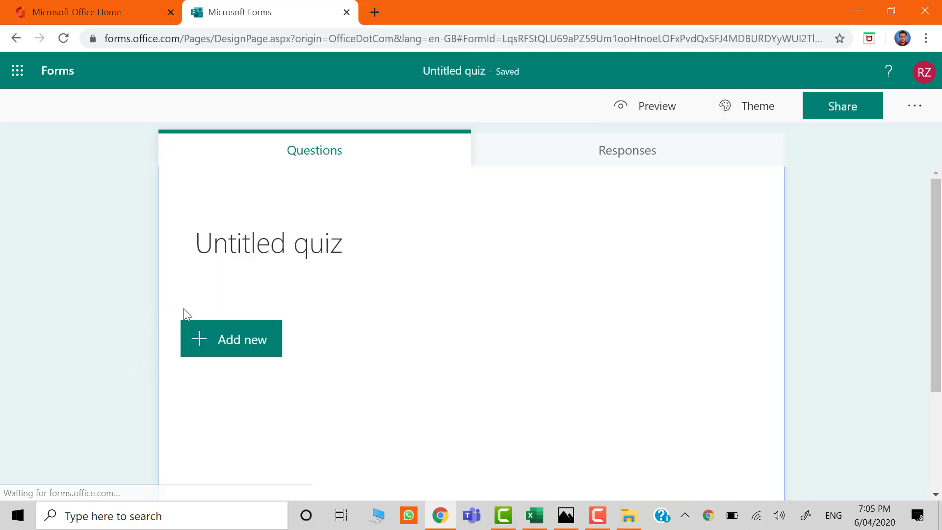
# Title the quiz "Home Activity 7" and enter the description "Deadline: April 08th, 2020".
pyautogui.click(289, 246)
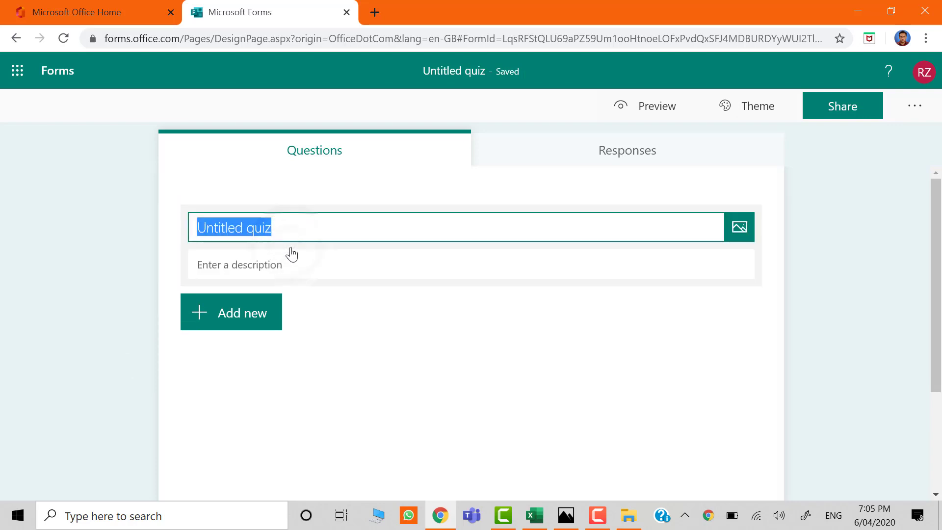
pyautogui.write('Home Activ')
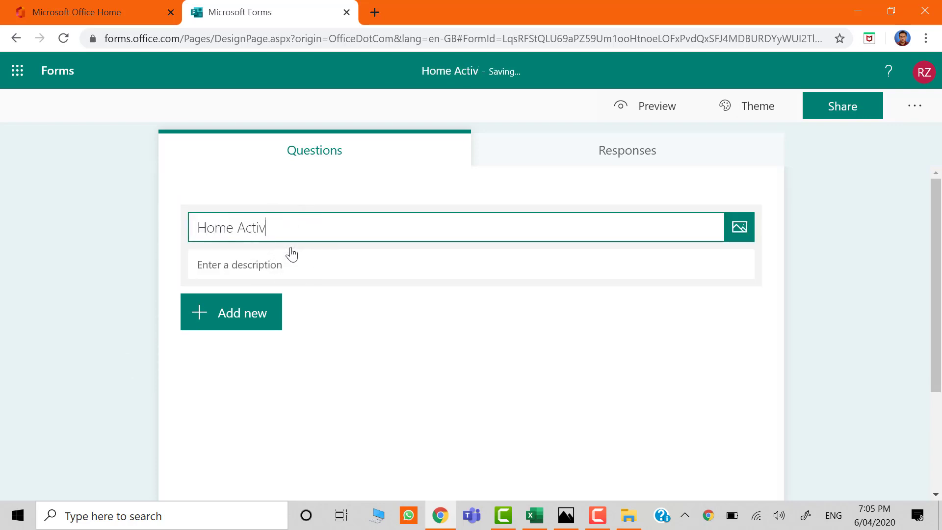
pyautogui.write('ity 7')
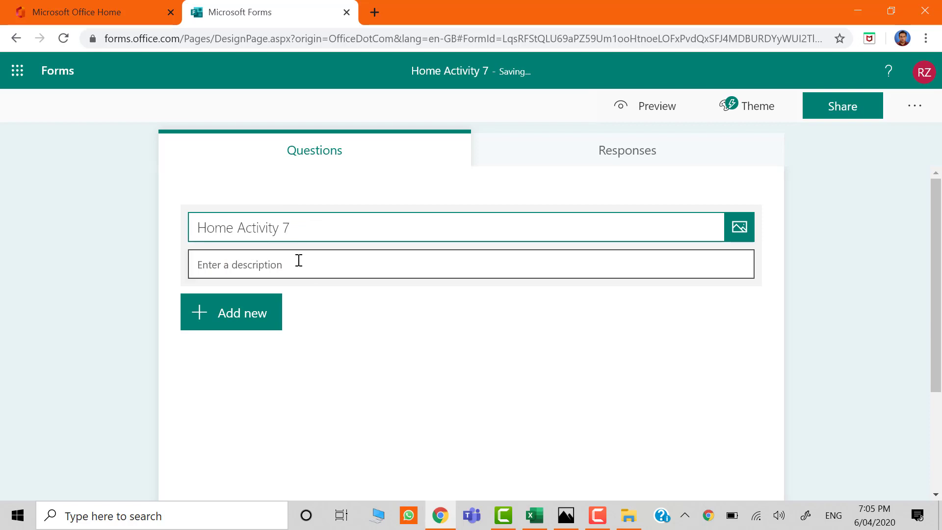
pyautogui.click(297, 259)
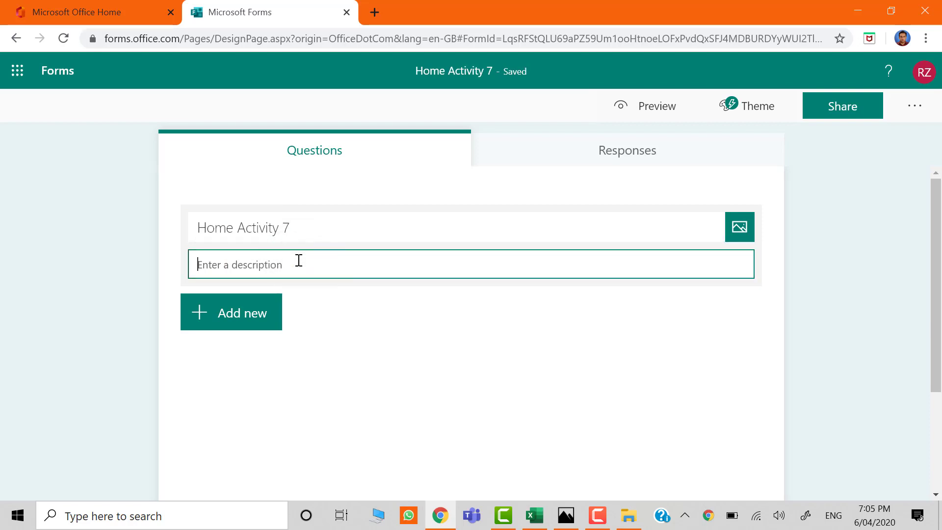
pyautogui.write('Deadline: April 08th 2020')
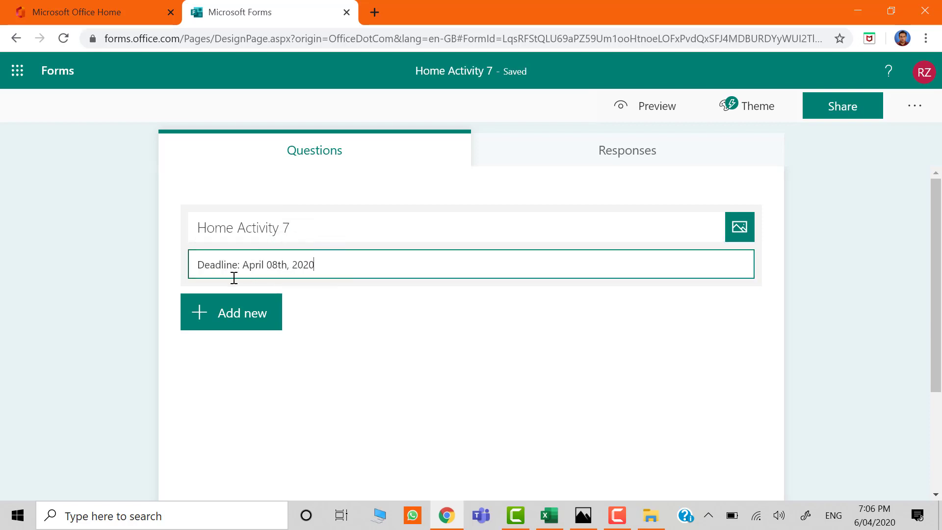
# Add a choice question "Name?", make it required and show its options as a drop-down list.
pyautogui.click(199, 312)
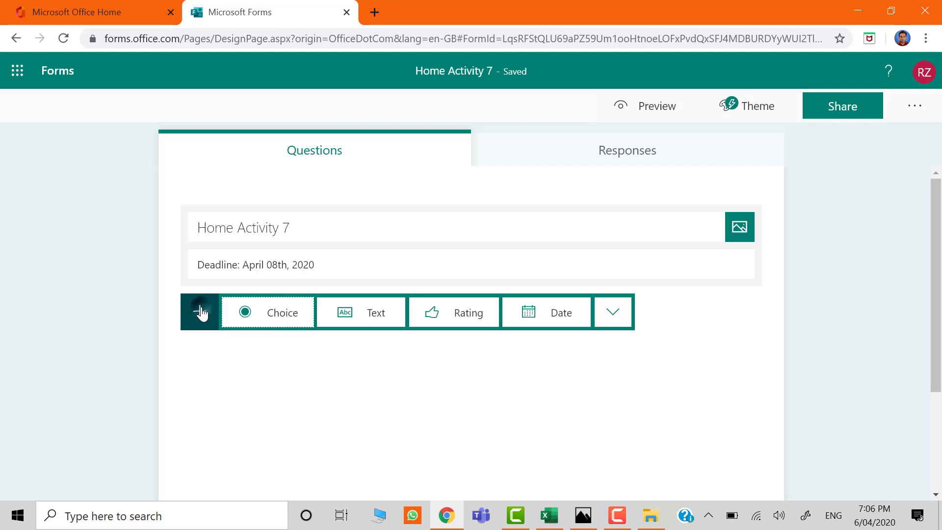
pyautogui.click(267, 314)
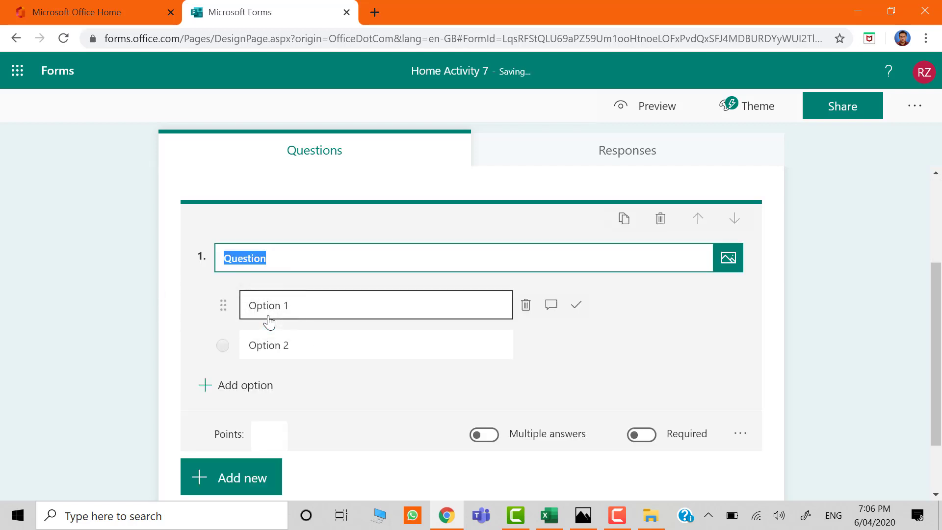
pyautogui.write('Name?')
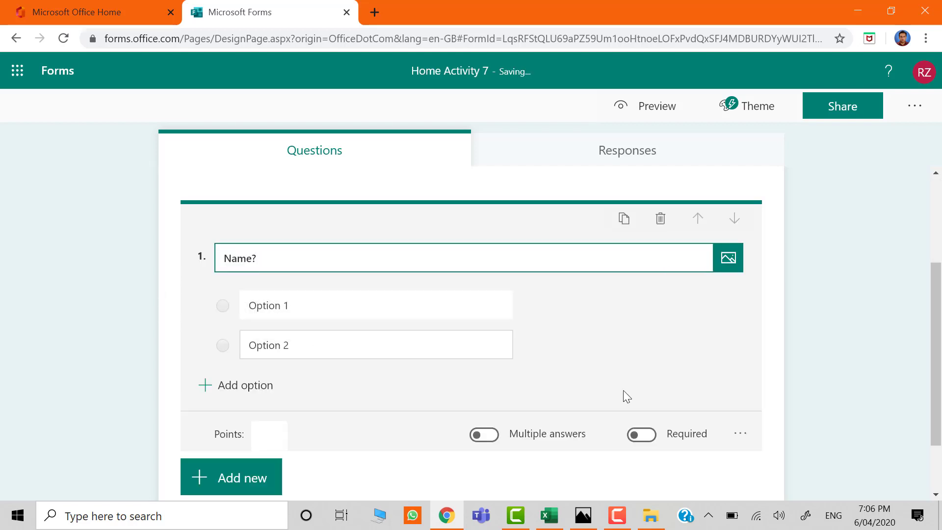
pyautogui.click(643, 435)
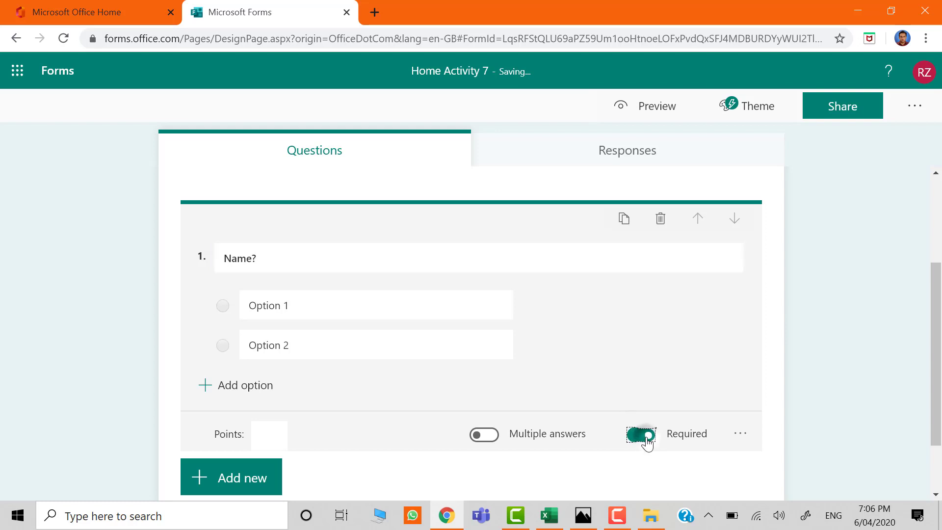
pyautogui.click(743, 434)
pyautogui.click(762, 422)
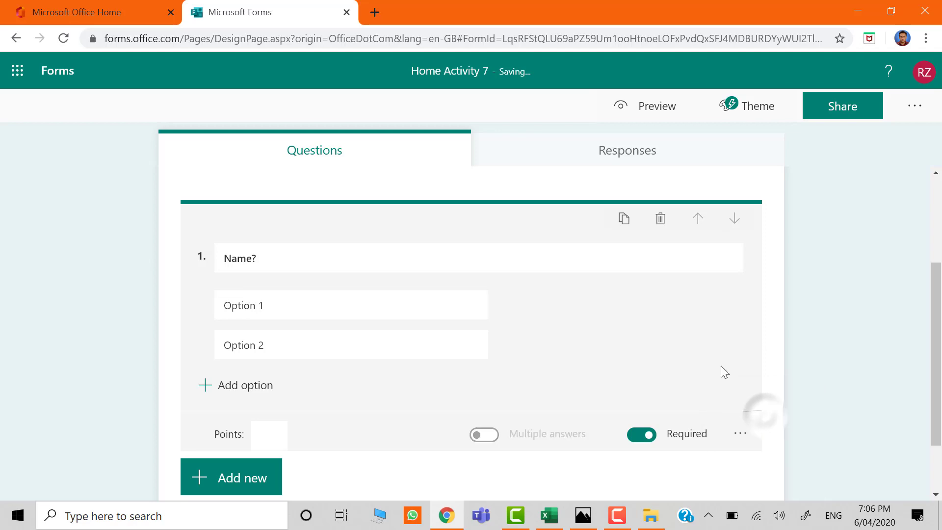
# Switch to the Excel workbook "Student Names and IDs" and copy all student names below the Name header, A2:A39.
pyautogui.click(288, 311)
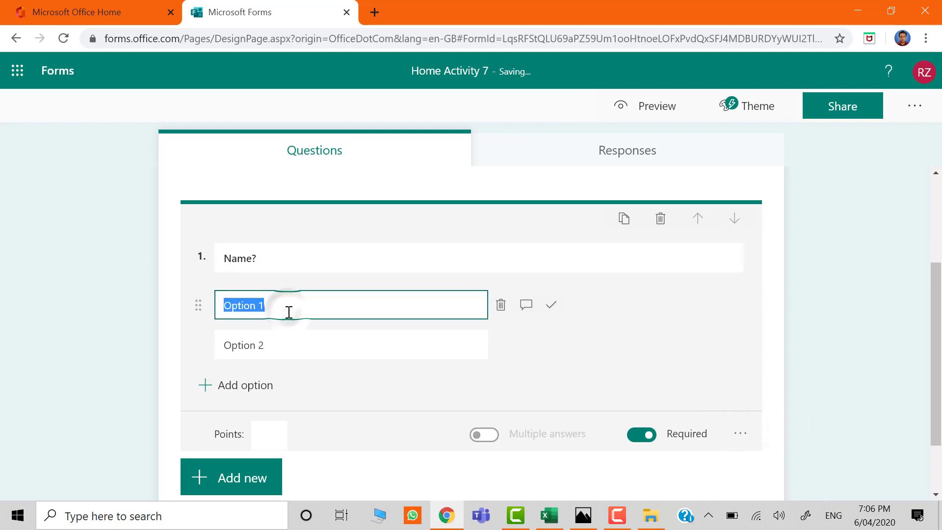
pyautogui.click(548, 514)
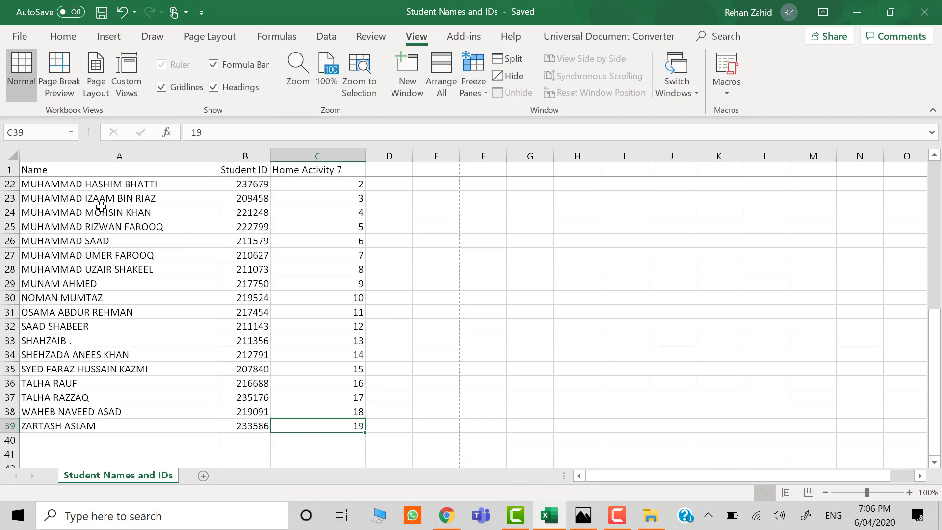
pyautogui.click(101, 212)
pyautogui.hotkey('ctrl', 'Up')
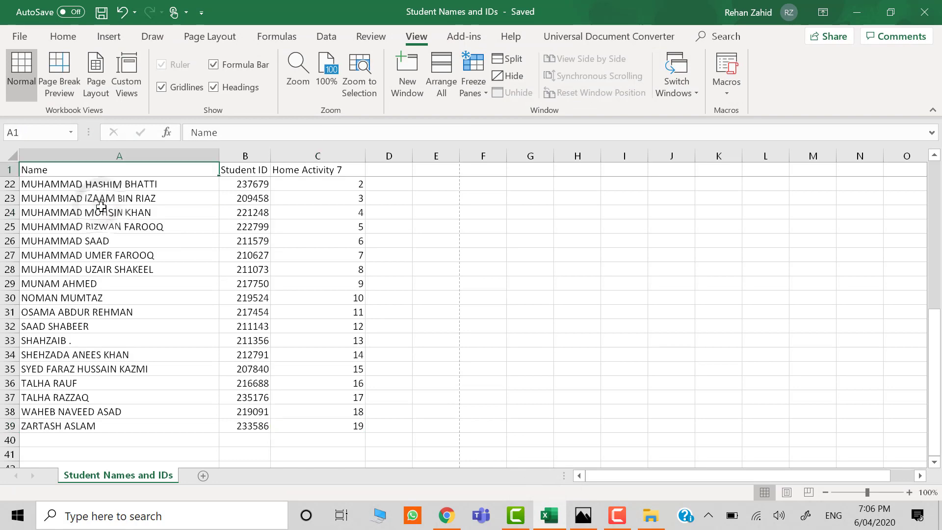
pyautogui.press('Down')
pyautogui.hotkey('ctrl', 'shift', 'Down')
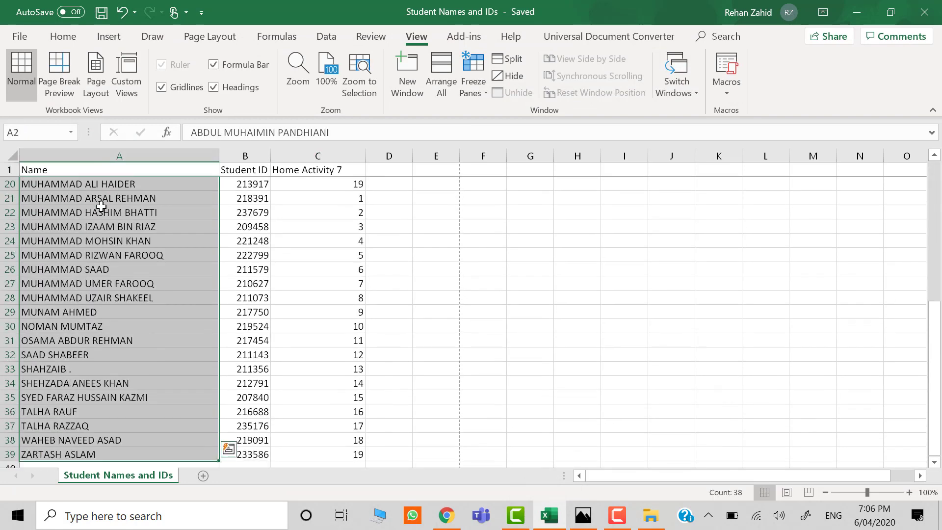
pyautogui.rightClick(113, 226)
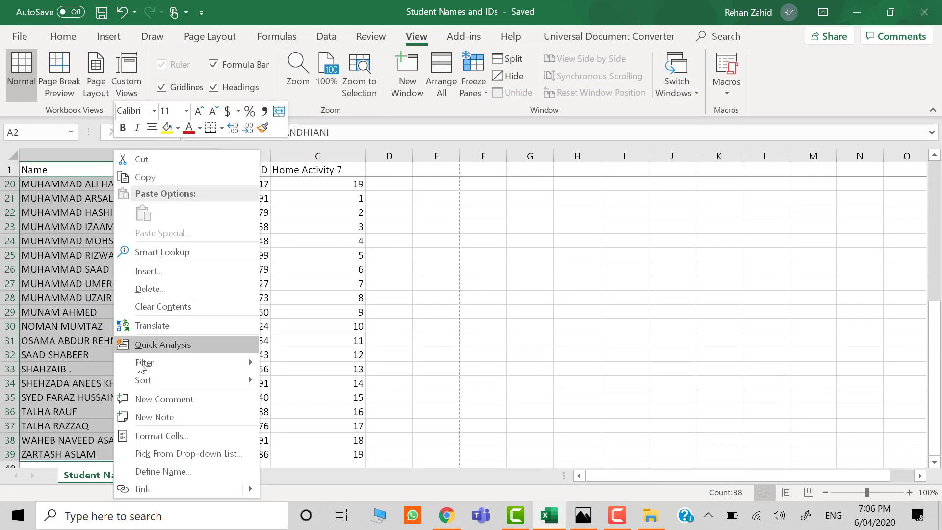
pyautogui.click(196, 178)
# Back in Microsoft Forms, paste the copied names over Option 1 of the "Name?" question and delete the leftover Option 2.
pyautogui.click(446, 515)
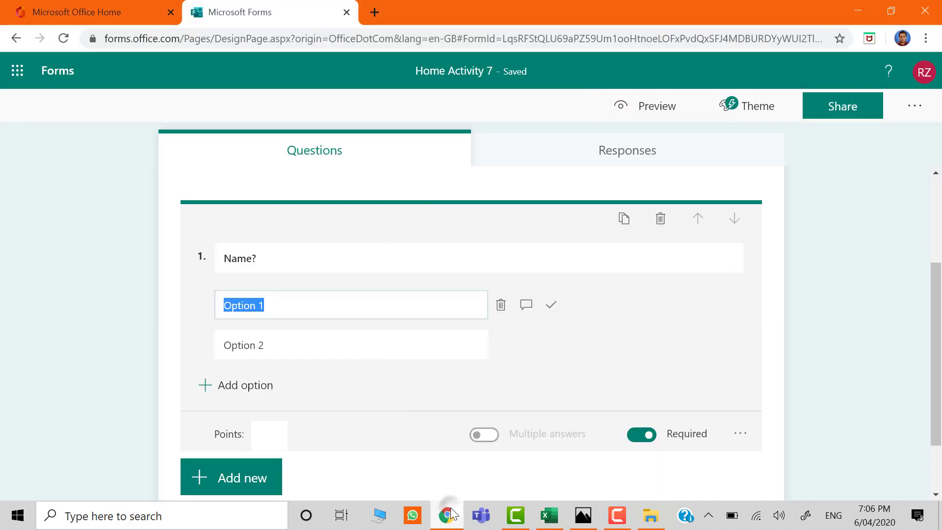
pyautogui.rightClick(316, 306)
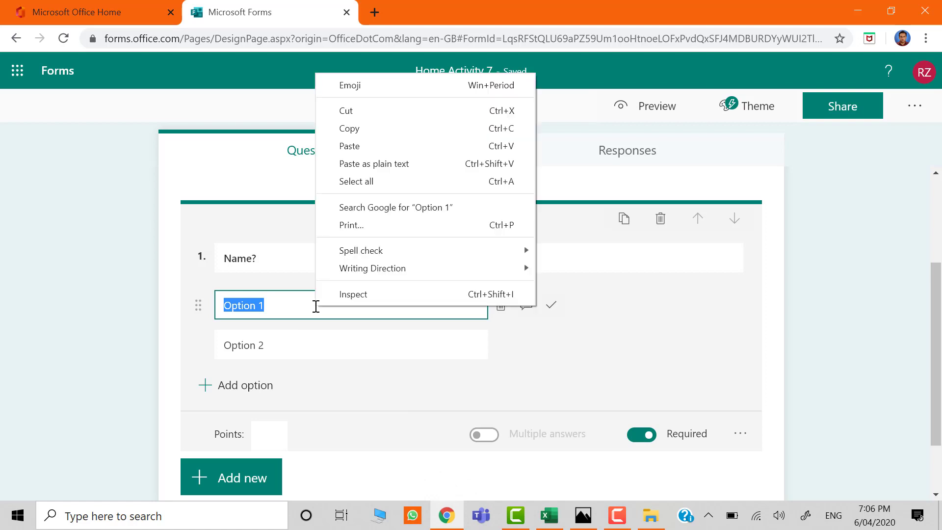
pyautogui.click(380, 145)
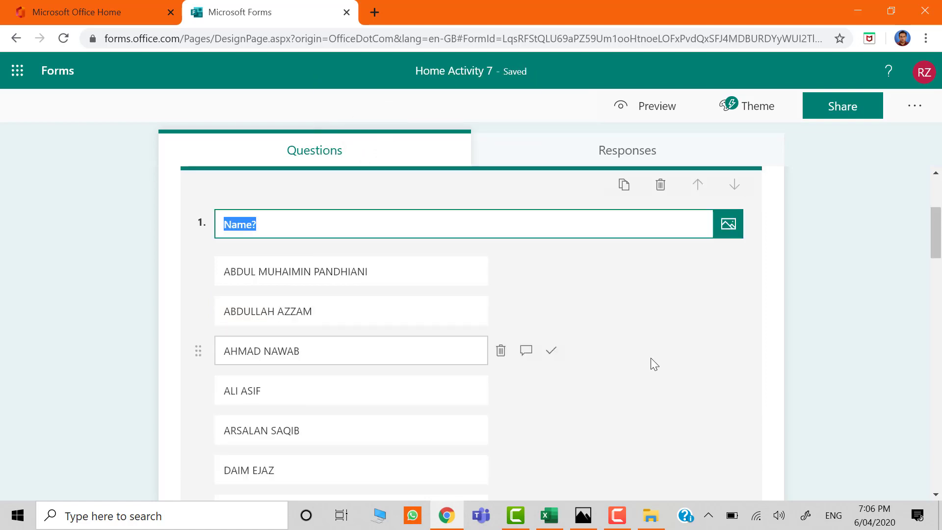
pyautogui.scroll(-20, 679, 352)
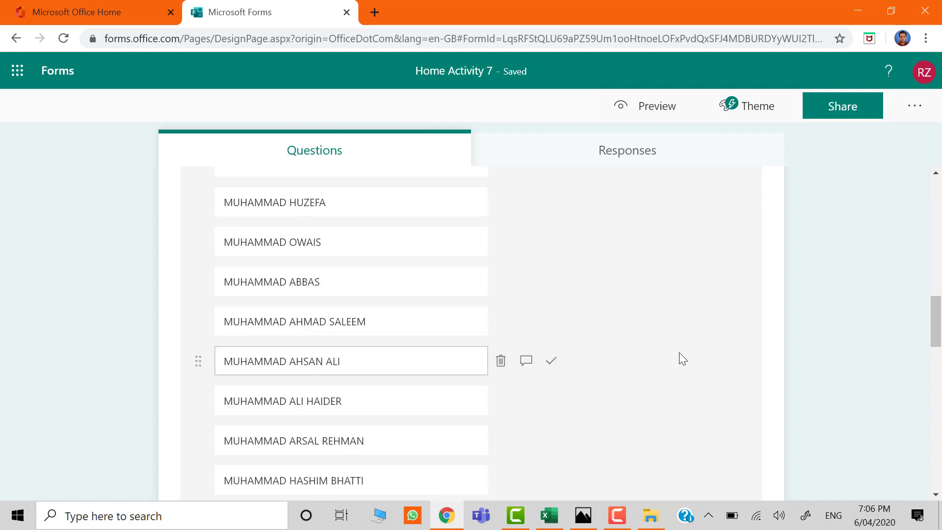
pyautogui.scroll(-6, 679, 353)
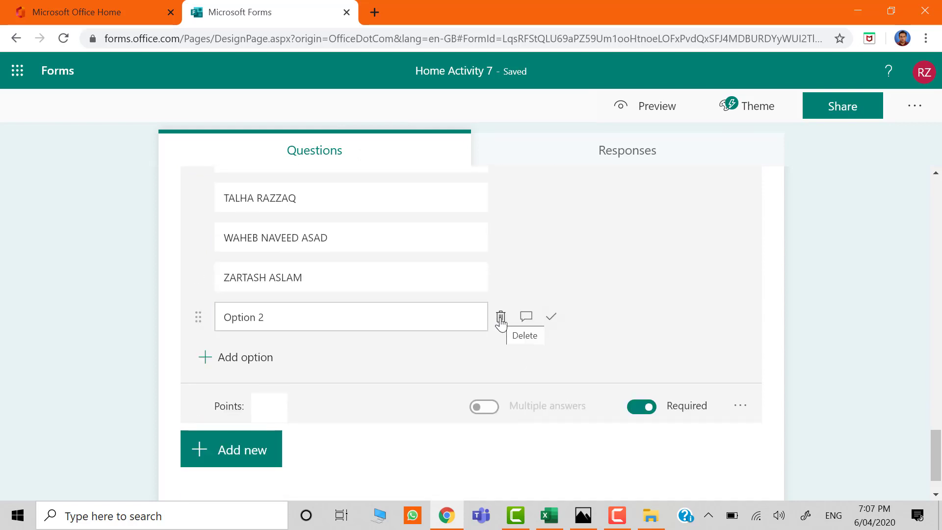
pyautogui.click(500, 317)
pyautogui.click(143, 328)
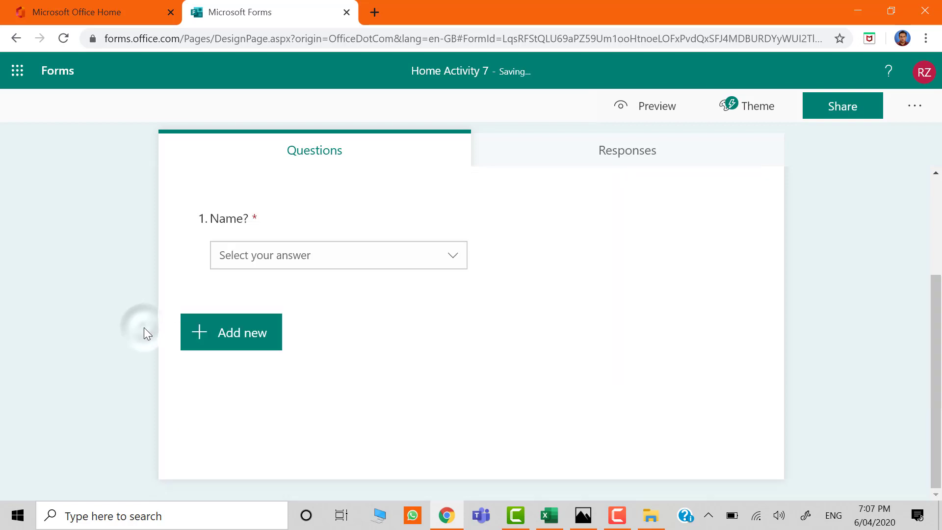
# Add a second choice question with the text "Student ID?".
pyautogui.click(195, 330)
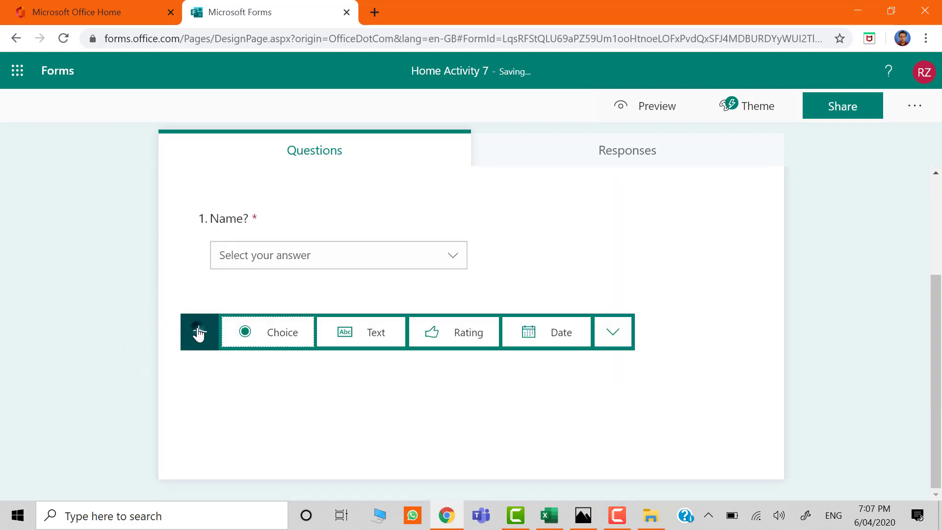
pyautogui.click(246, 335)
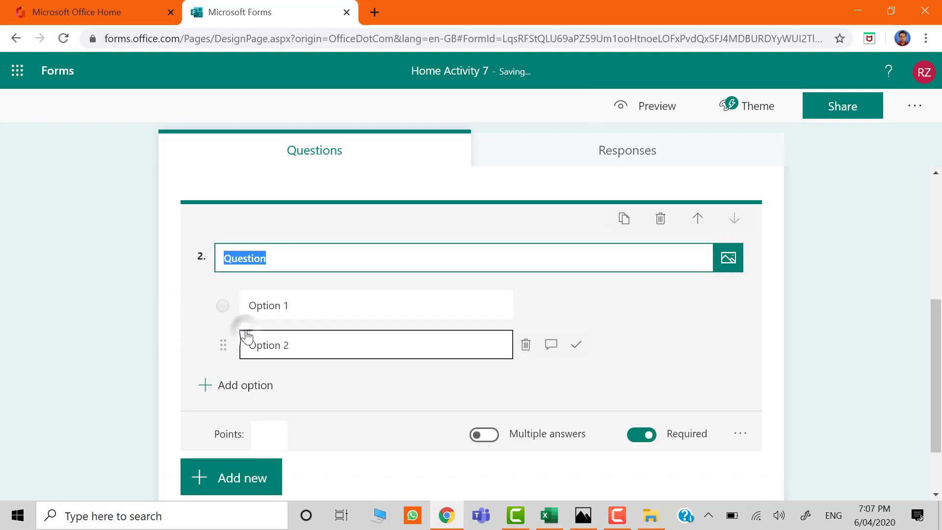
pyautogui.write('Student ID?')
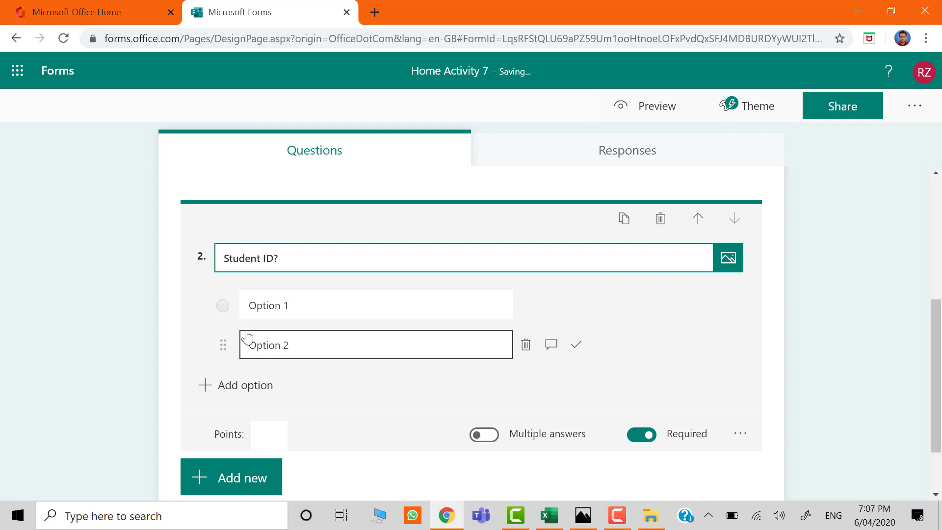
# Switch to the Excel workbook and copy all values below the Student ID header, B2:B39.
pyautogui.click(549, 515)
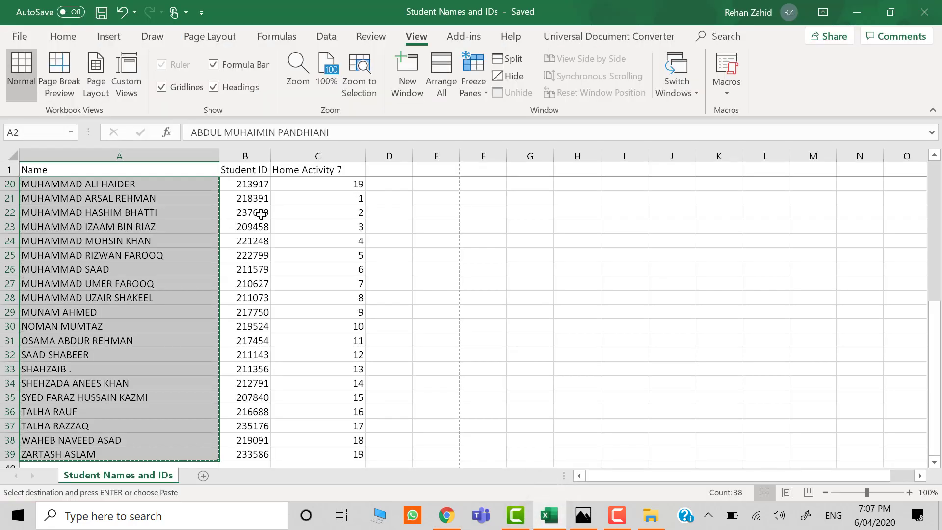
pyautogui.press('Right')
pyautogui.press('Up')
pyautogui.press('Down')
pyautogui.hotkey('ctrl', 'shift', 'Down')
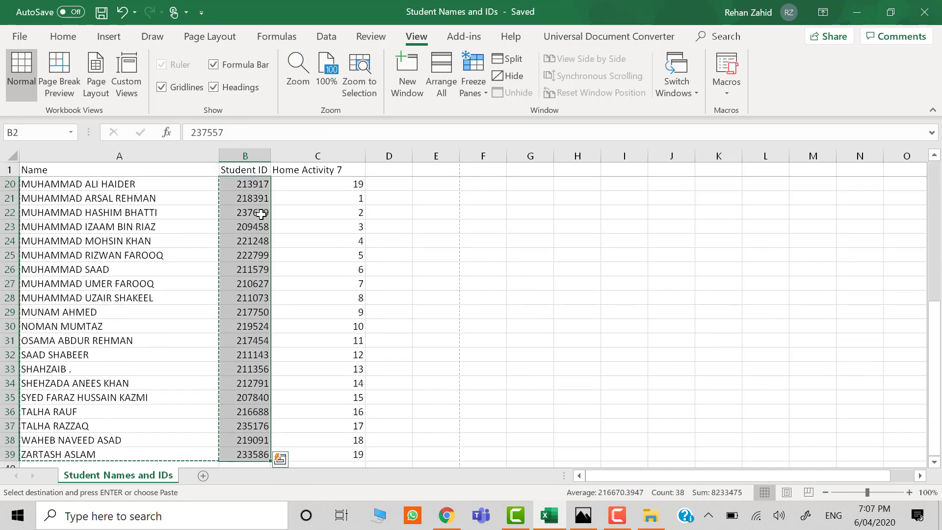
pyautogui.rightClick(261, 214)
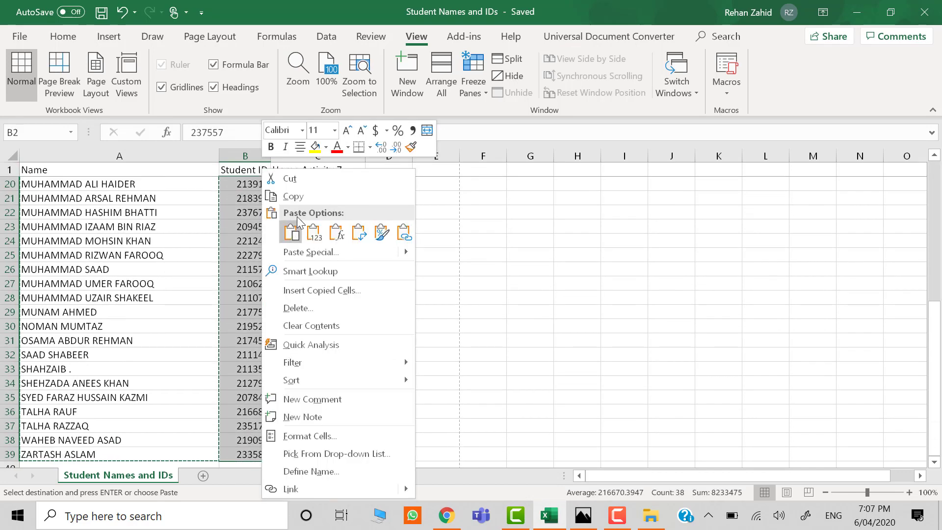
pyautogui.click(313, 198)
# Back in Microsoft Forms, paste the copied IDs over Option 1 of the "Student ID?" question and delete the leftover Option 2.
pyautogui.hotkey('alt', 'Tab')
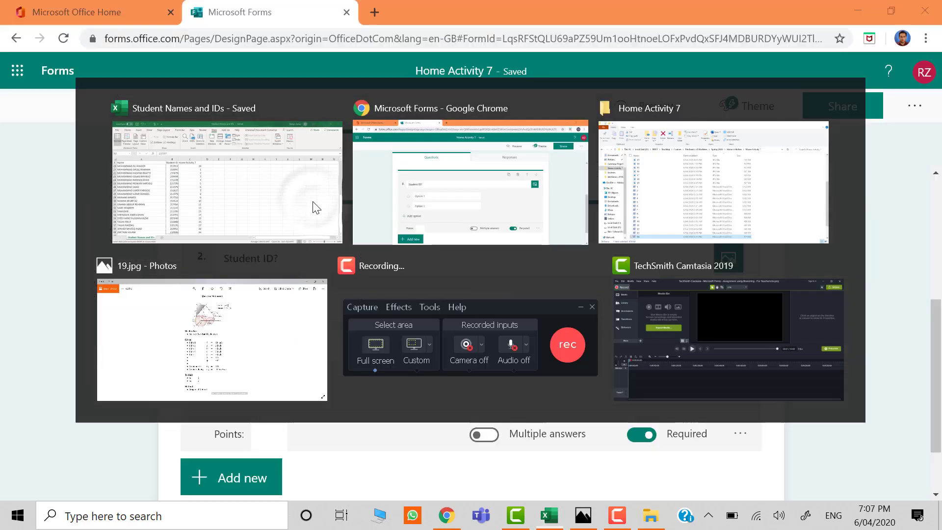
pyautogui.click(301, 300)
pyautogui.rightClick(301, 301)
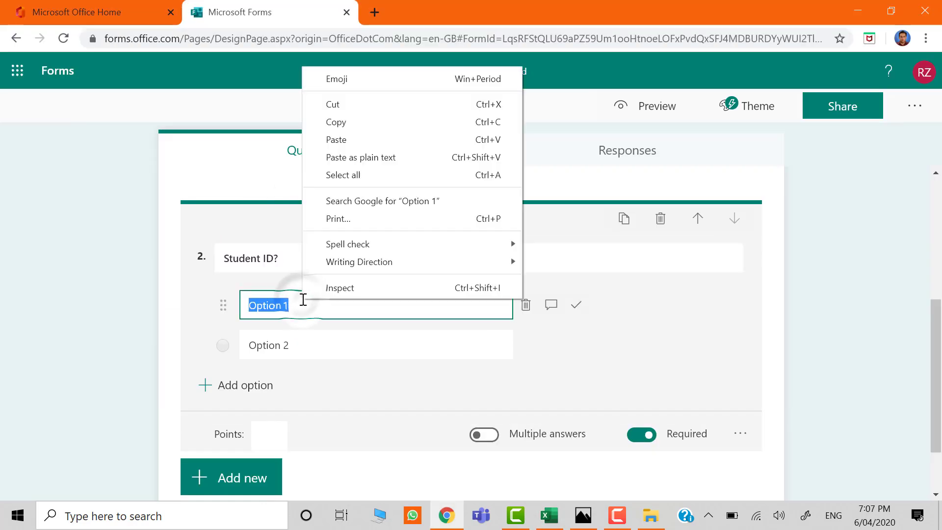
pyautogui.click(368, 143)
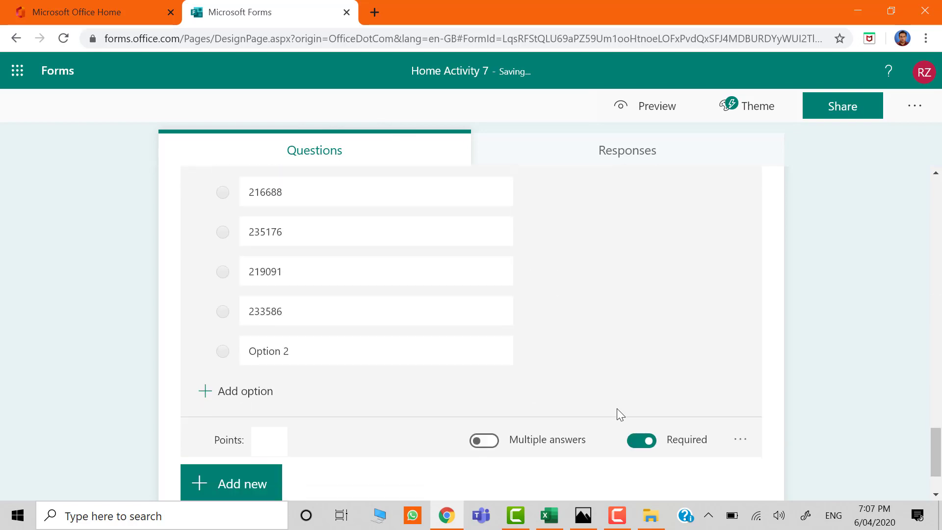
pyautogui.click(526, 350)
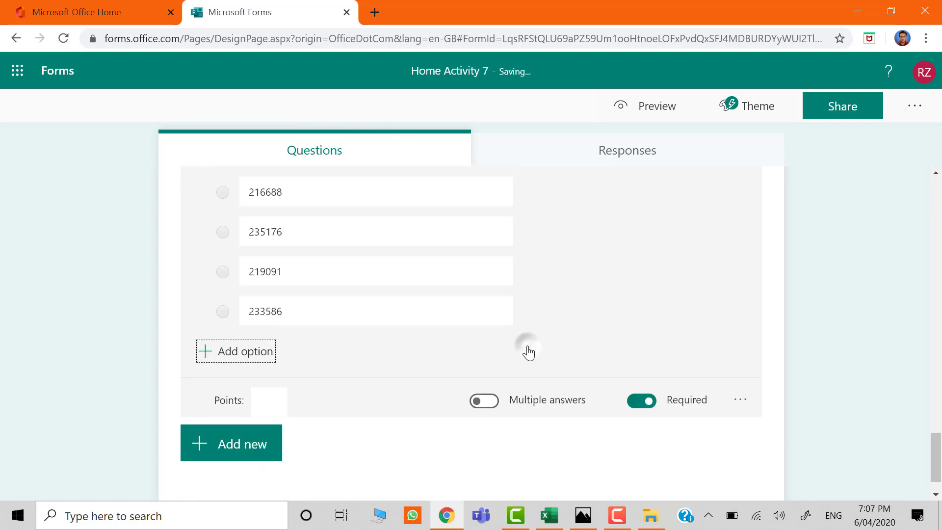
# Change the "Student ID?" question's options into a drop-down list.
pyautogui.click(740, 367)
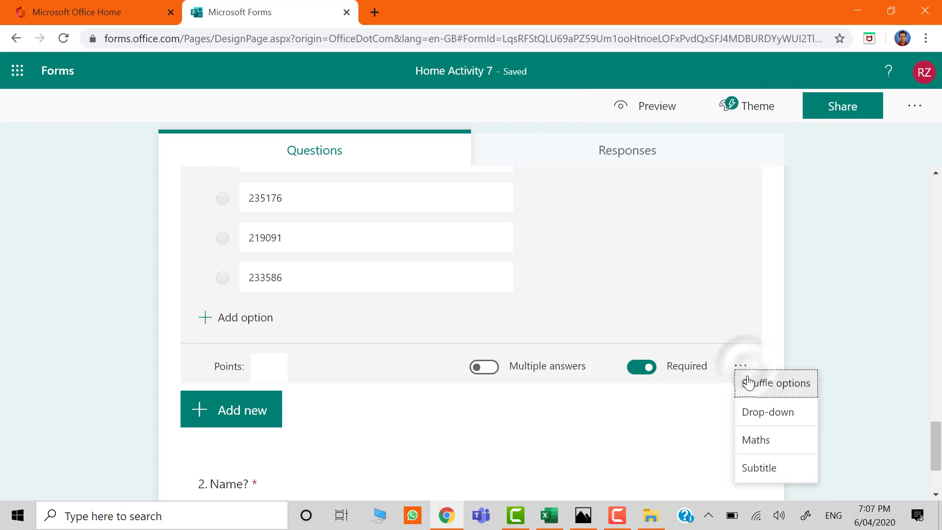
pyautogui.click(754, 410)
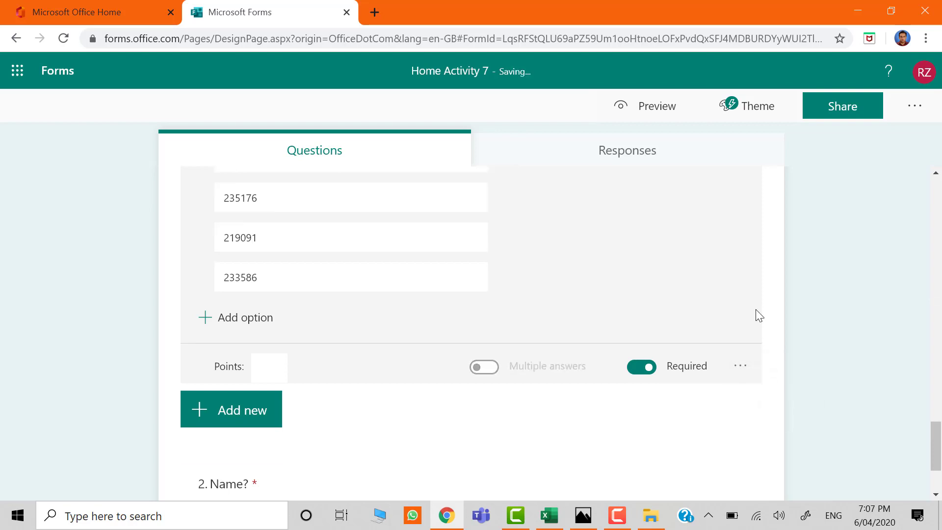
# Preview the quiz in computer view, check both drop-down questions, and return to editing.
pyautogui.click(650, 117)
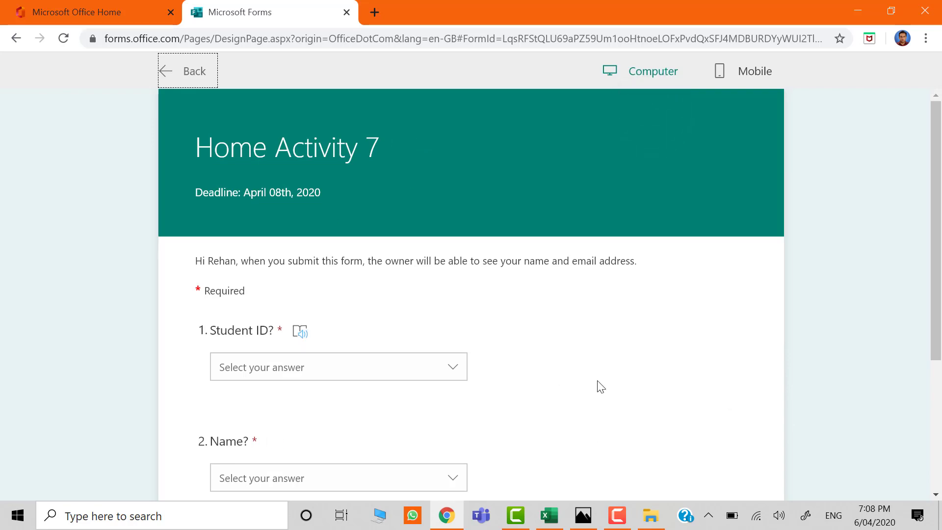
pyautogui.scroll(-4, 600, 387)
pyautogui.scroll(2, 601, 386)
pyautogui.scroll(-1, 600, 386)
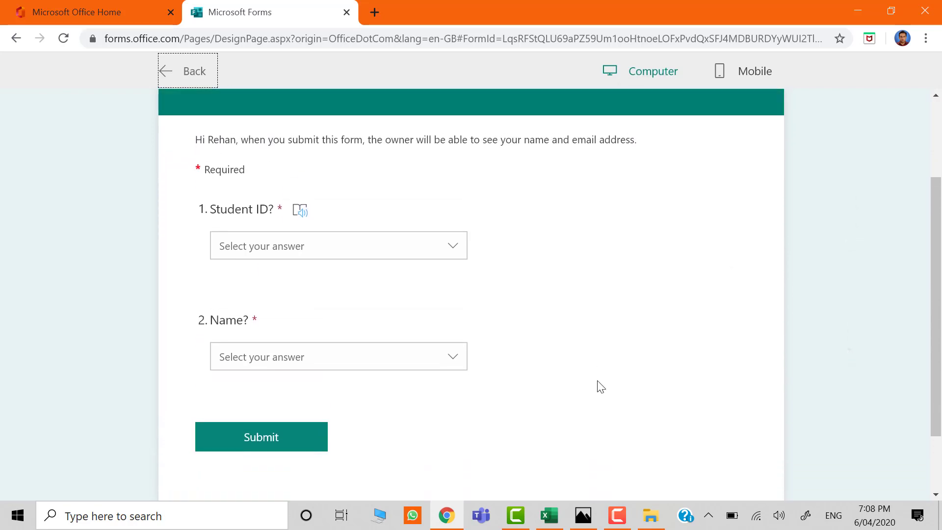
pyautogui.scroll(1, 600, 387)
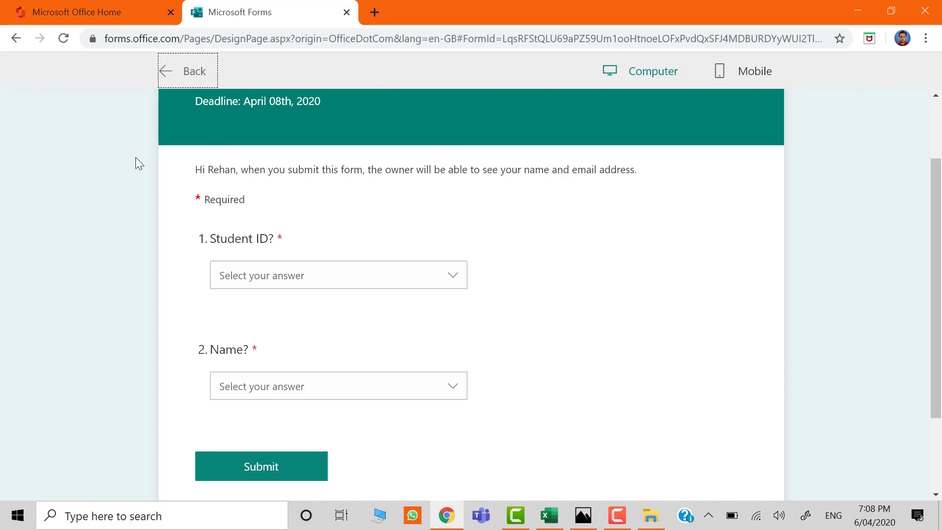
pyautogui.click(167, 74)
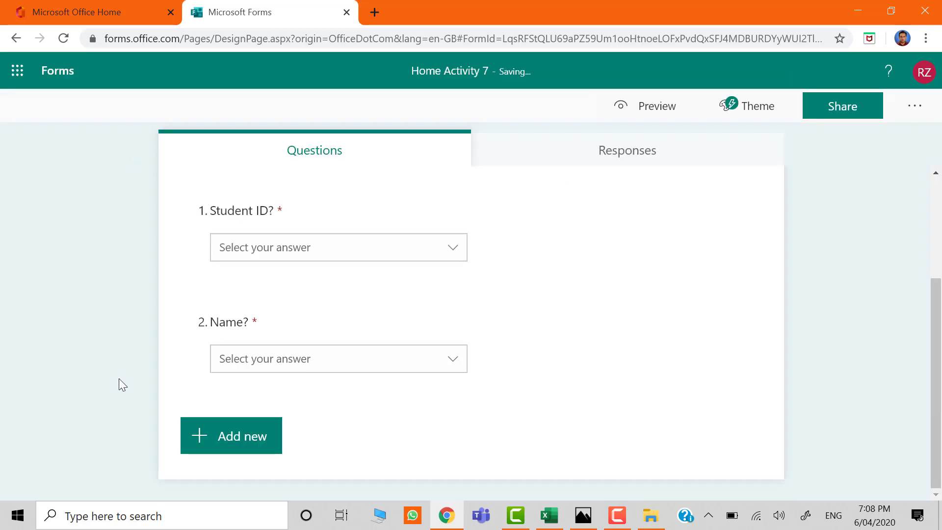
# Add a text question as question 3 and consult the question statement image 1.jpg in Photos before returning to the form.
pyautogui.click(197, 443)
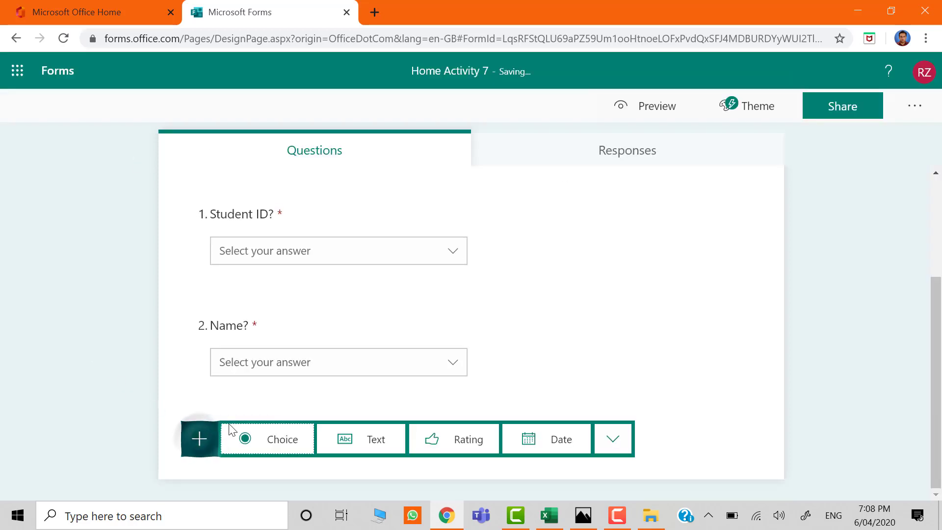
pyautogui.click(348, 441)
pyautogui.click(269, 405)
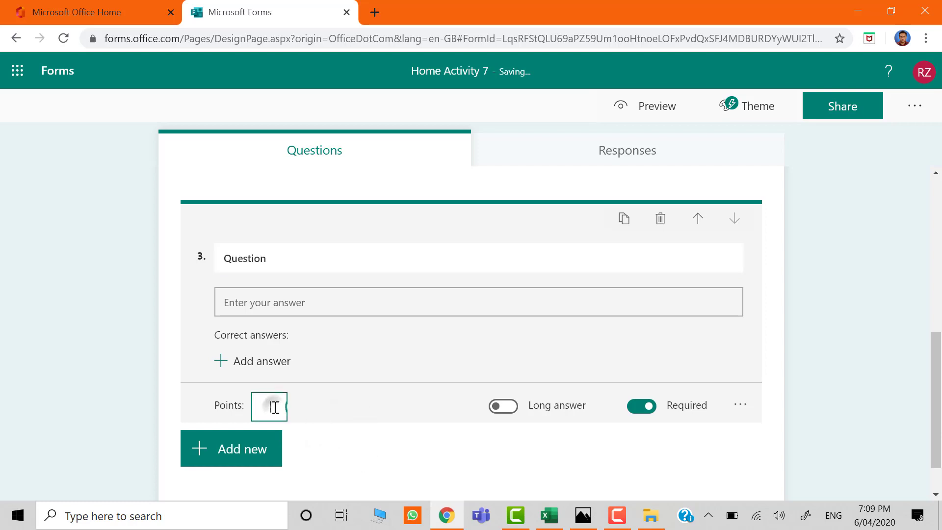
pyautogui.hotkey('alt', 'Tab')
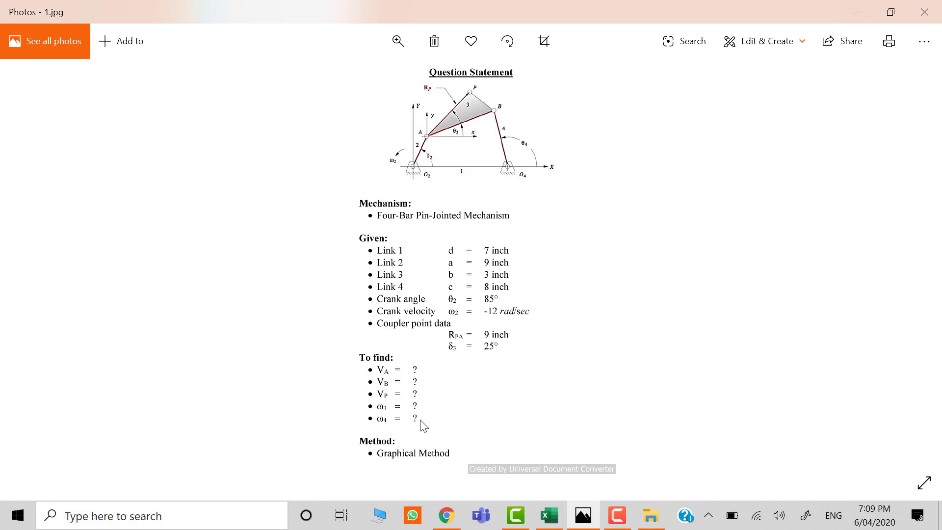
pyautogui.hotkey('alt', 'Tab')
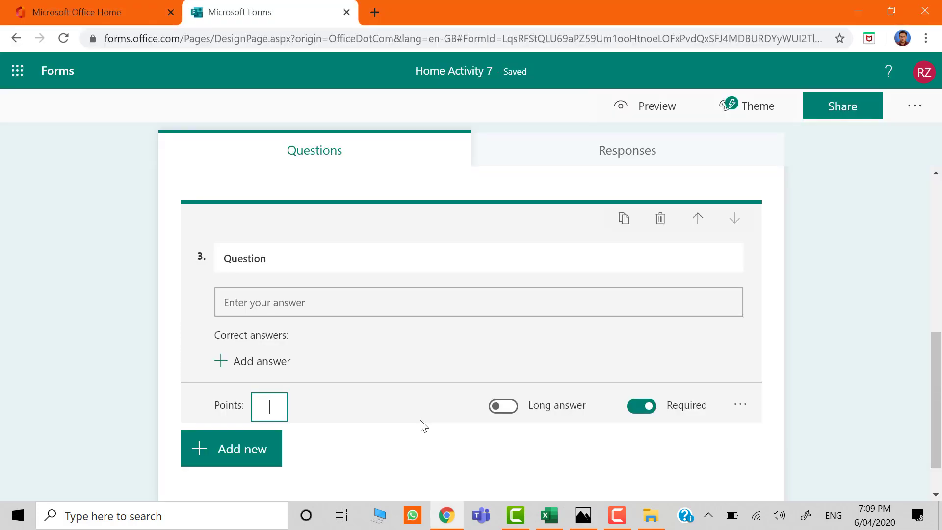
# Give the new text question 2 points, the text "V_A?" and a Number restriction on its answer.
pyautogui.write('2')
pyautogui.click(437, 250)
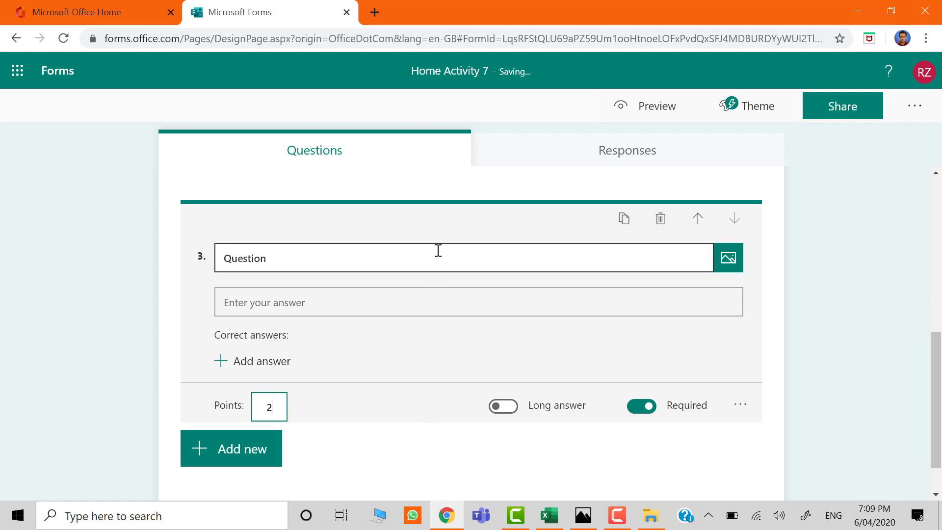
pyautogui.hotkey('ctrl', 'a')
pyautogui.write('Va')
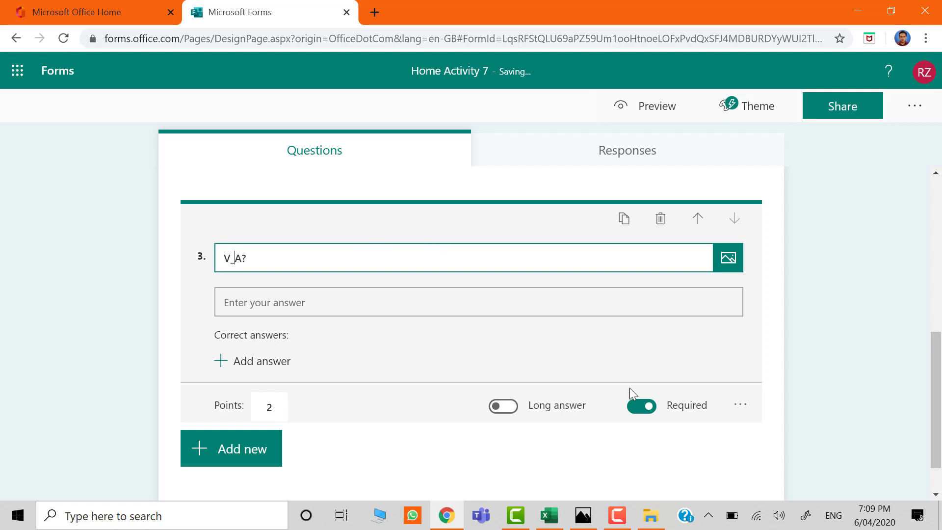
pyautogui.click(739, 406)
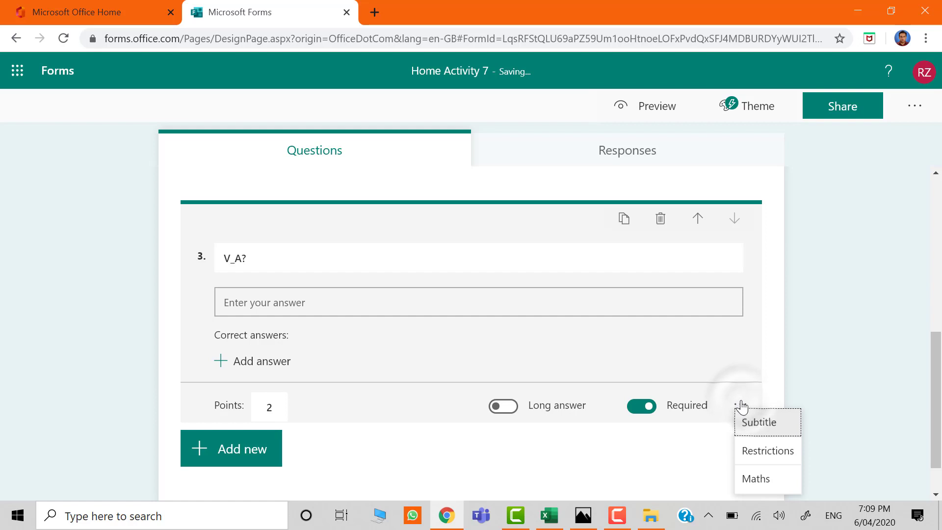
pyautogui.click(756, 450)
# Duplicate the "V_A?" question twice and change the copies' texts to "V_B?" and "V_P?".
pyautogui.click(623, 199)
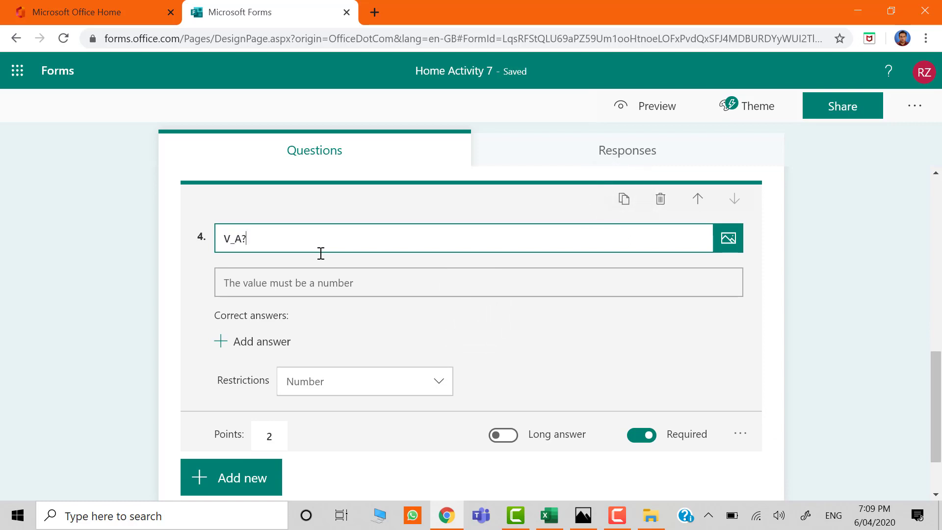
pyautogui.press('BackSpace')
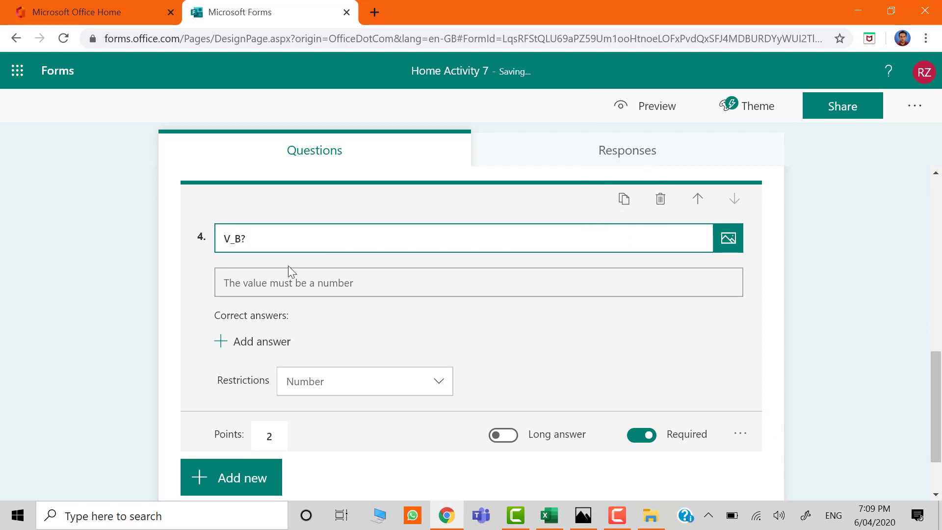
pyautogui.click(622, 202)
pyautogui.press('BackSpace')
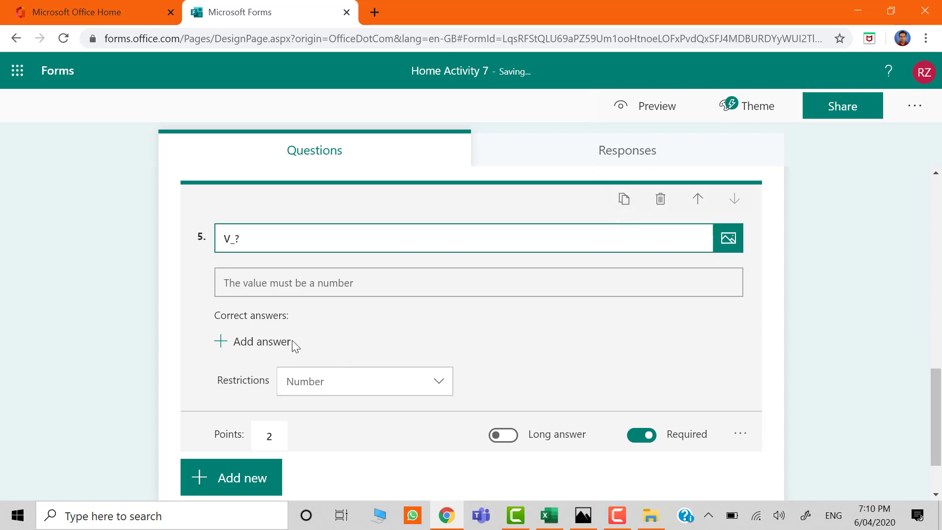
pyautogui.write('p')
pyautogui.press('BackSpace')
pyautogui.write('P')
pyautogui.click(143, 376)
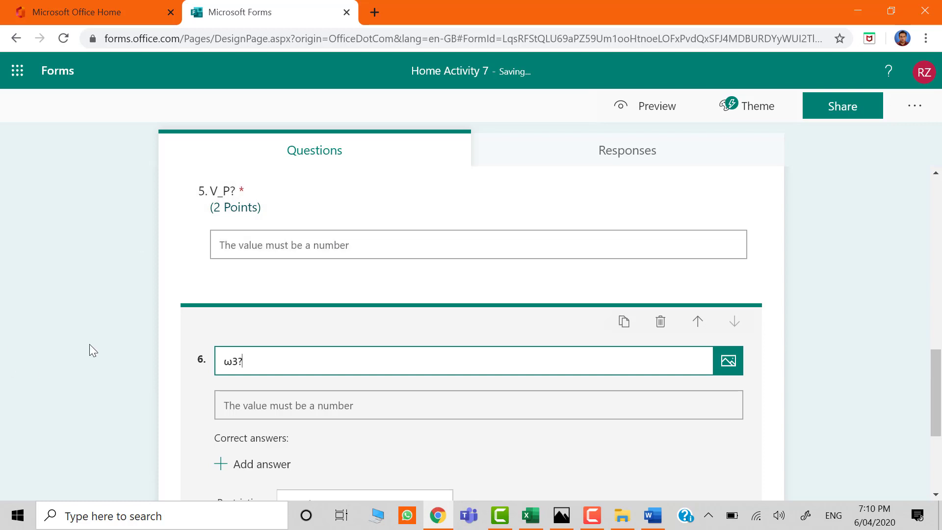
# Duplicate the "ω3?" question and change the copy's text to "ω4?".
pyautogui.click(89, 343)
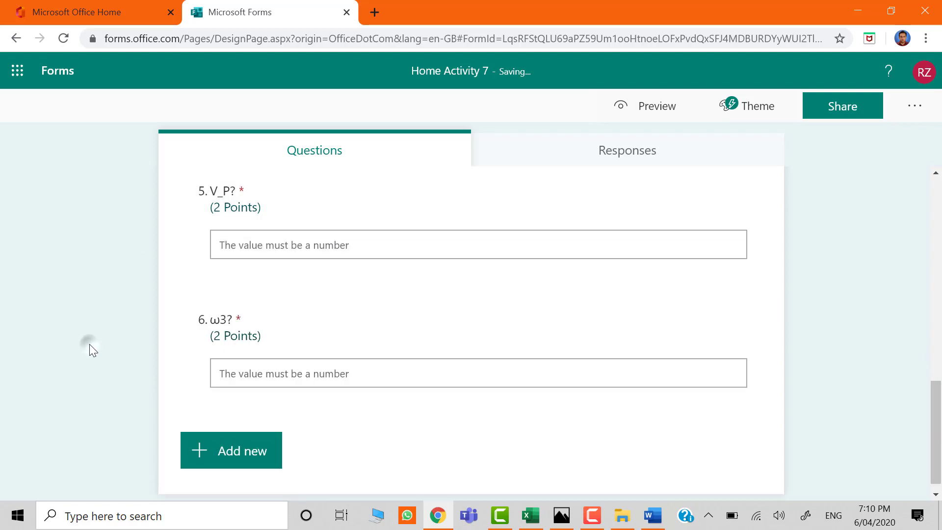
pyautogui.click(288, 325)
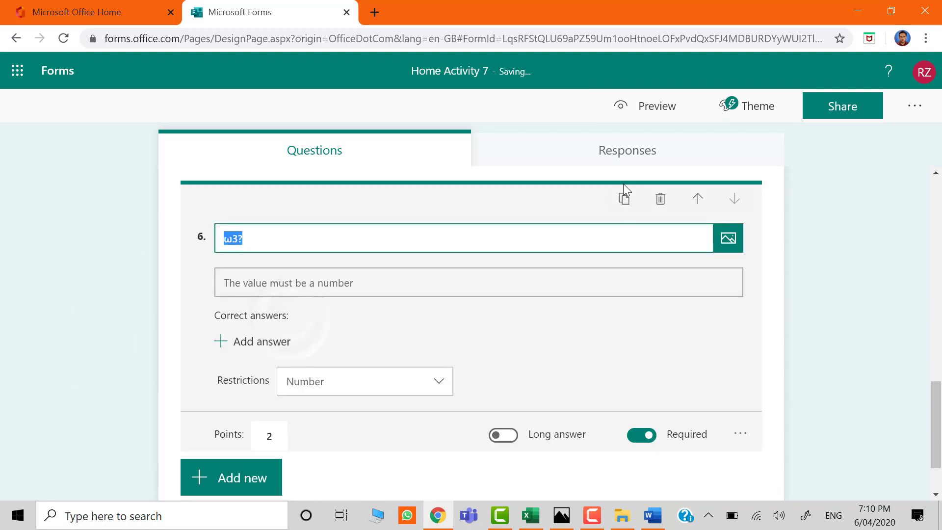
pyautogui.click(624, 199)
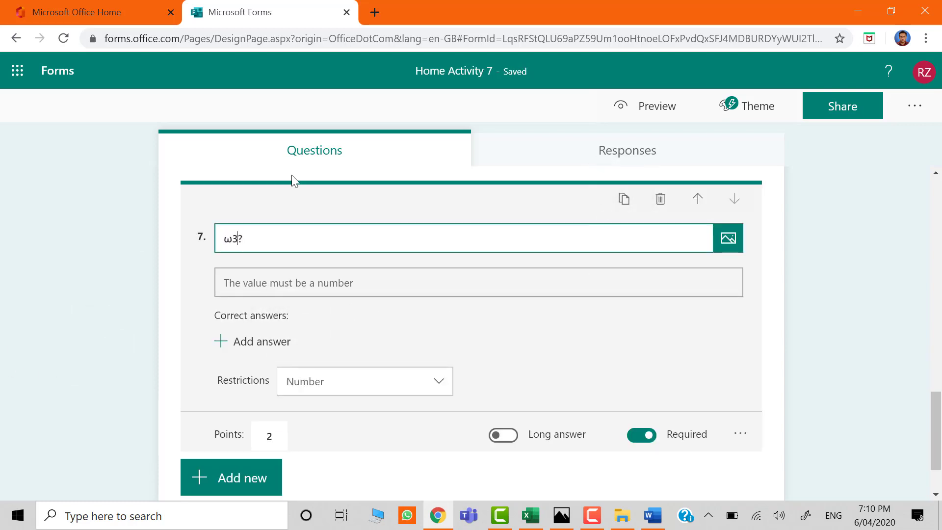
pyautogui.press('BackSpace')
pyautogui.write('4')
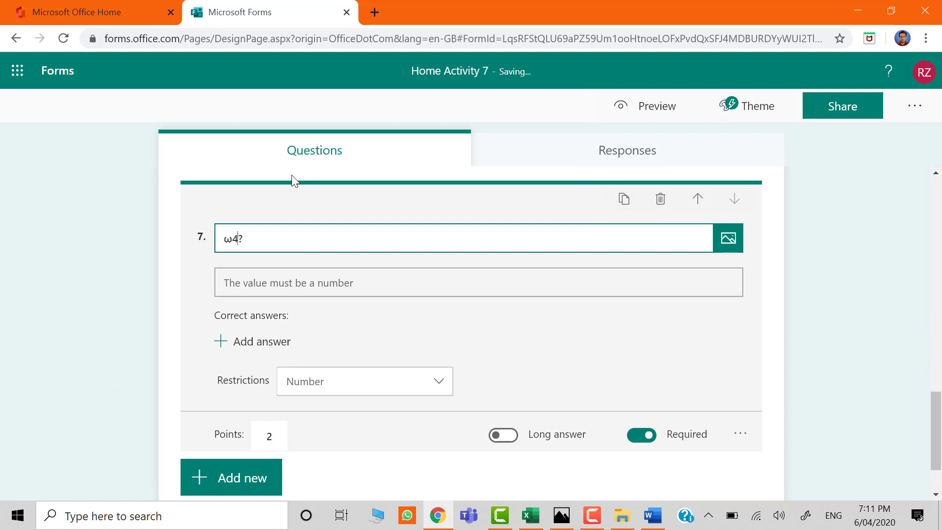
pyautogui.click(139, 328)
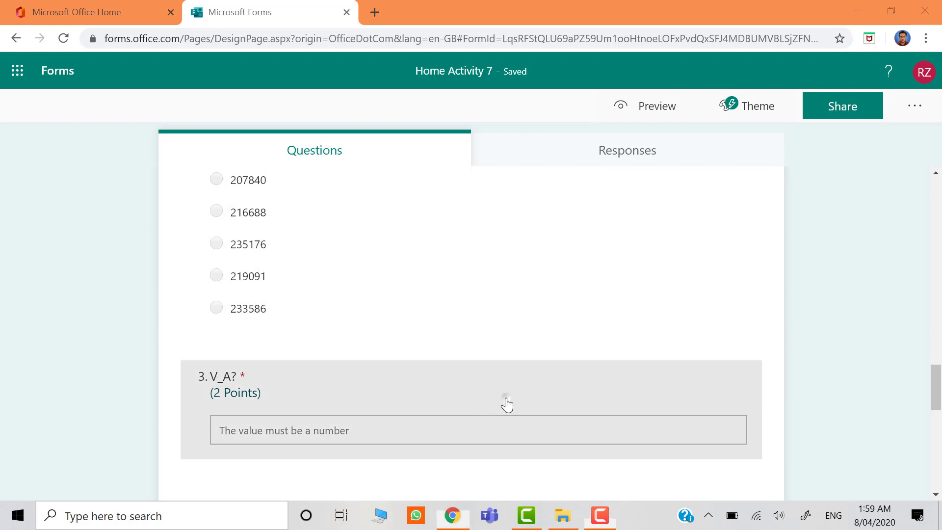
# Upload the image file 1 from the Spring 2020 folder to the "V_A?" question.
pyautogui.click(505, 403)
pyautogui.click(724, 250)
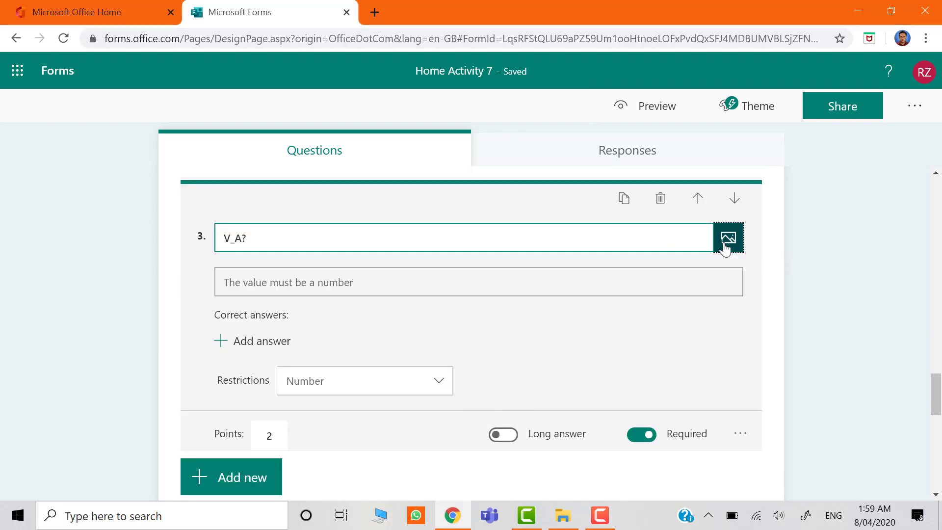
pyautogui.click(752, 209)
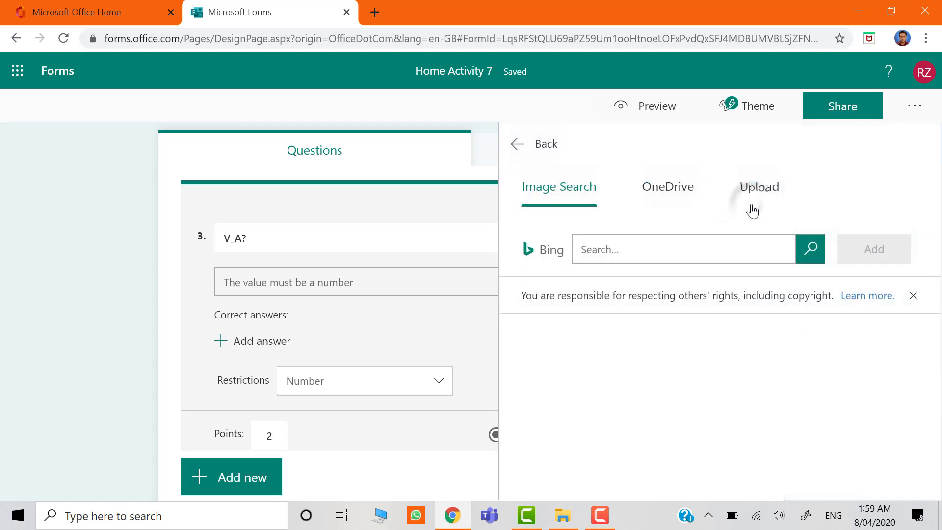
pyautogui.click(744, 195)
pyautogui.click(759, 192)
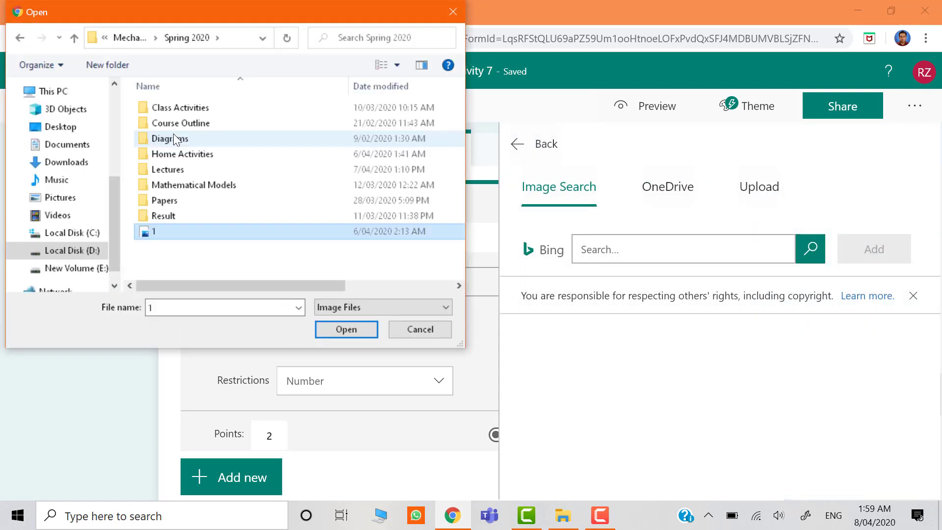
pyautogui.click(165, 251)
pyautogui.doubleClick(196, 235)
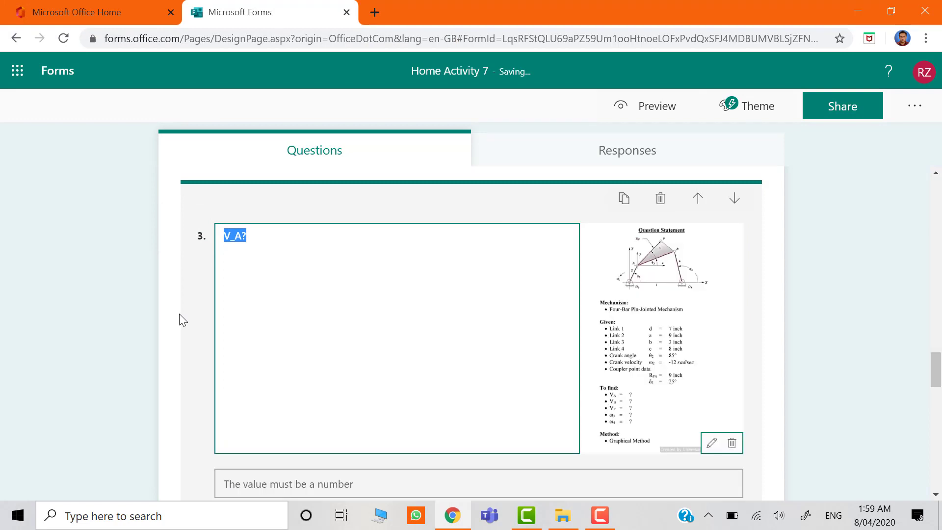
# Upload the same image file 1 to the "V_B?" question.
pyautogui.scroll(-12, 180, 314)
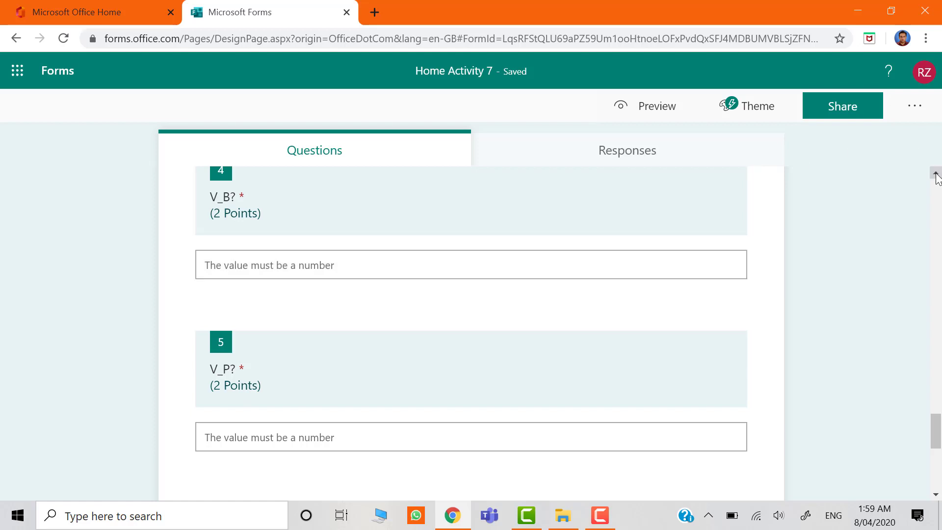
pyautogui.click(935, 174)
pyautogui.click(615, 268)
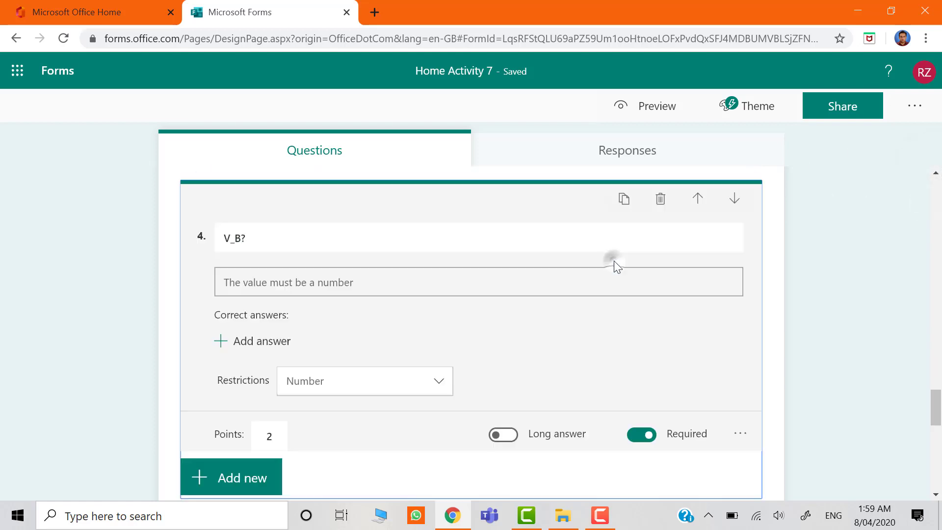
pyautogui.click(727, 237)
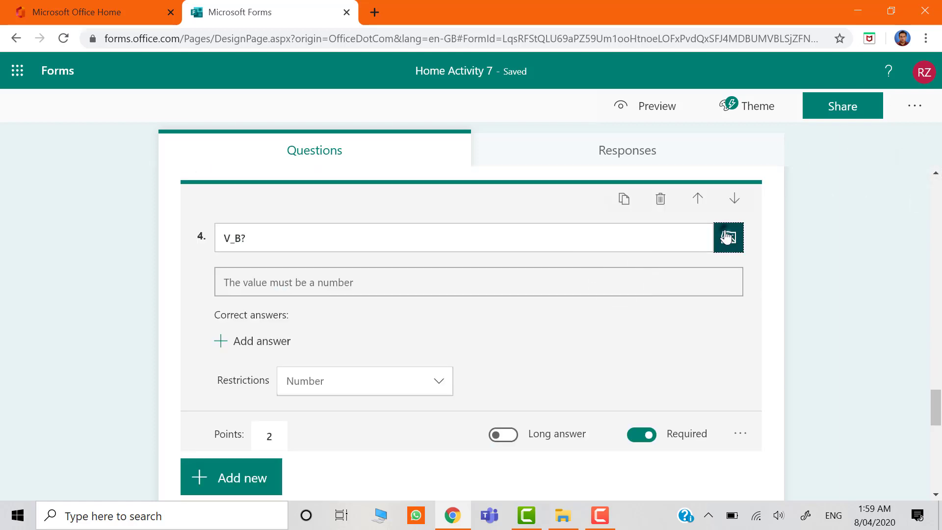
pyautogui.click(793, 214)
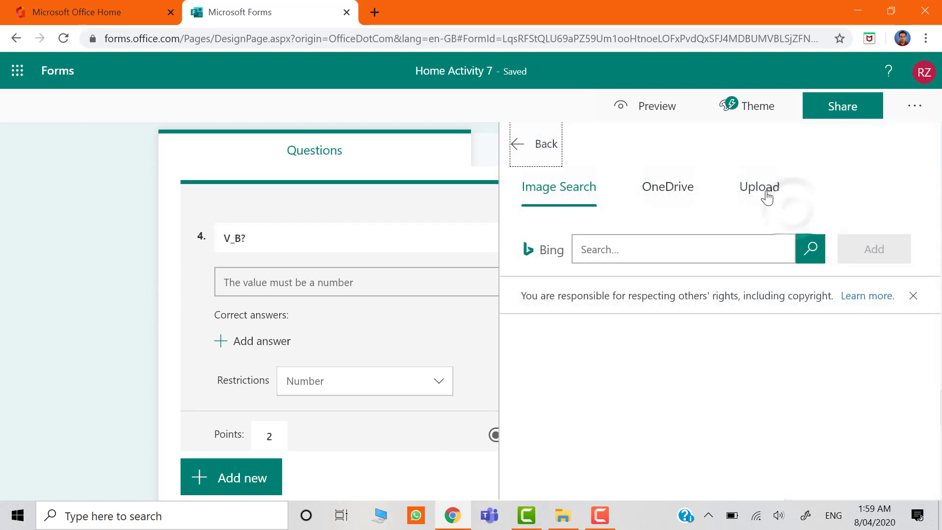
pyautogui.click(763, 191)
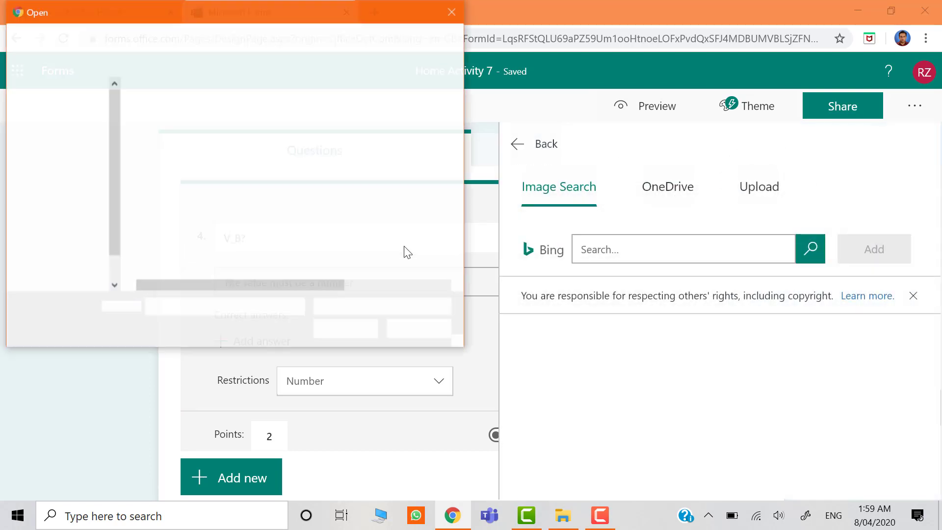
pyautogui.doubleClick(169, 230)
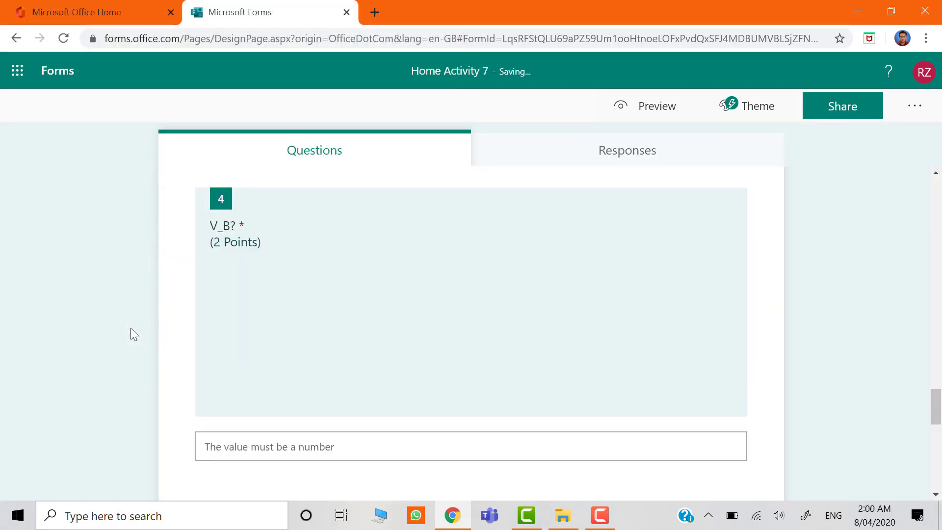
# Upload the image file 1 from the Spring 2020 folder to the "V_P?" question.
pyautogui.scroll(-5, 130, 334)
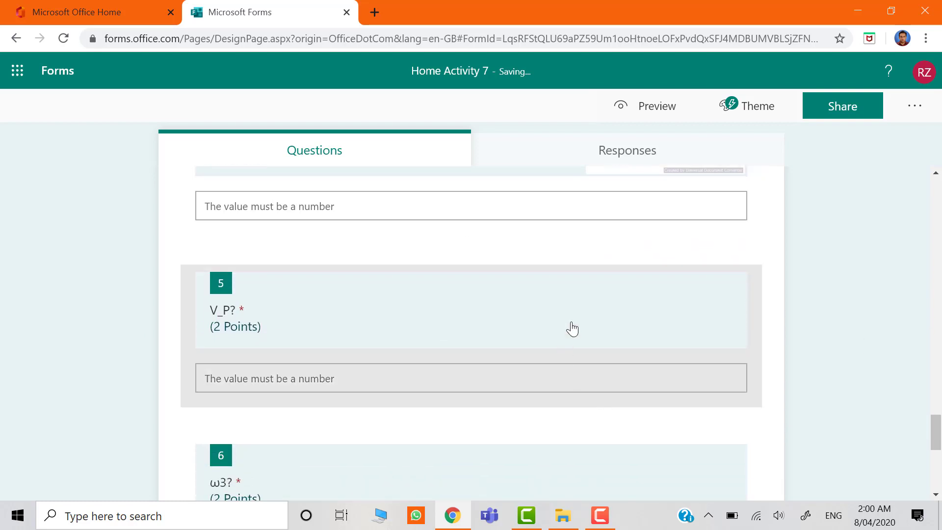
pyautogui.click(570, 323)
pyautogui.click(728, 237)
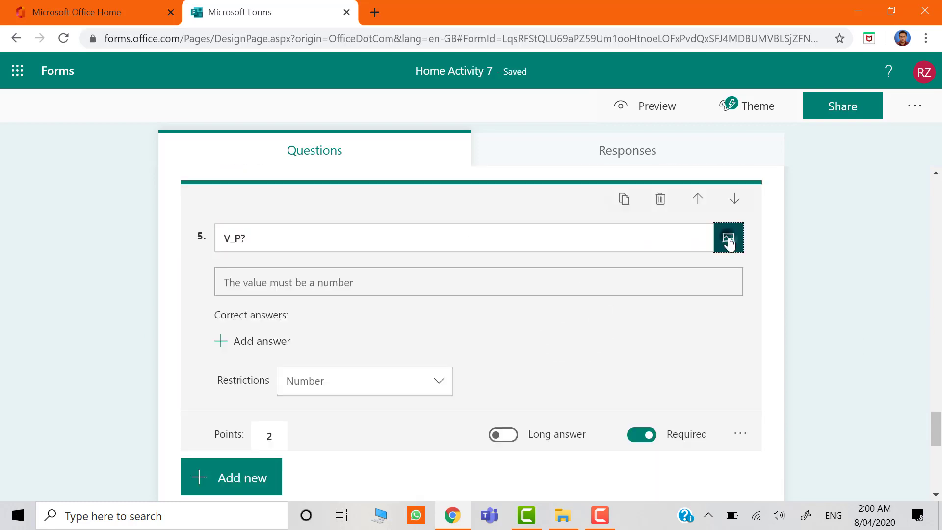
pyautogui.click(790, 208)
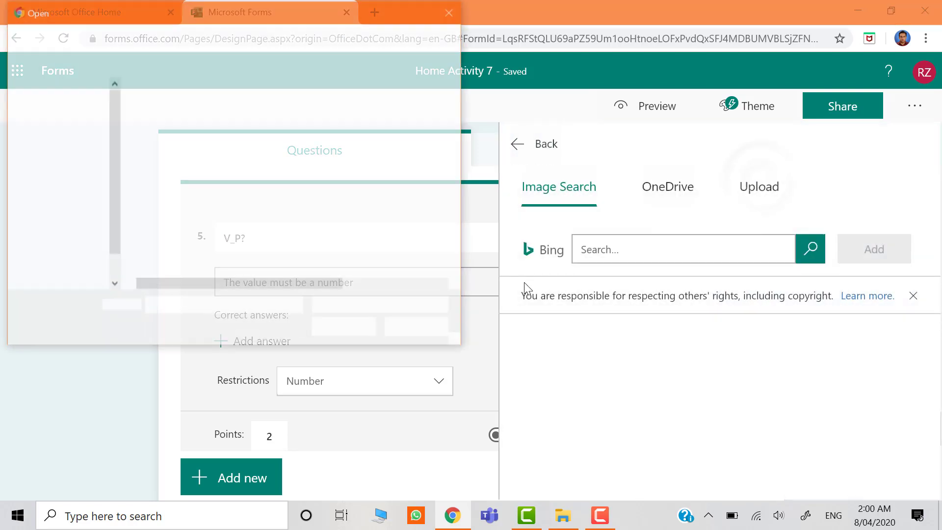
pyautogui.doubleClick(182, 230)
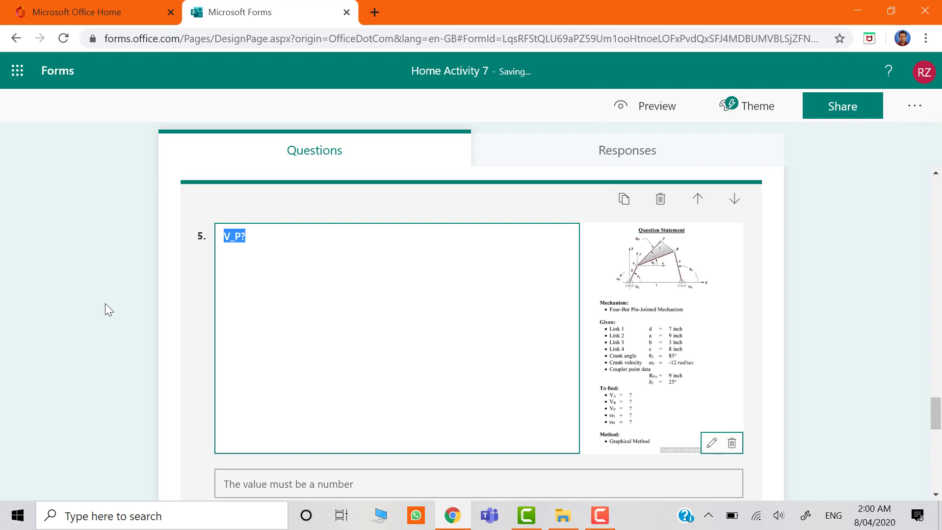
# Upload the same image file 1 to the "ω3?" question.
pyautogui.scroll(-8, 105, 303)
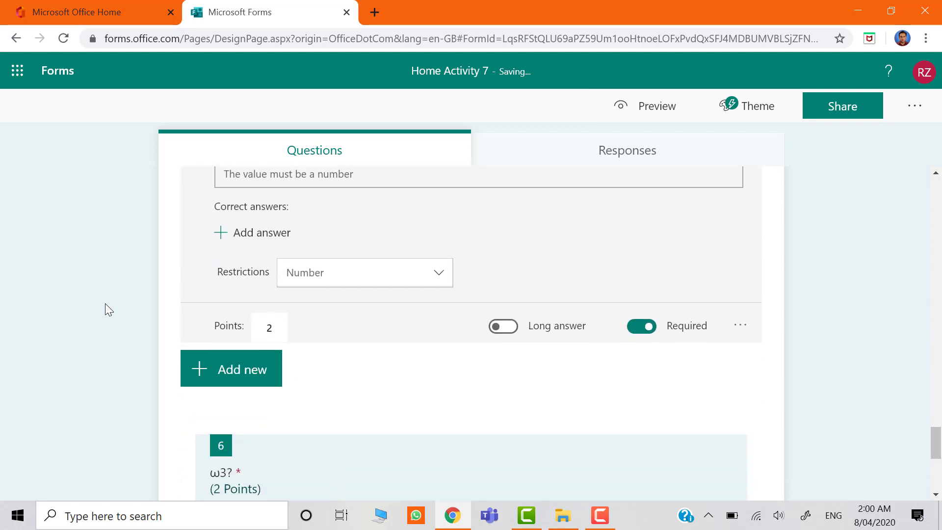
pyautogui.scroll(-2, 105, 303)
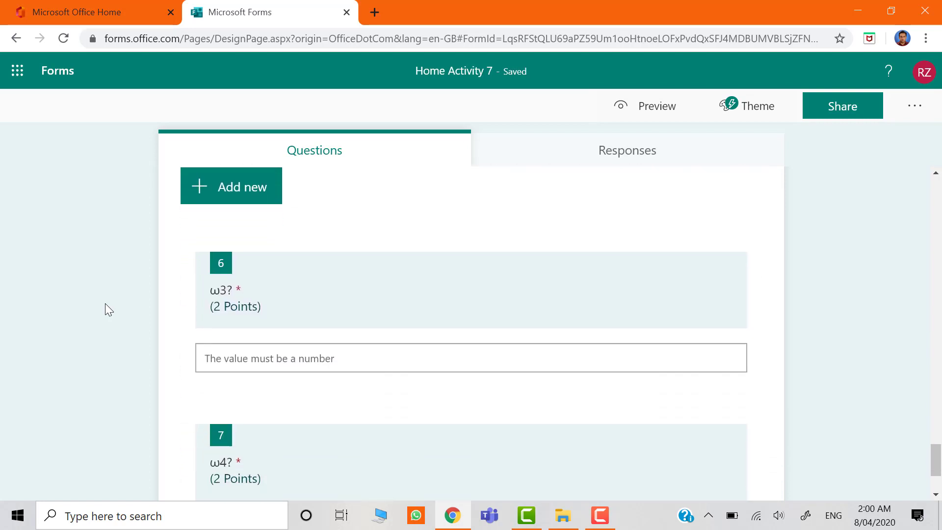
pyautogui.click(375, 305)
pyautogui.click(730, 239)
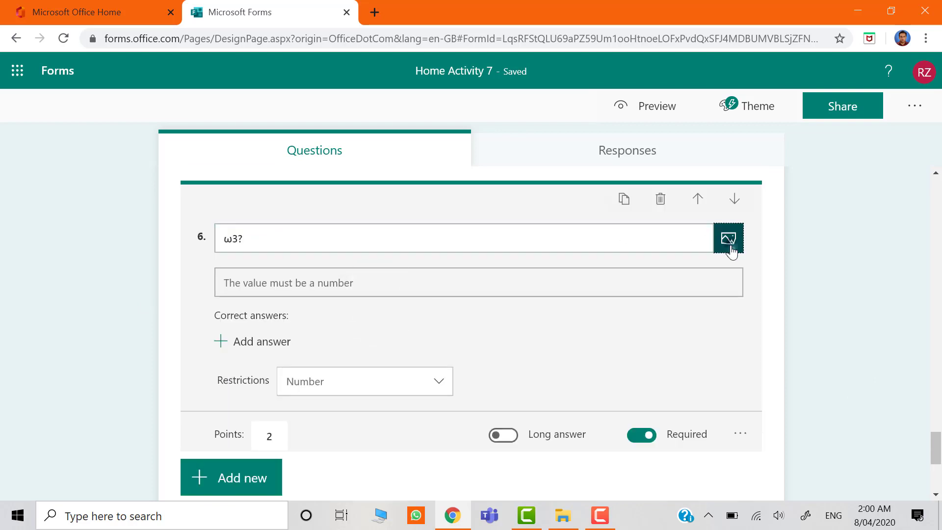
pyautogui.click(763, 193)
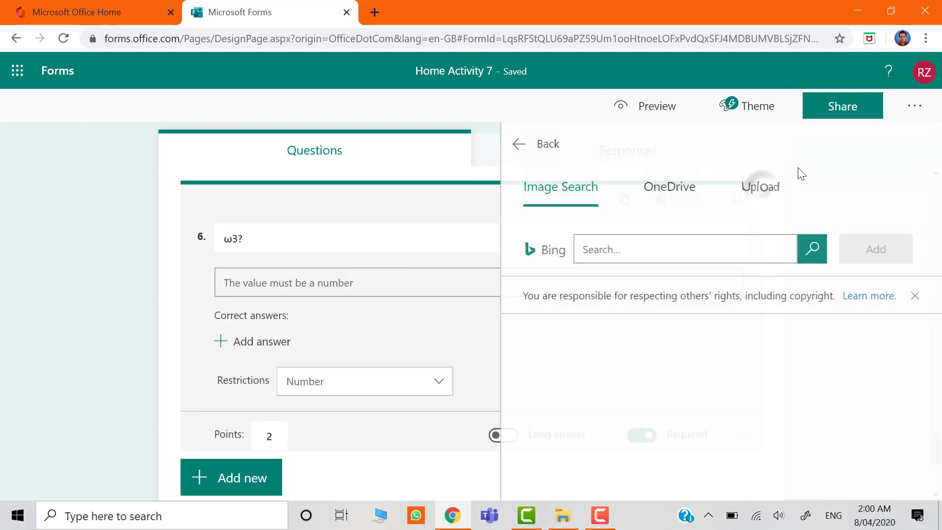
pyautogui.click(767, 193)
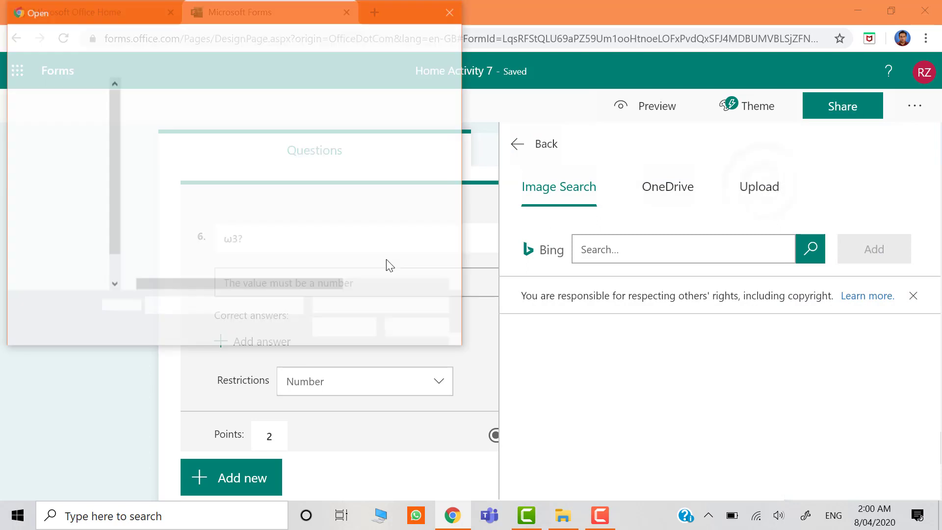
pyautogui.doubleClick(166, 233)
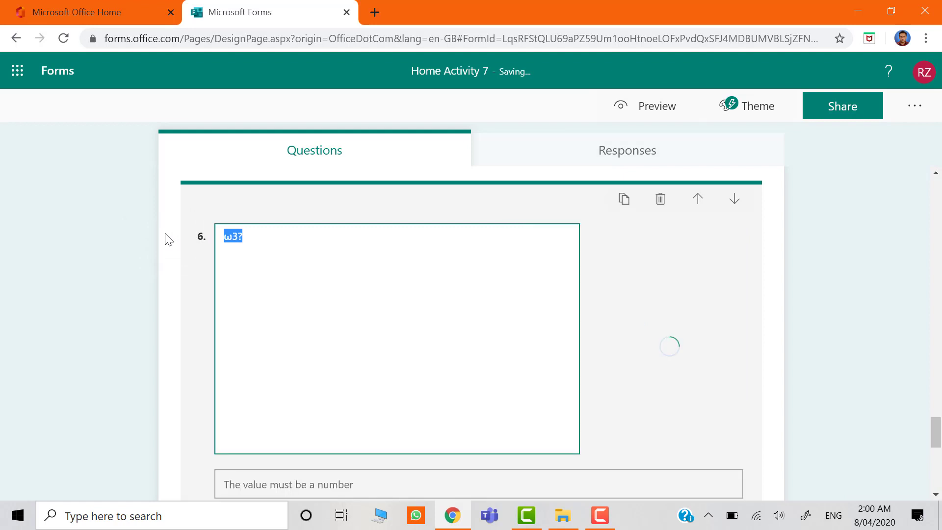
# Upload the same image file 1 to the "ω4?" question and close its editing.
pyautogui.scroll(-7, 169, 239)
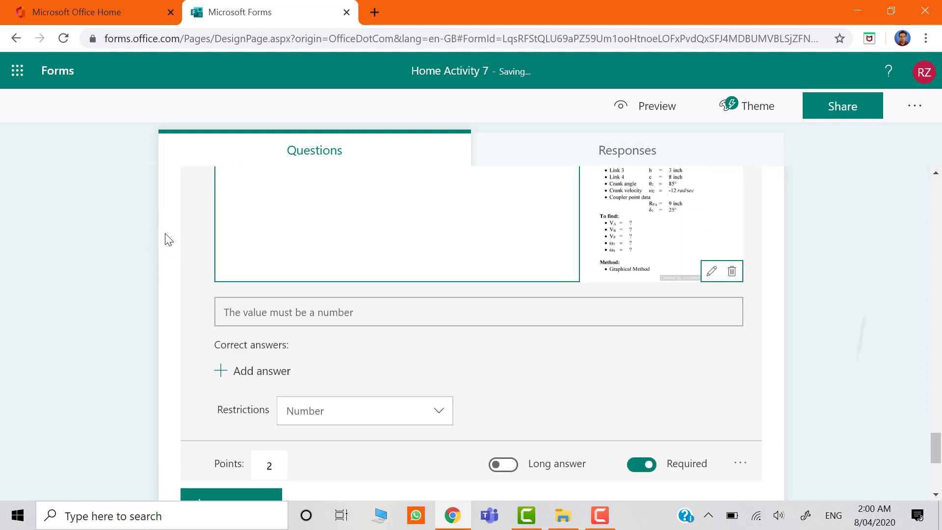
pyautogui.scroll(-2, 168, 239)
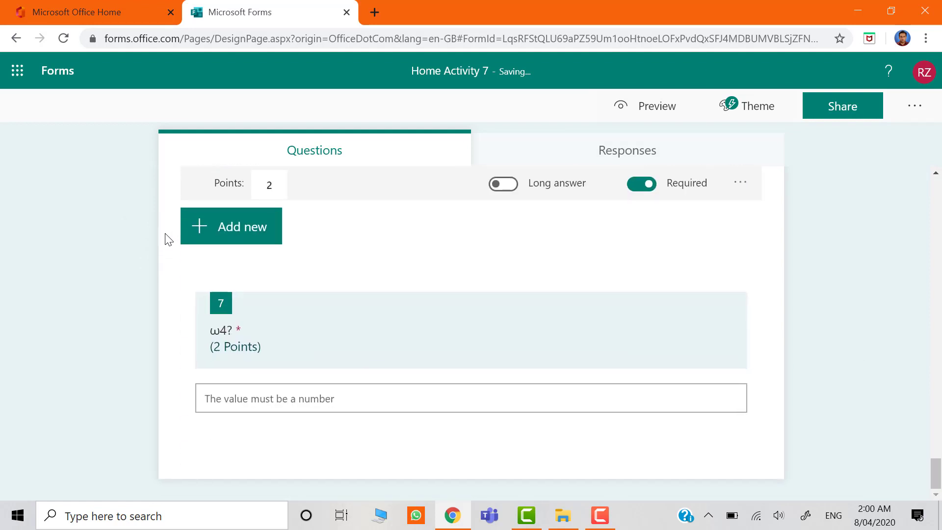
pyautogui.click(510, 344)
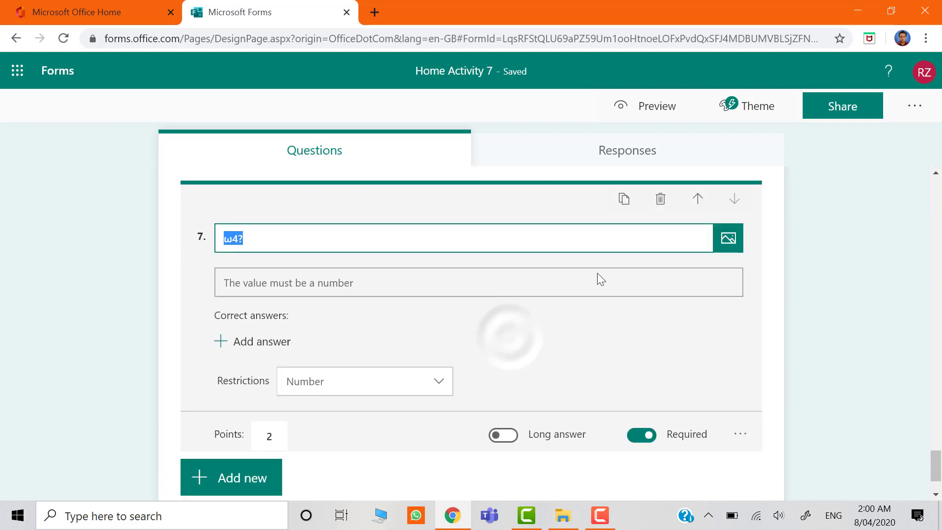
pyautogui.click(735, 239)
pyautogui.click(827, 203)
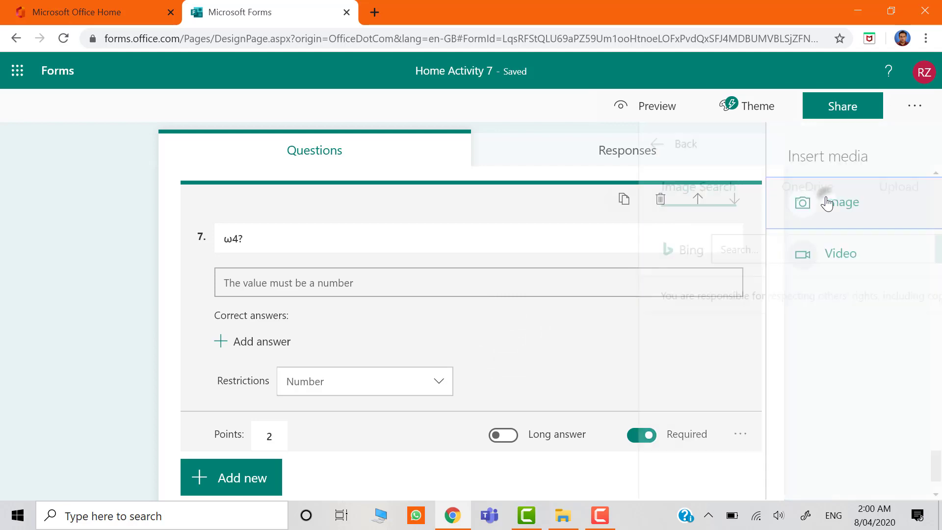
pyautogui.click(766, 187)
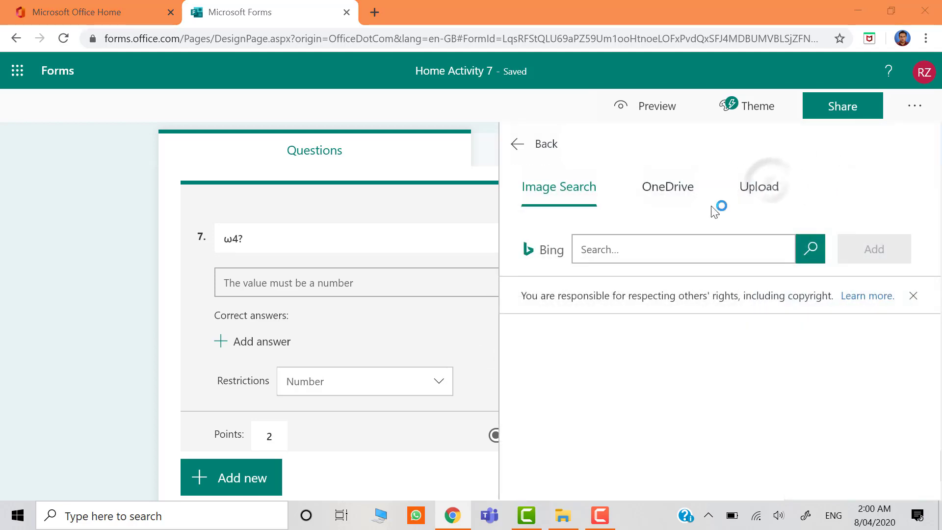
pyautogui.click(267, 231)
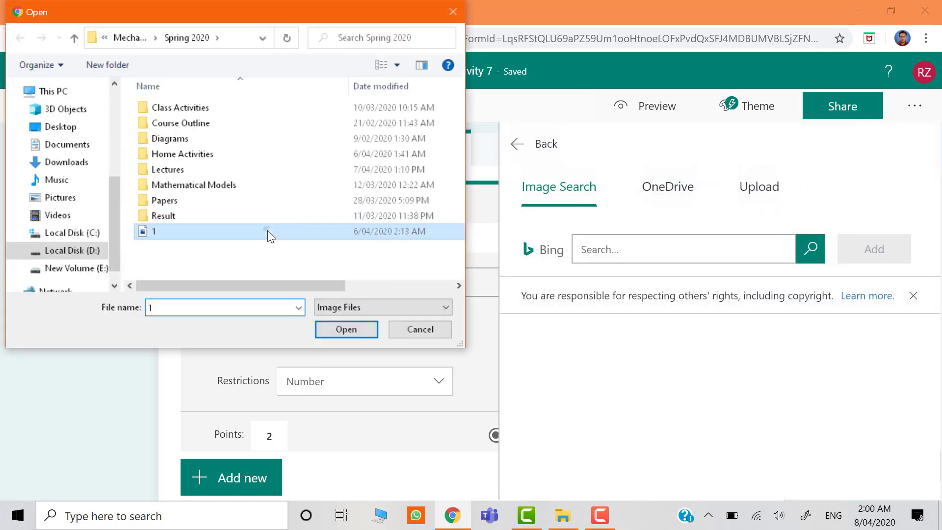
pyautogui.doubleClick(267, 230)
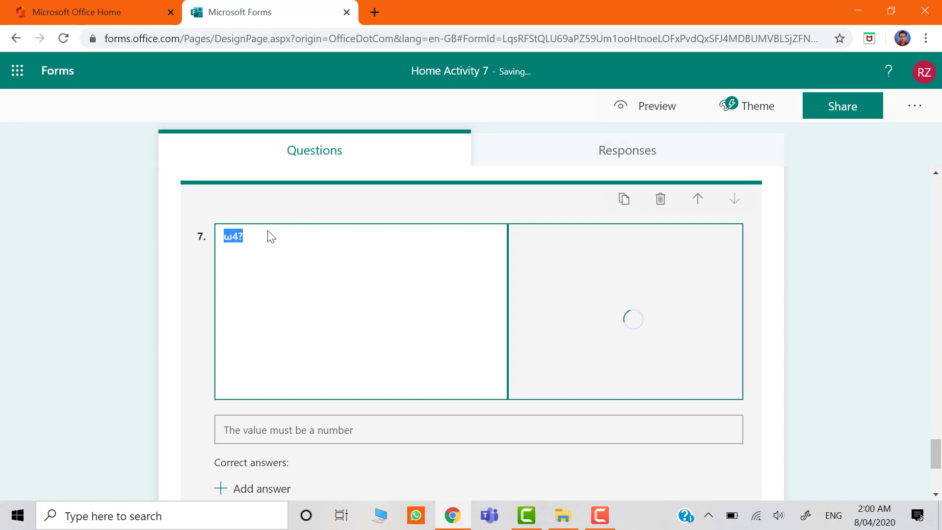
pyautogui.click(116, 290)
# Add a file upload question at the end of the quiz, accept the OneDrive folder creation, and title it "Home Activity 7".
pyautogui.scroll(-2, 116, 291)
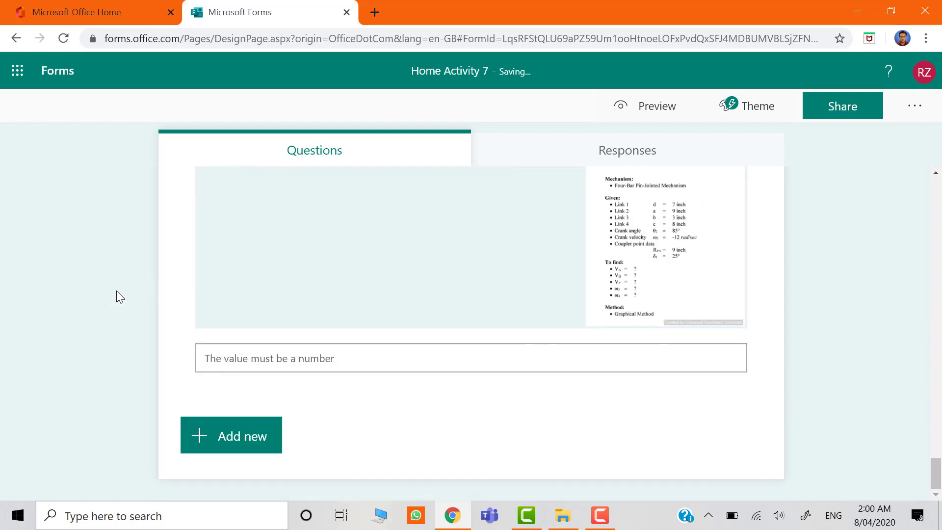
pyautogui.click(199, 436)
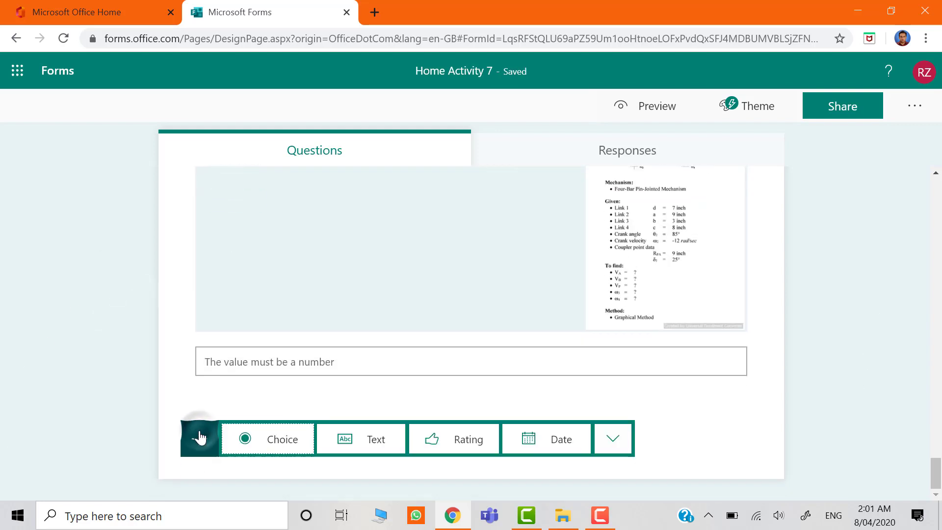
pyautogui.click(621, 438)
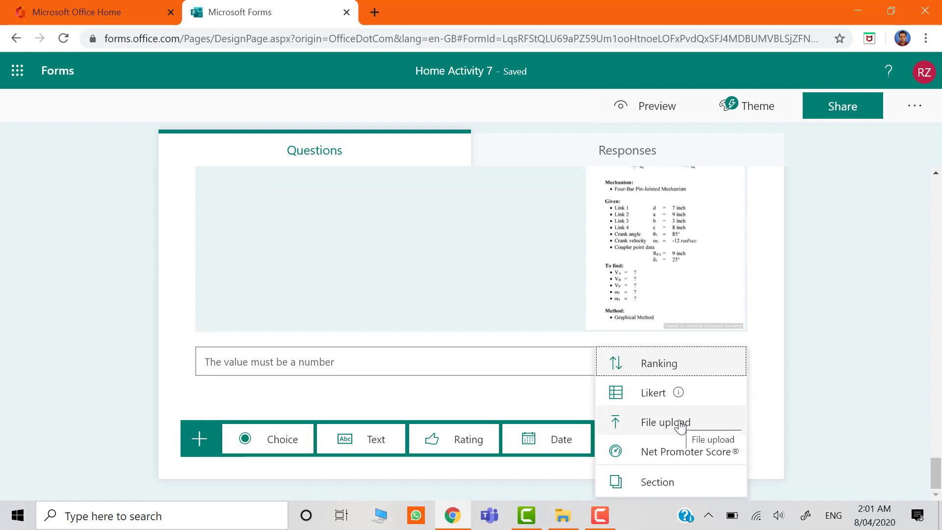
pyautogui.click(708, 424)
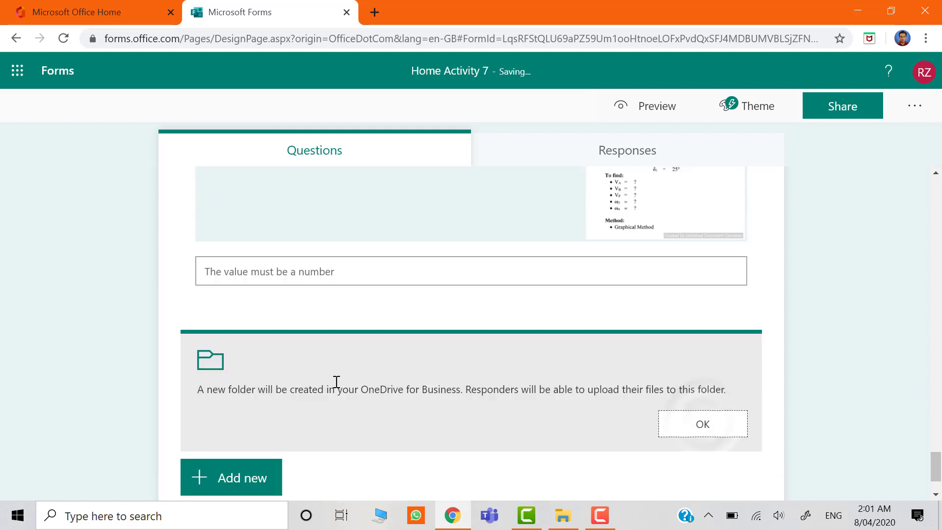
pyautogui.click(682, 431)
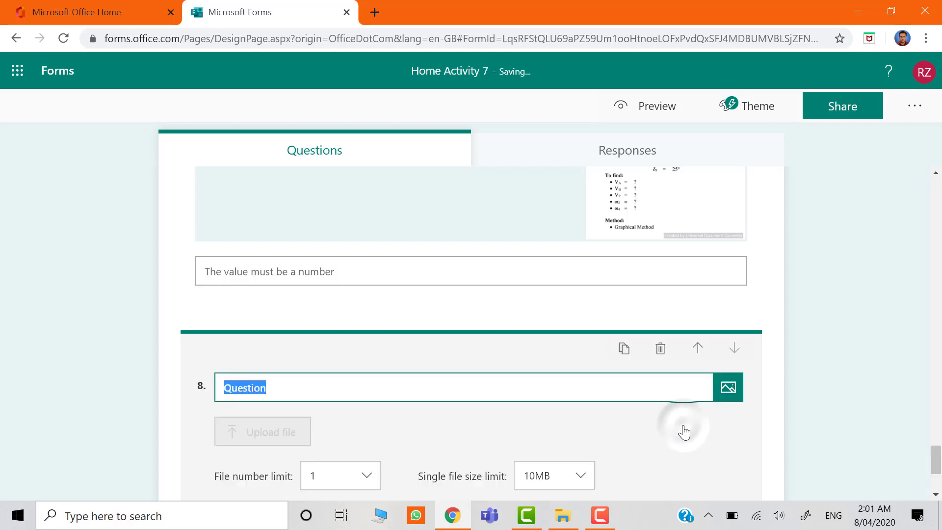
pyautogui.write('HO')
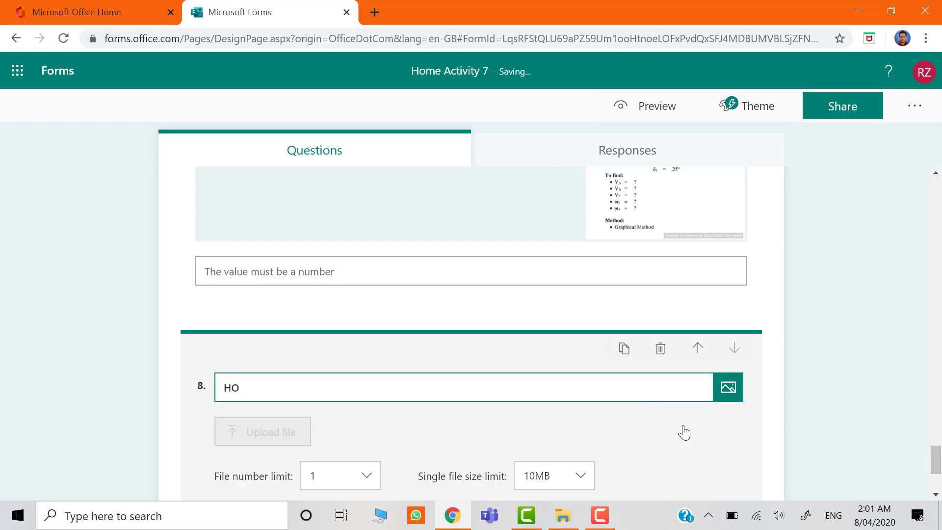
pyautogui.write('me Activity 7')
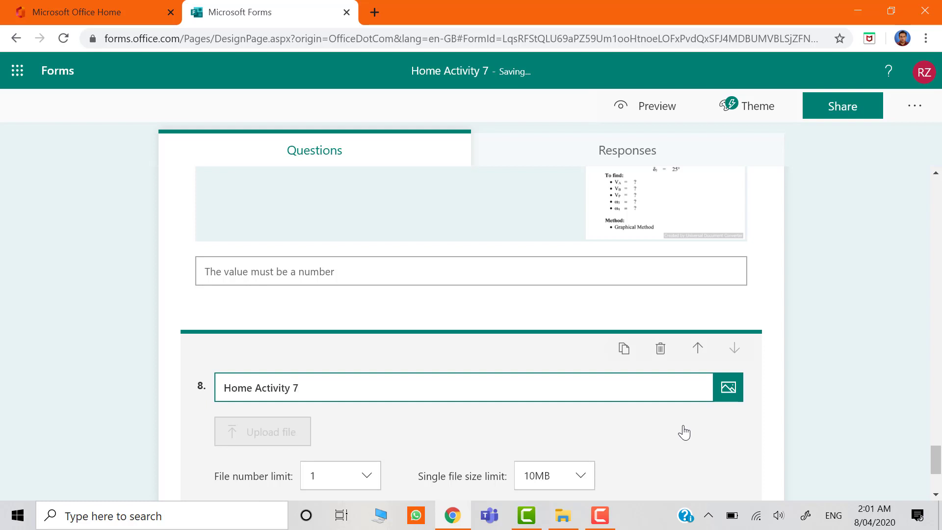
pyautogui.press('Return')
pyautogui.press('BackSpace')
# Set the file upload question's points to 10 and its single file size limit to 1GB.
pyautogui.scroll(-2, 788, 419)
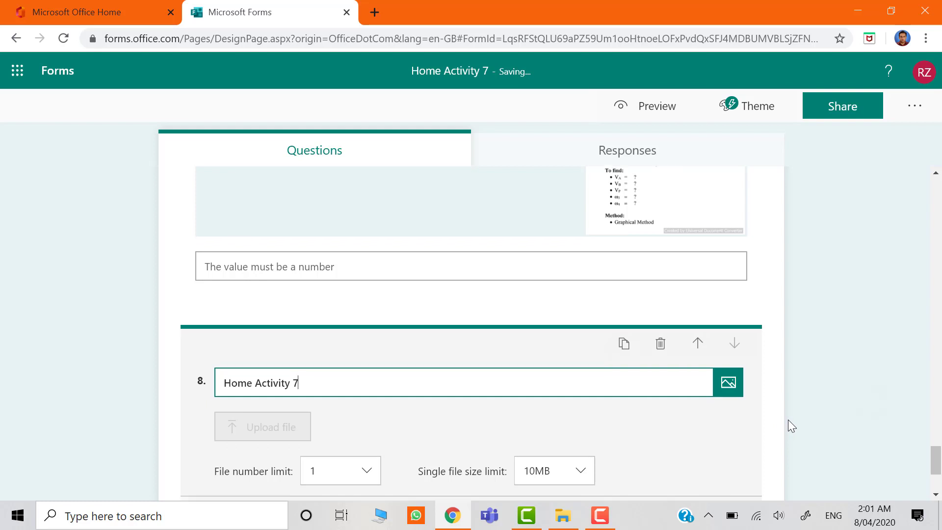
pyautogui.scroll(-1, 787, 420)
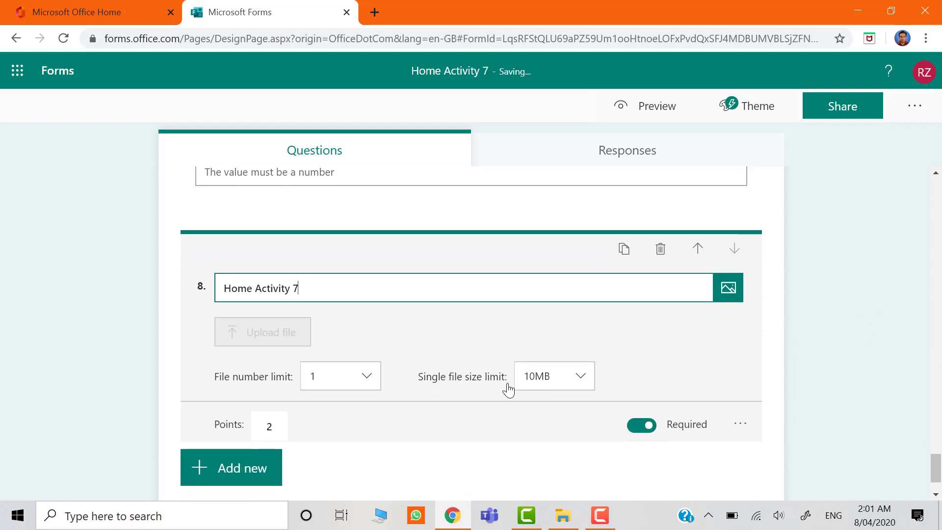
pyautogui.click(366, 377)
pyautogui.click(367, 382)
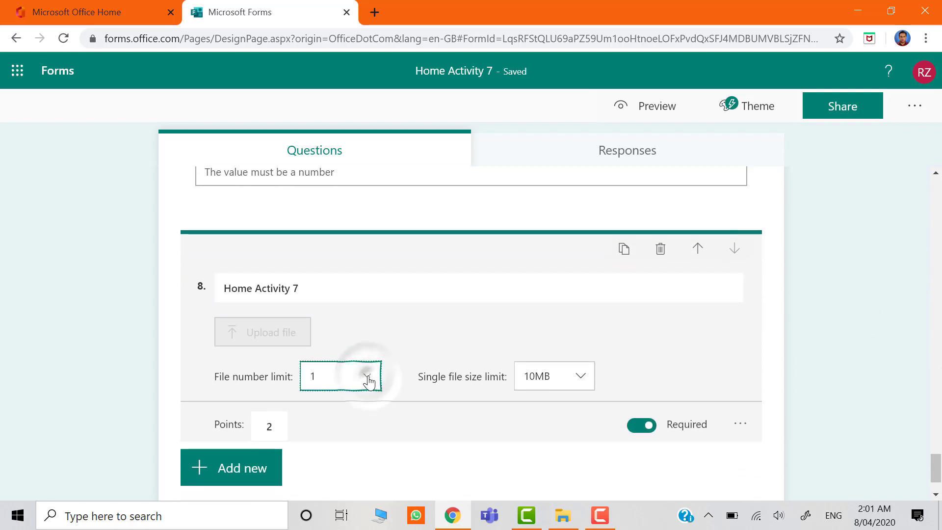
pyautogui.click(277, 425)
pyautogui.doubleClick(274, 428)
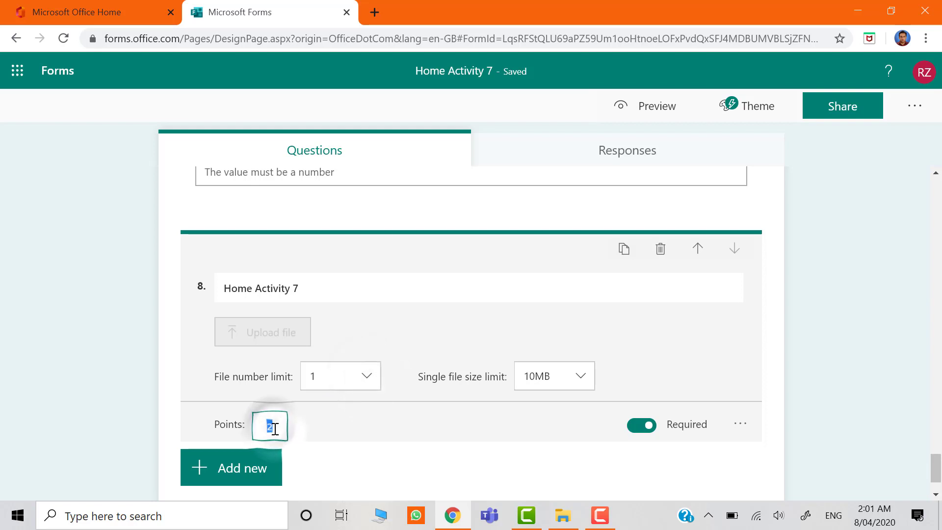
pyautogui.write('10')
pyautogui.click(574, 378)
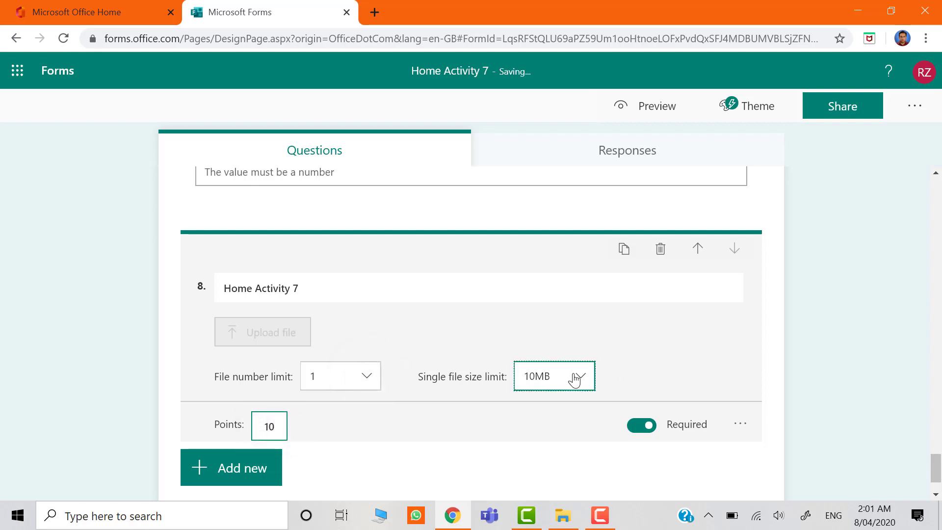
pyautogui.click(549, 461)
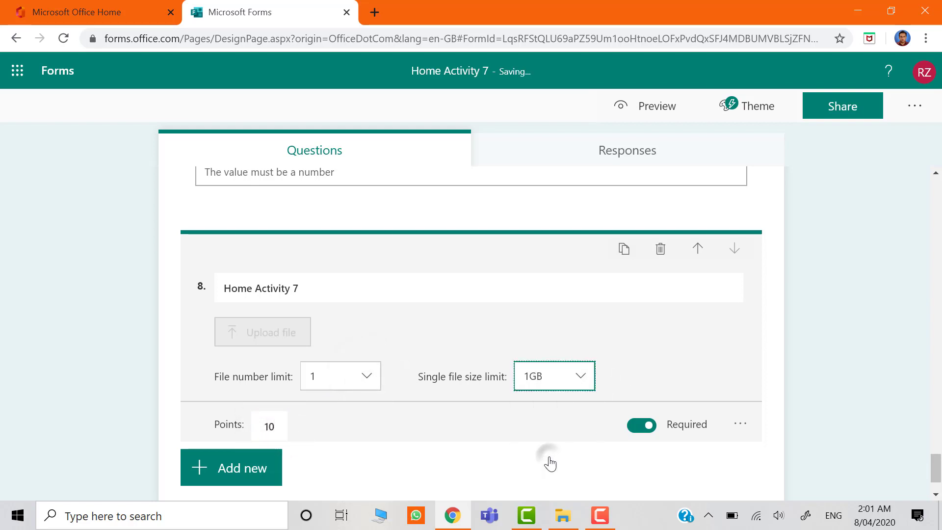
# Restrict the file types accepted by the "Home Activity 7" file upload question to PDF only.
pyautogui.click(740, 424)
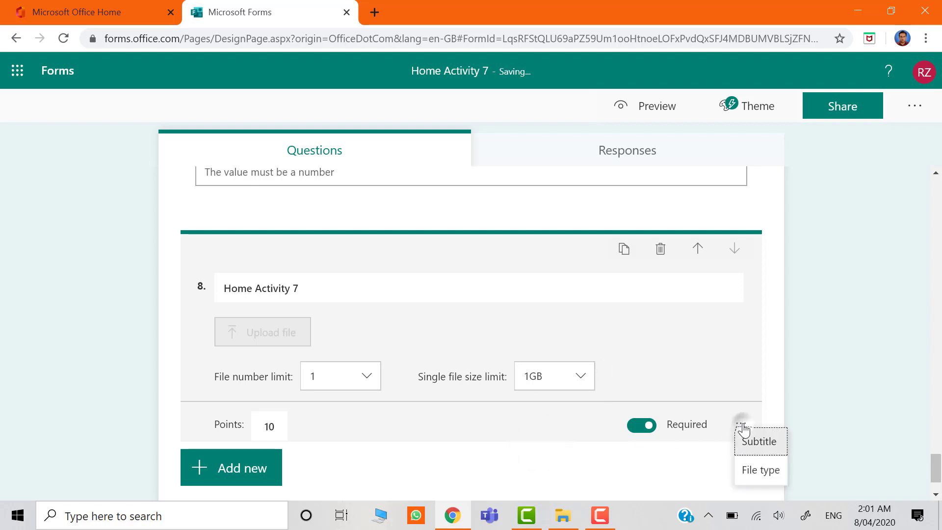
pyautogui.click(752, 468)
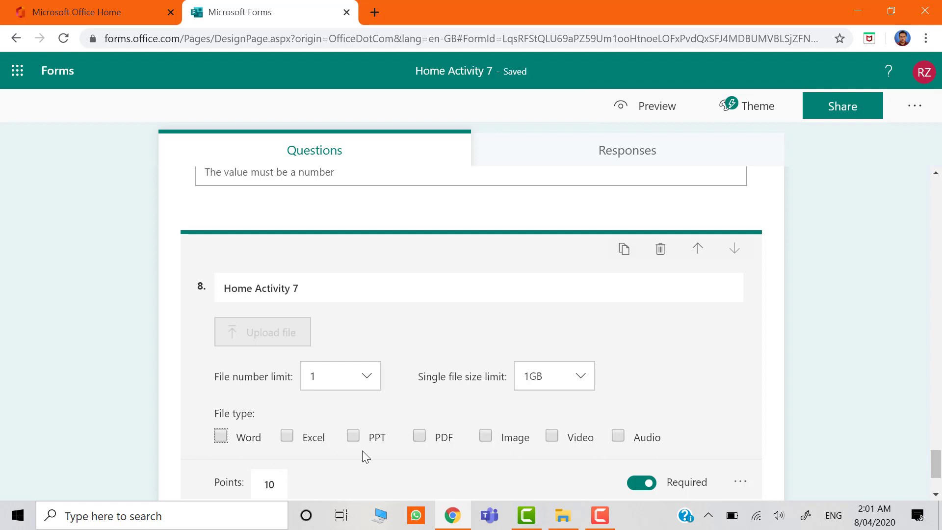
pyautogui.click(225, 438)
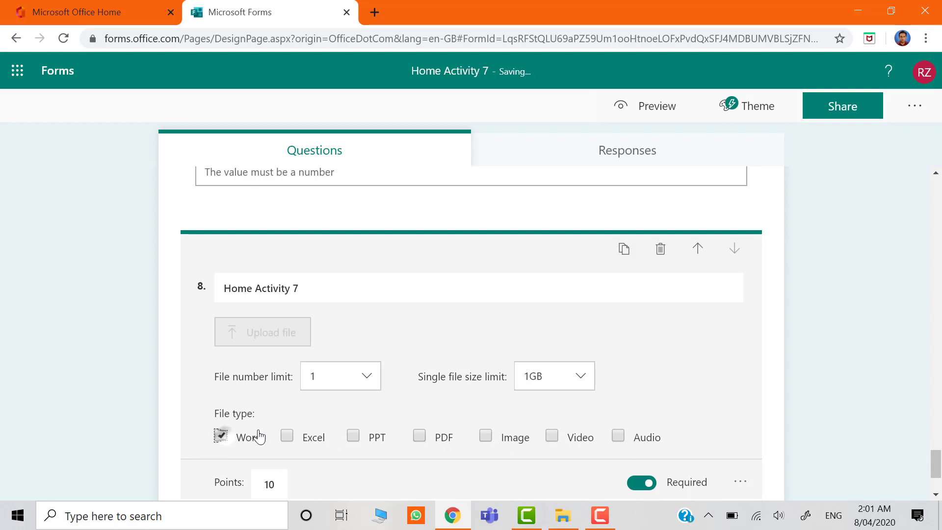
pyautogui.click(287, 435)
pyautogui.click(354, 436)
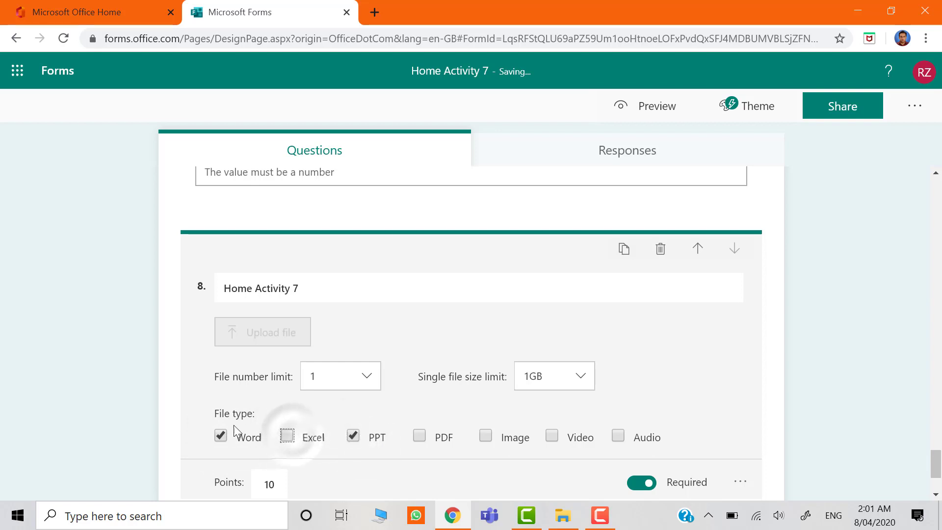
pyautogui.click(222, 436)
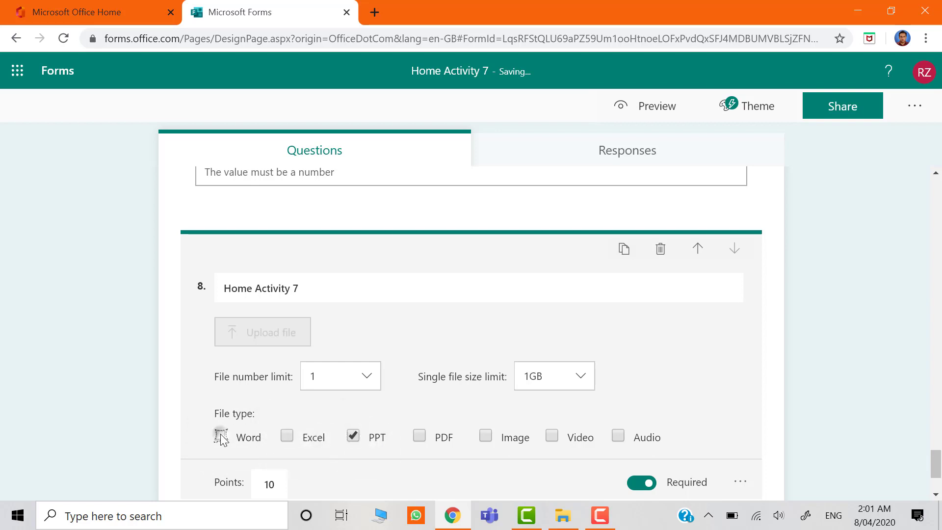
pyautogui.click(354, 438)
pyautogui.click(422, 437)
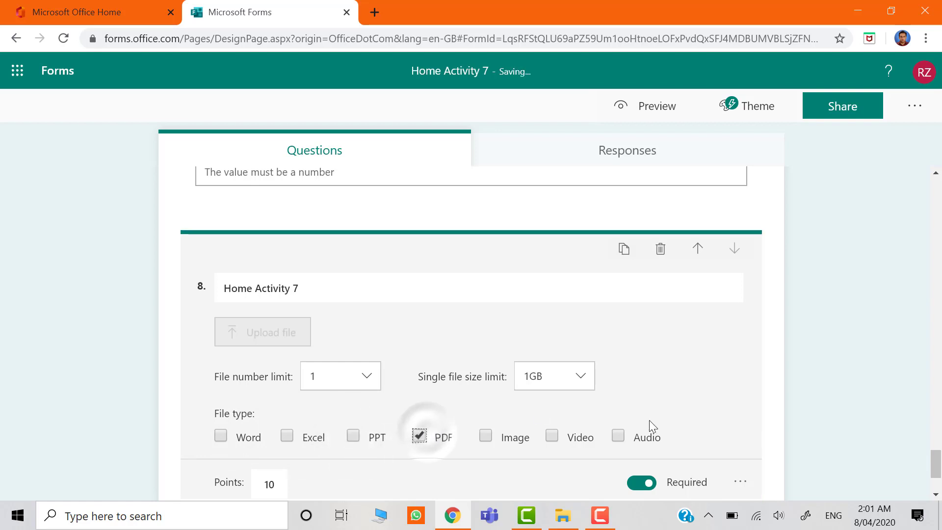
pyautogui.click(768, 431)
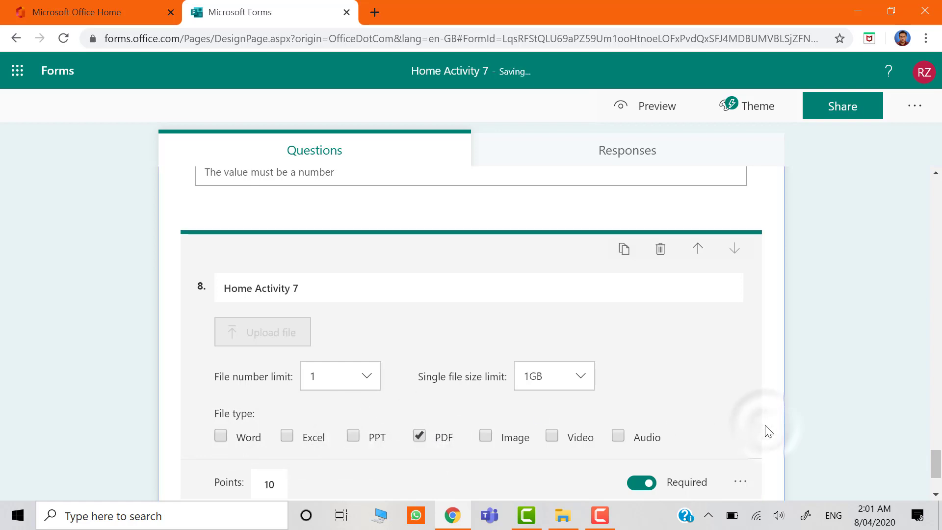
# Add the subtitle "Please upload single PDF file." to the file upload question and close its editing.
pyautogui.scroll(-2, 768, 431)
pyautogui.click(742, 387)
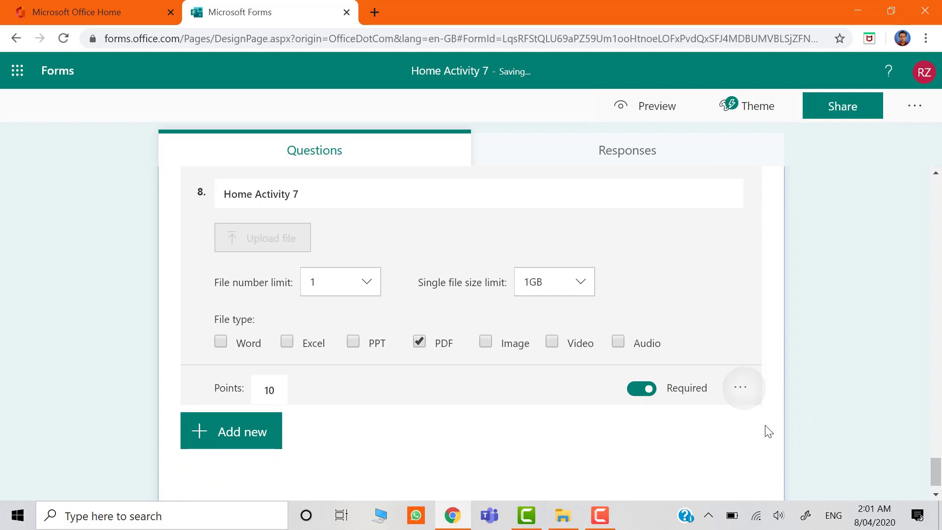
pyautogui.press('Return')
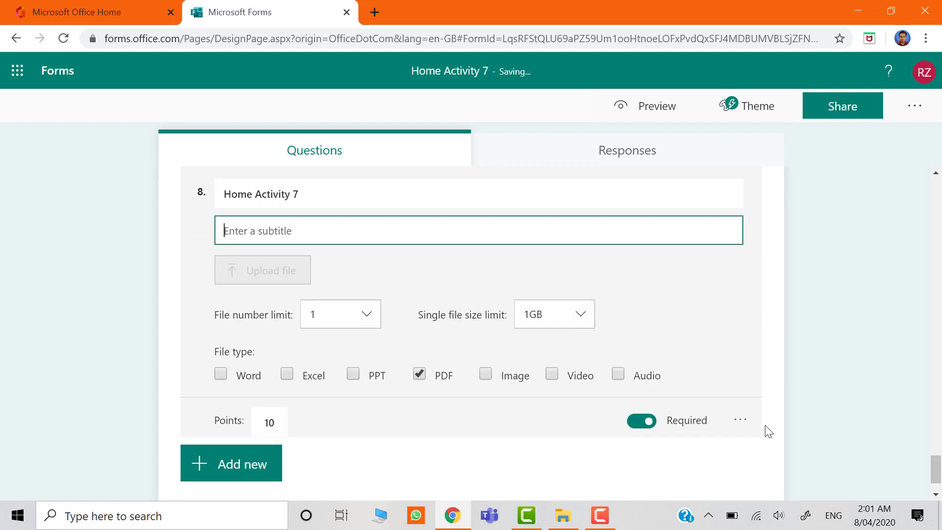
pyautogui.write('Please upload single PDF file.')
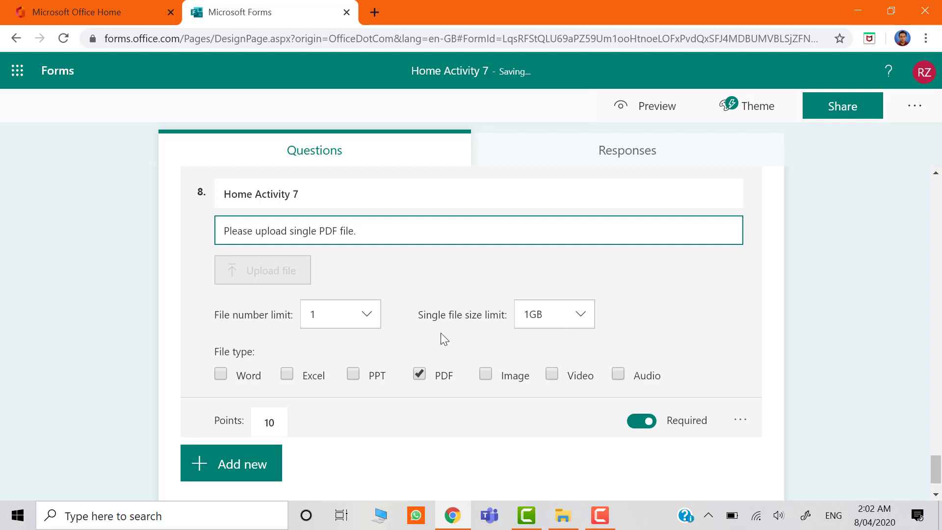
pyautogui.click(99, 364)
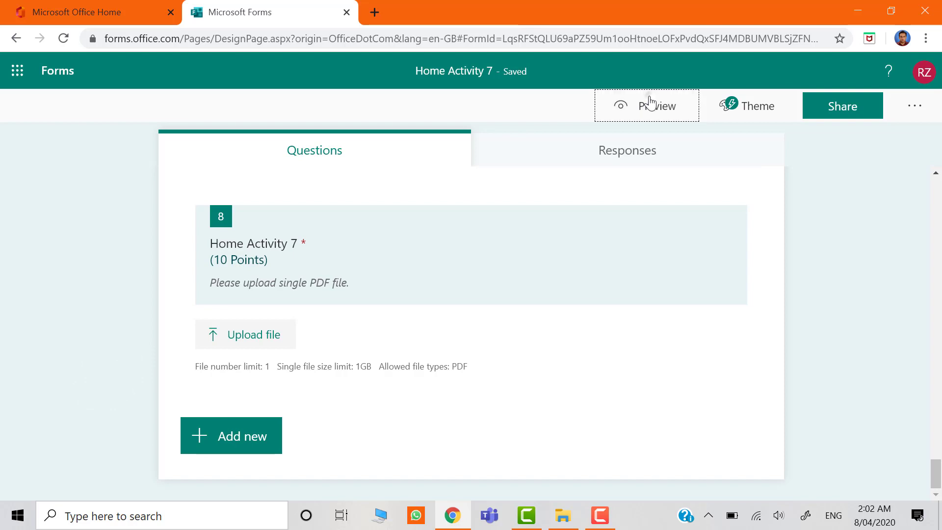
# Preview the quiz and answer its first two questions with the first listed student name and student ID.
pyautogui.click(646, 103)
pyautogui.scroll(-1, 677, 309)
pyautogui.scroll(-3, 677, 309)
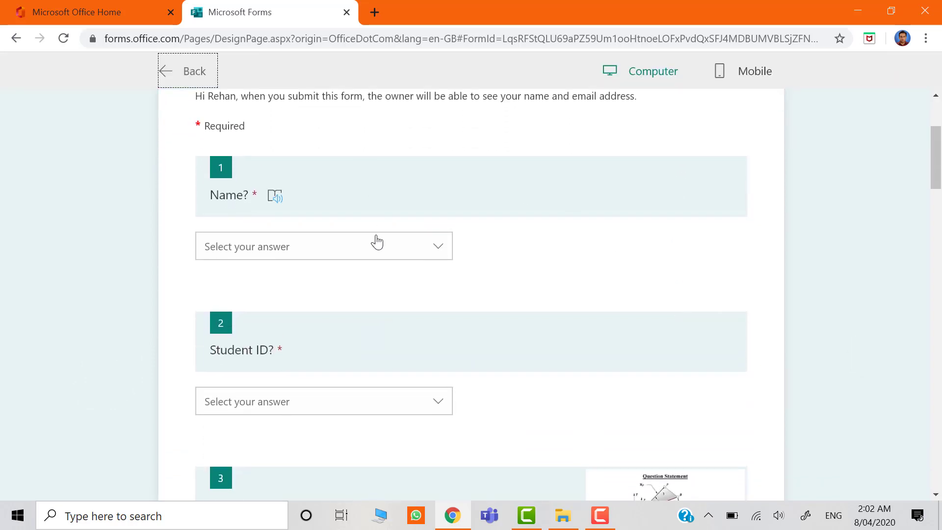
pyautogui.click(377, 242)
pyautogui.click(345, 273)
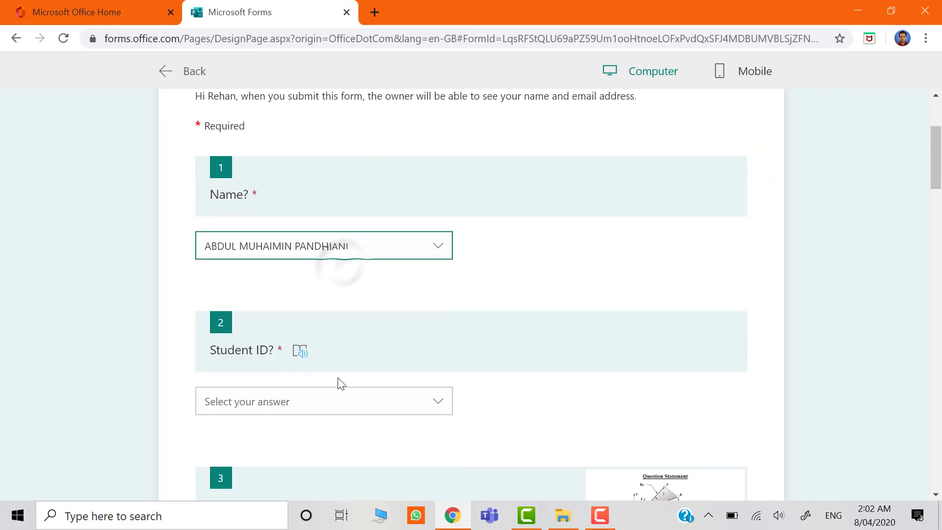
pyautogui.click(333, 399)
pyautogui.click(297, 429)
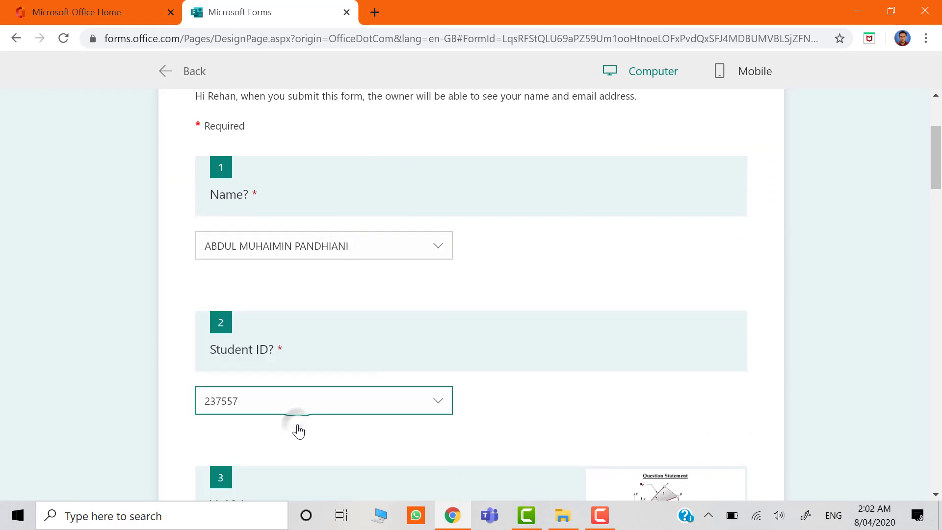
# Answer the previewed "V_A?" question with 234.554 and the "V_B?" question with 543.76.
pyautogui.scroll(-6, 298, 431)
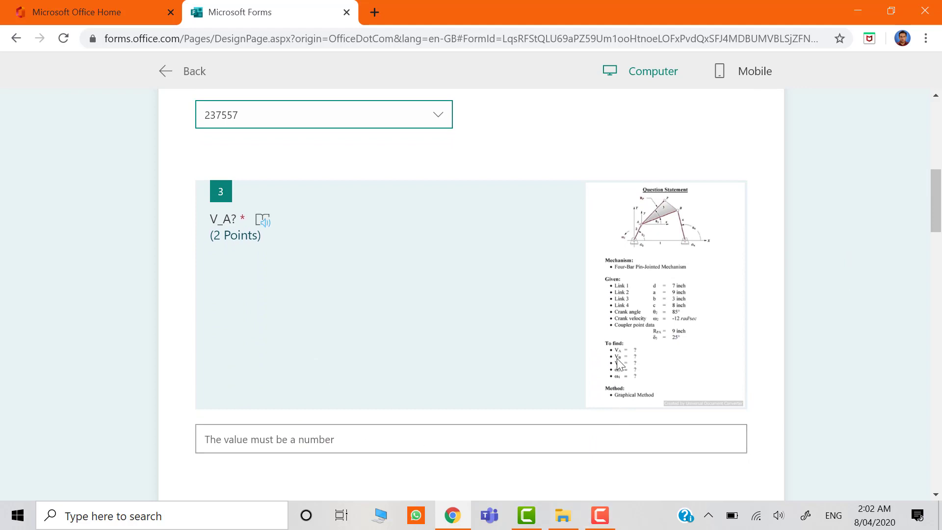
pyautogui.click(544, 449)
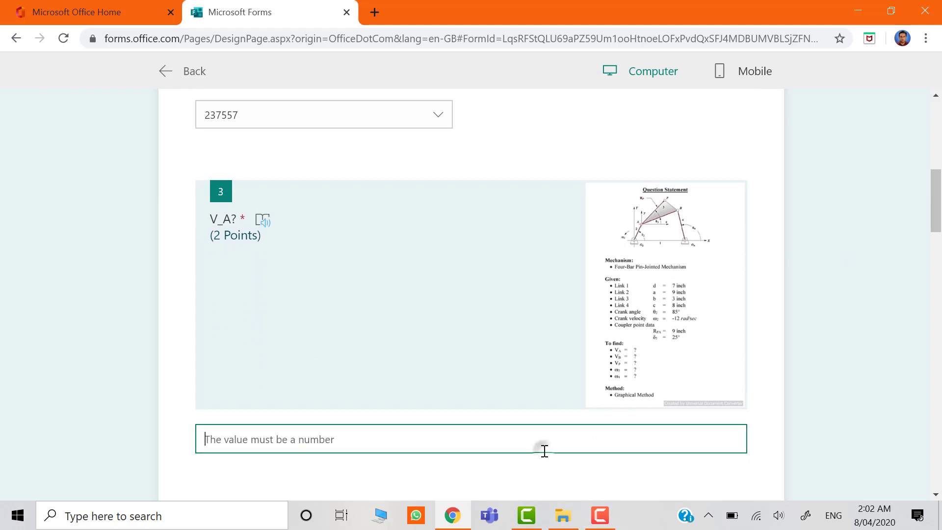
pyautogui.write('234.554')
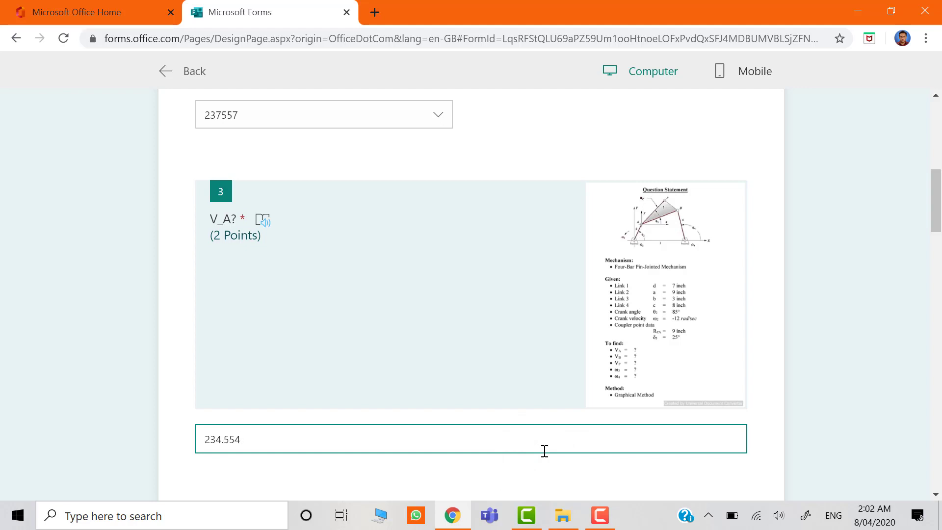
pyautogui.scroll(-5, 544, 451)
pyautogui.press('Tab')
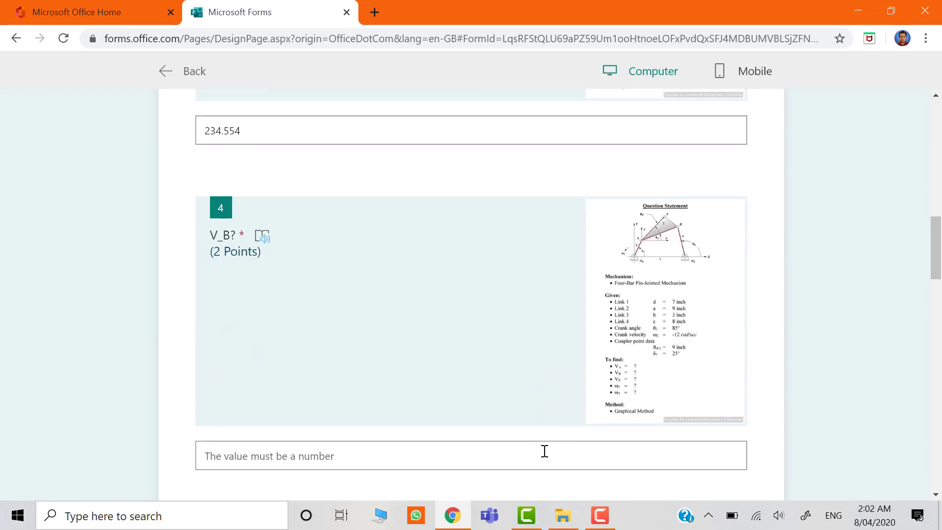
pyautogui.press('Tab')
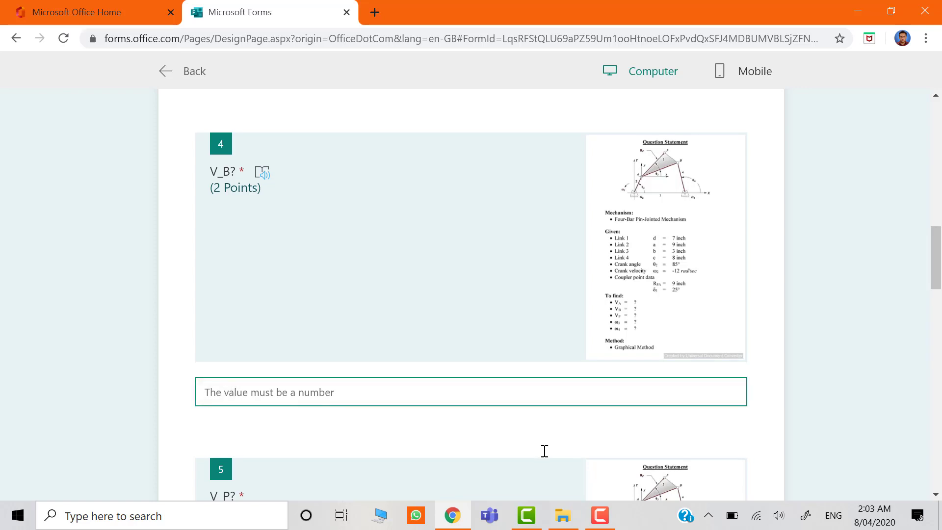
pyautogui.write('543.765')
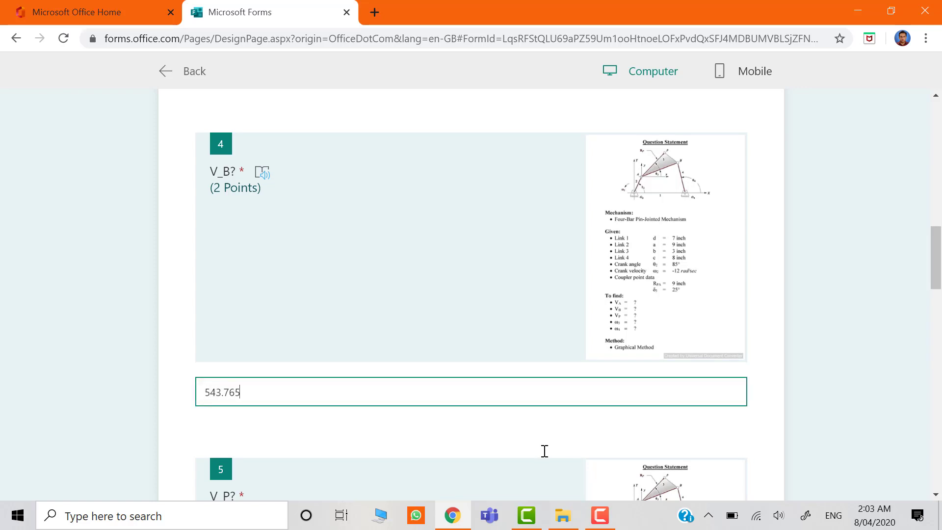
# Answer the previewed "V_P?" question with 54333.65 and the "ω3?" question with 34.
pyautogui.scroll(-5, 544, 450)
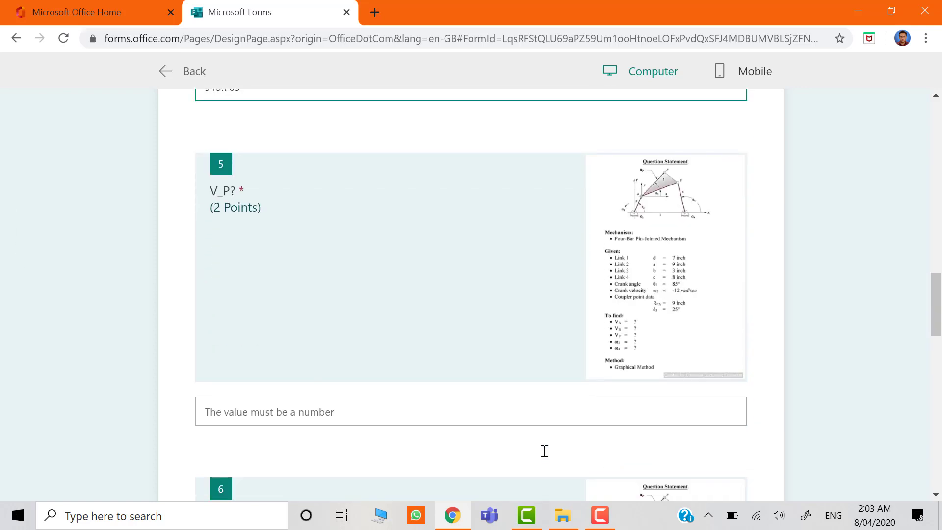
pyautogui.press('Tab')
pyautogui.write('54')
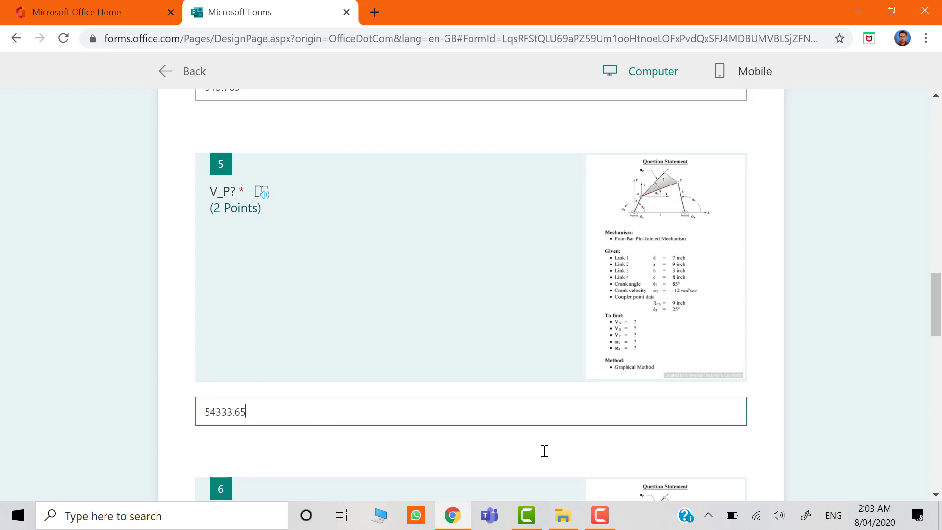
pyautogui.scroll(-5, 544, 451)
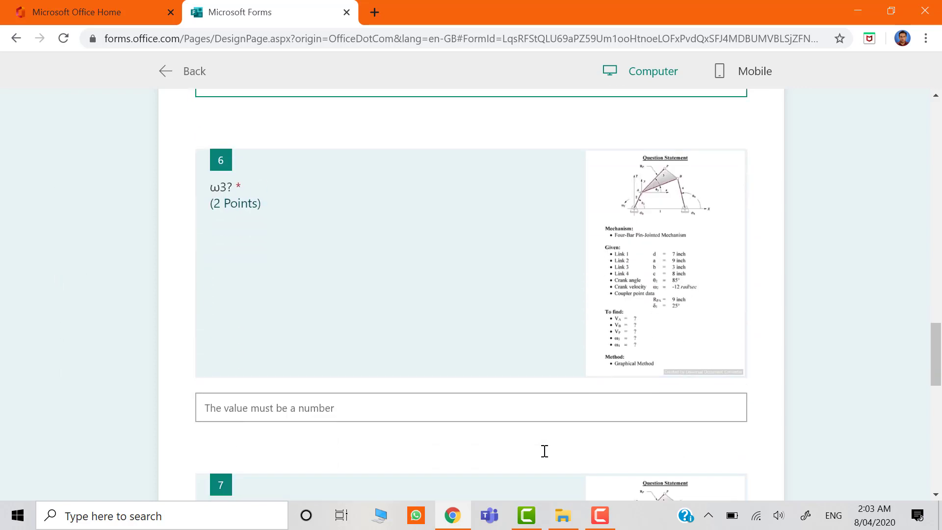
pyautogui.press('Tab')
pyautogui.write('34')
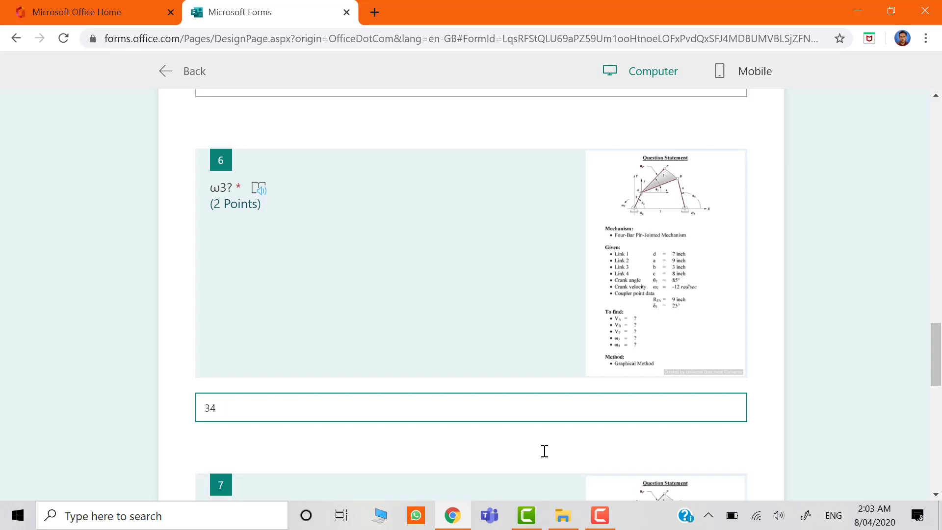
# Answer the previewed "ω4?" question with 64333.56.
pyautogui.scroll(-6, 544, 450)
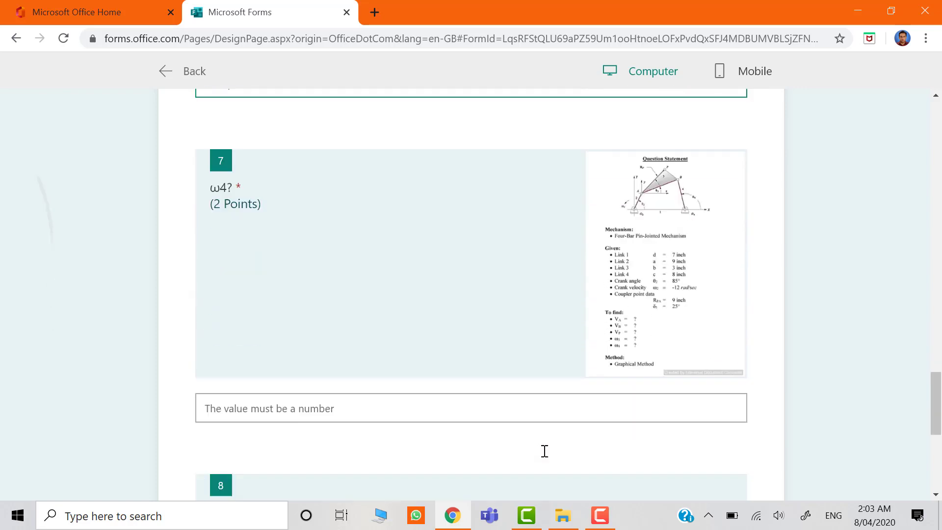
pyautogui.press('Tab')
pyautogui.write('64')
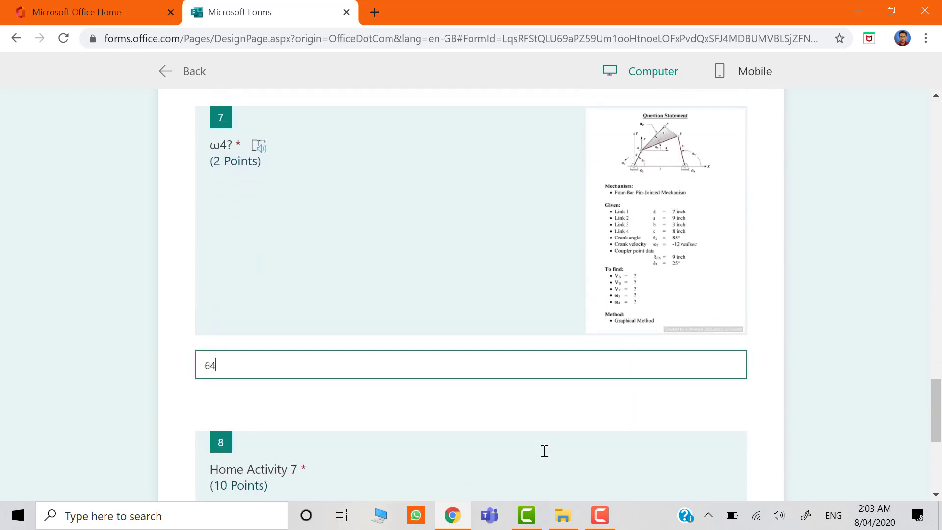
# Upload the Time Table PDF from the Spring 2020 folder to the "Home Activity 7" question and submit the test response.
pyautogui.scroll(-5, 544, 450)
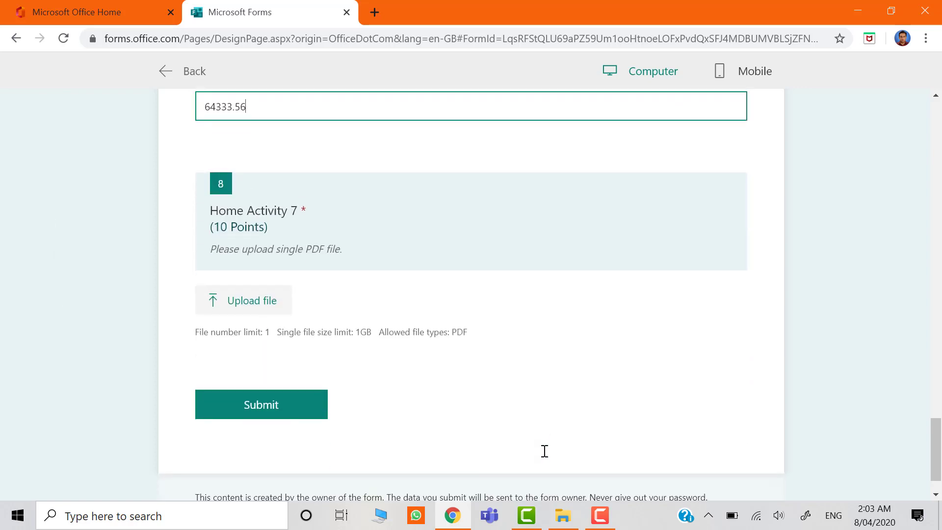
pyautogui.press('Tab')
pyautogui.press('Return')
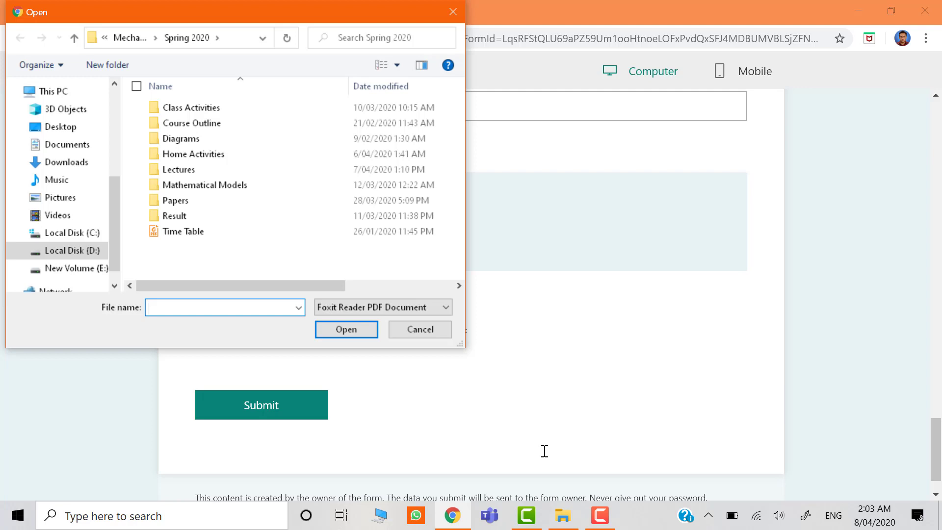
pyautogui.click(170, 234)
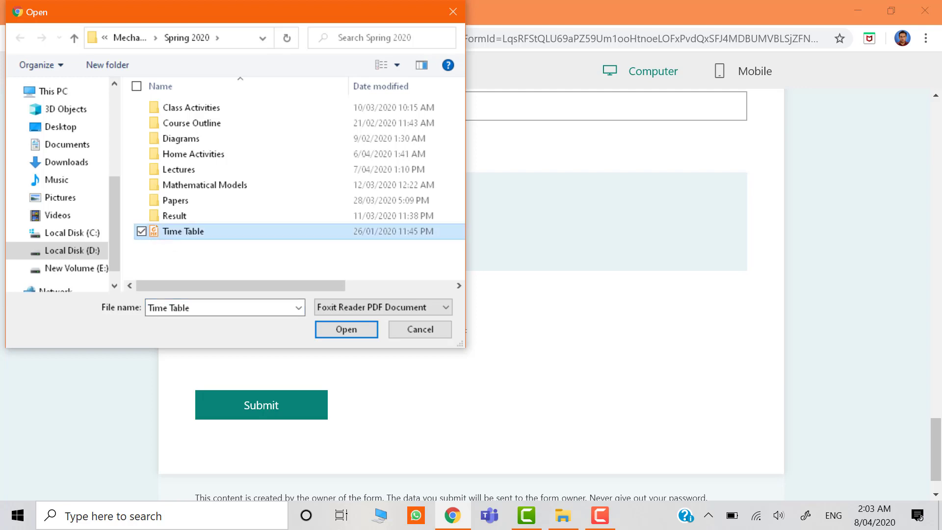
pyautogui.press('Return')
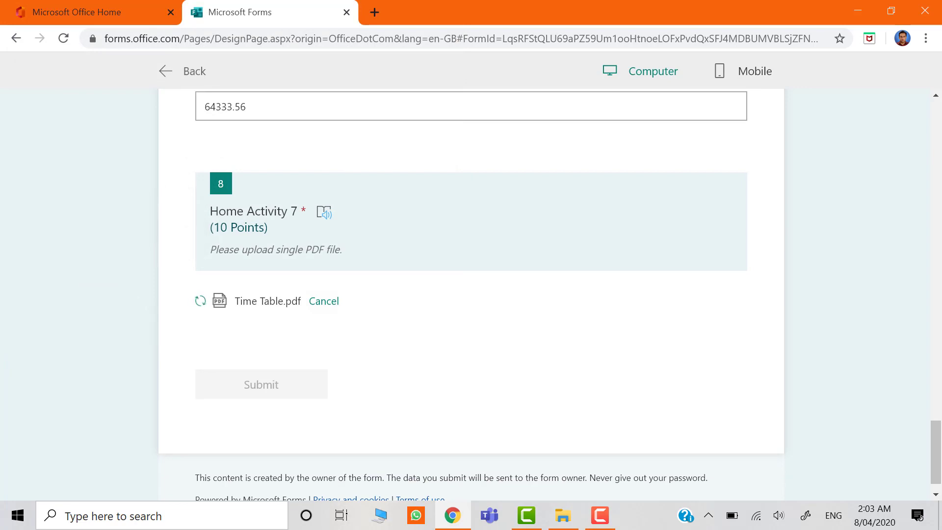
pyautogui.click(265, 378)
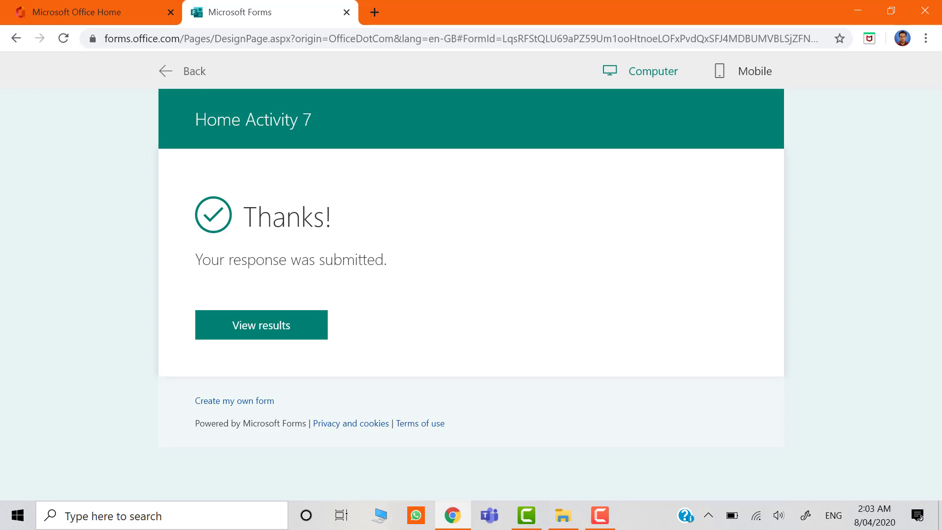
# Return from the preview to the quiz editor and open the submitted response for review.
pyautogui.click(182, 71)
pyautogui.scroll(18, 471, 334)
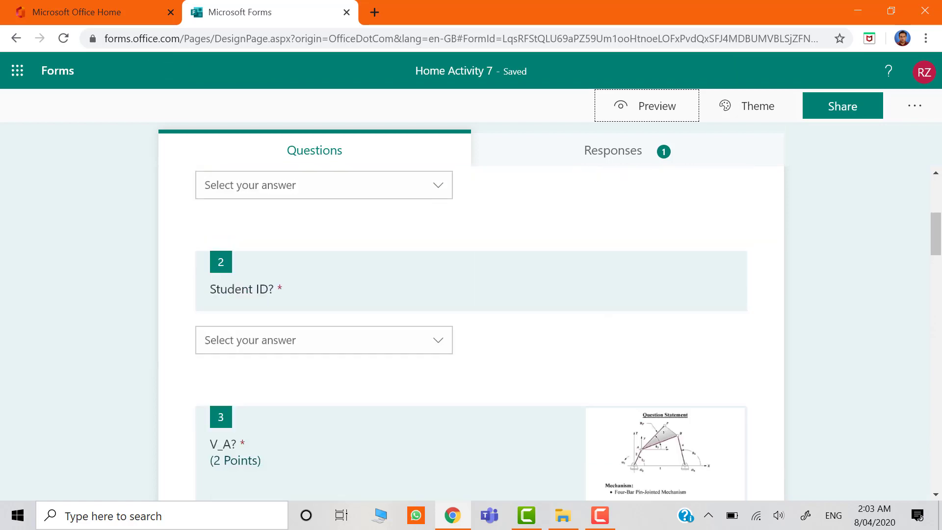
pyautogui.scroll(-3, 471, 333)
pyautogui.scroll(3, 471, 334)
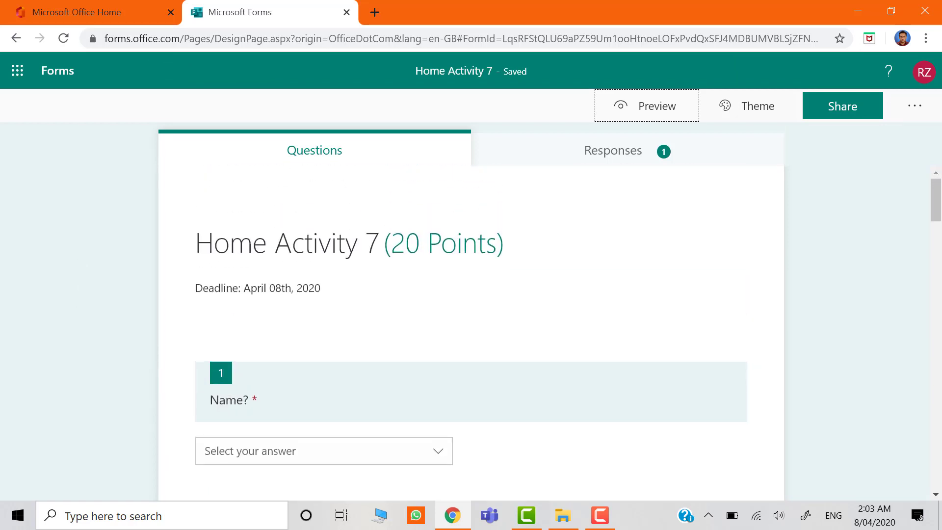
pyautogui.click(620, 151)
pyautogui.click(236, 382)
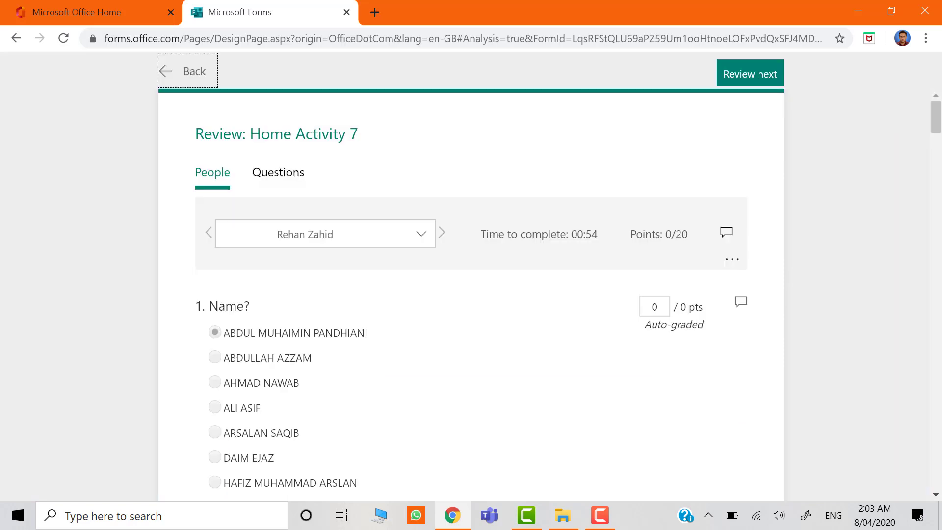
pyautogui.scroll(-15, 470, 294)
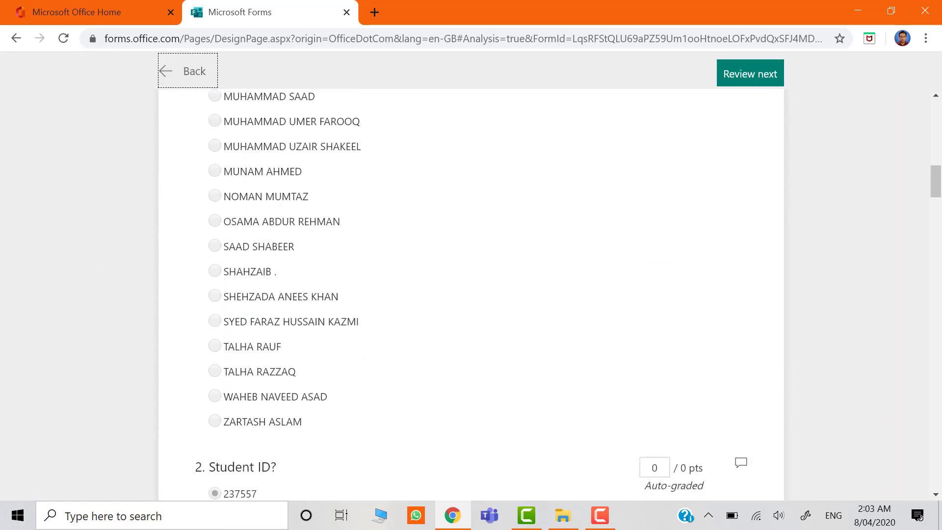
# Examine the submitted answers to the "V_A?" and "V_B?" questions and the points fields used to grade them.
pyautogui.scroll(-20, 471, 295)
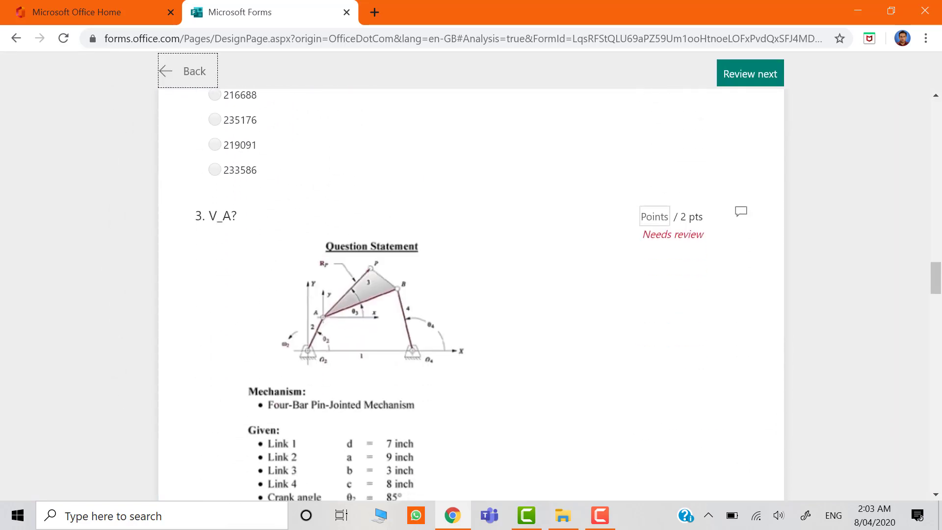
pyautogui.scroll(-2, 471, 294)
pyautogui.scroll(1, 470, 294)
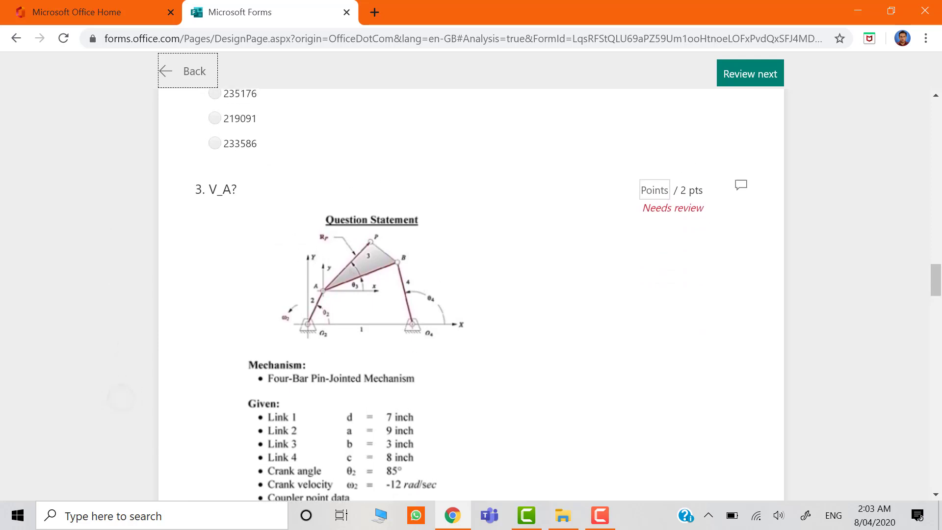
pyautogui.click(644, 182)
pyautogui.scroll(-10, 103, 290)
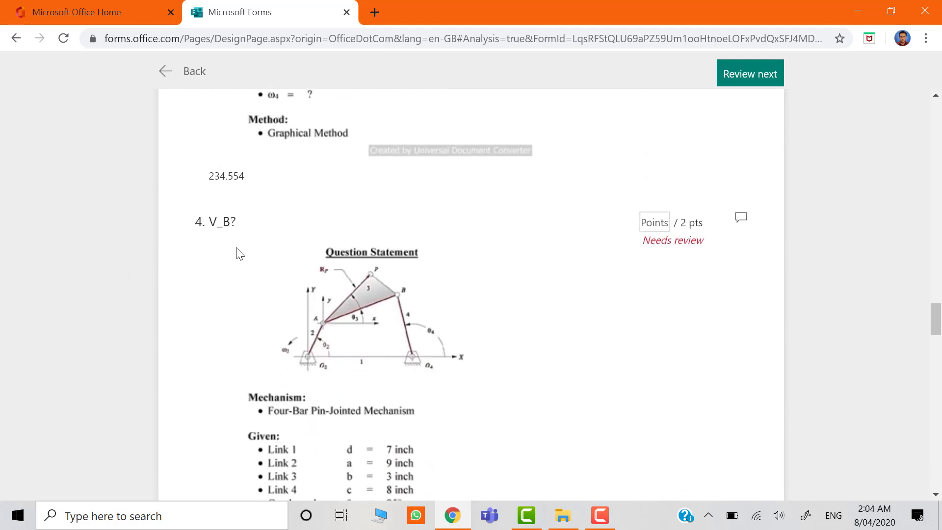
pyautogui.click(660, 222)
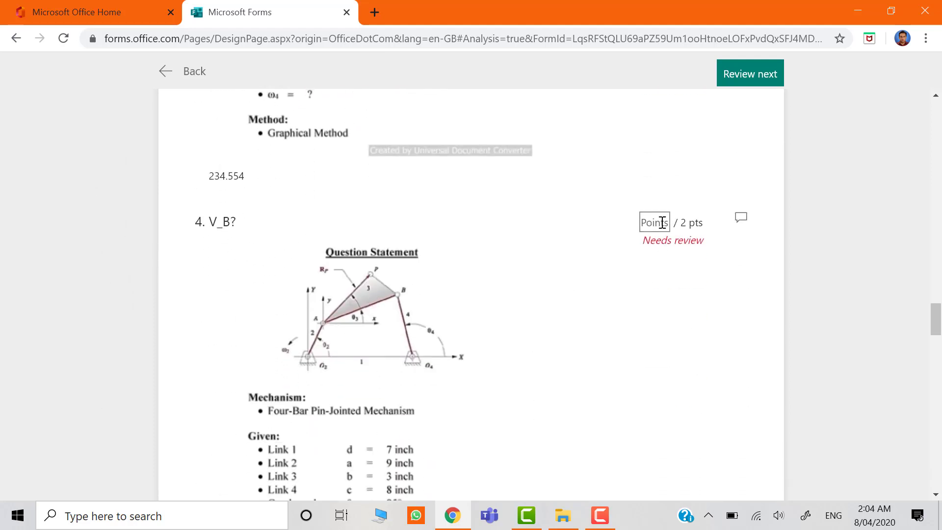
pyautogui.click(491, 244)
pyautogui.scroll(-13, 492, 243)
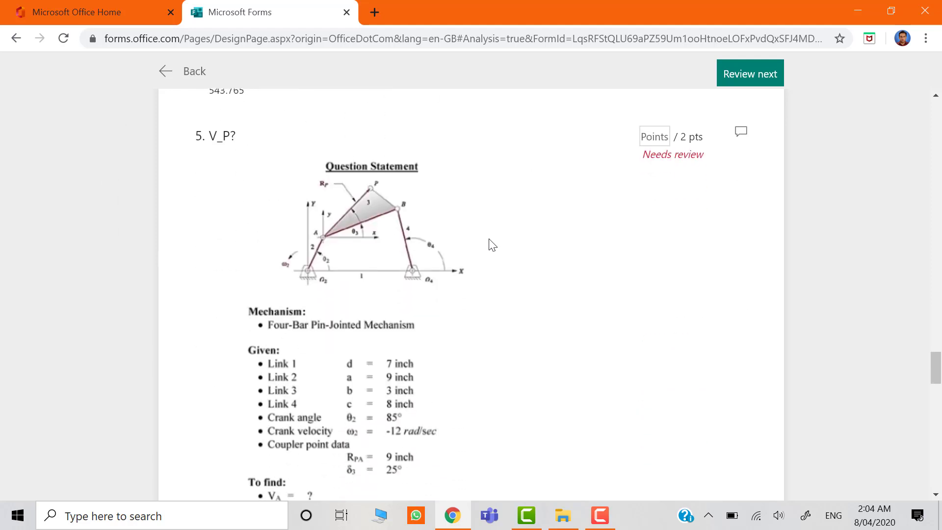
# Examine the "V_P?", "ω3?" and "ω4?" answers with their points fields, continuing to the "Home Activity 7" upload question.
pyautogui.click(648, 137)
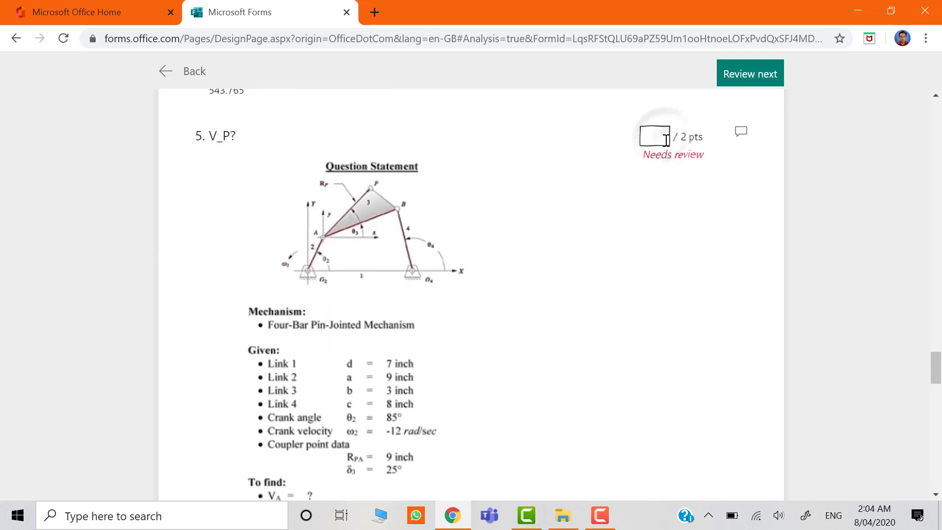
pyautogui.scroll(-4, 666, 141)
pyautogui.scroll(-3, 666, 140)
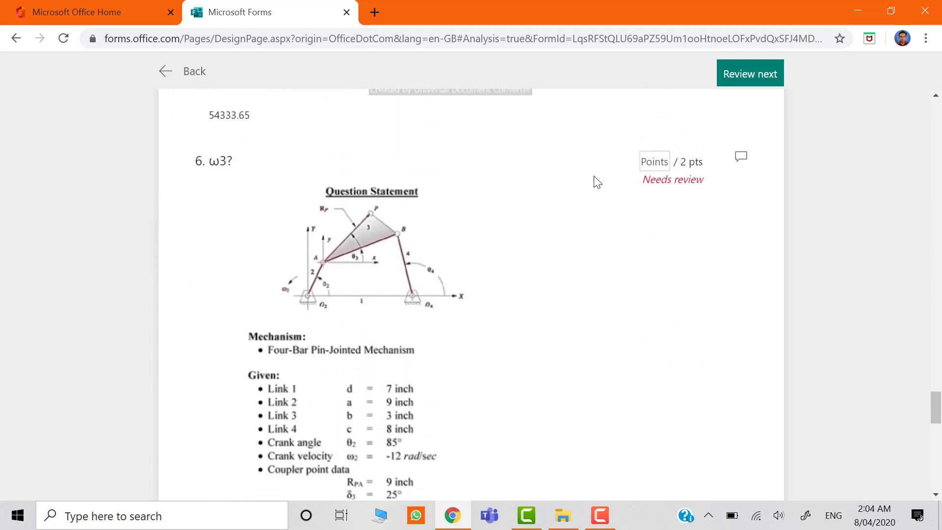
pyautogui.click(651, 163)
pyautogui.scroll(-10, 651, 162)
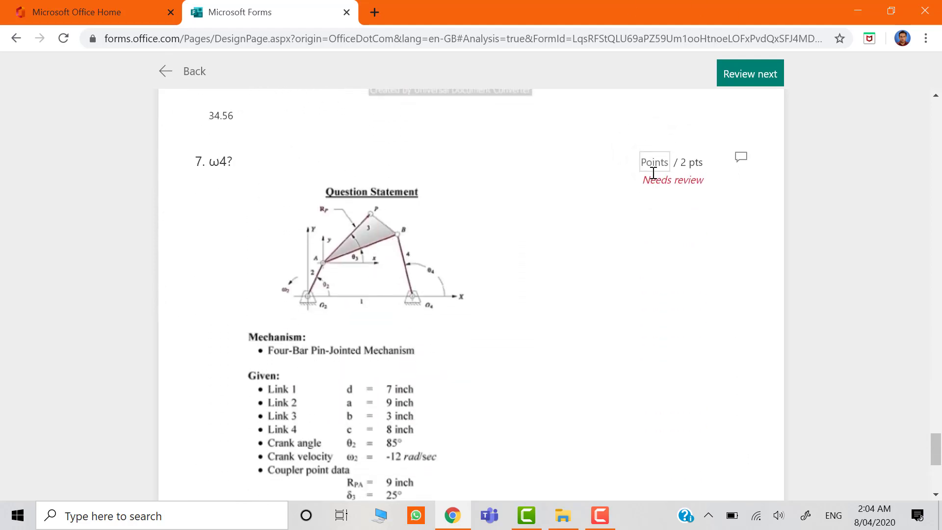
pyautogui.click(652, 169)
pyautogui.scroll(3, 651, 167)
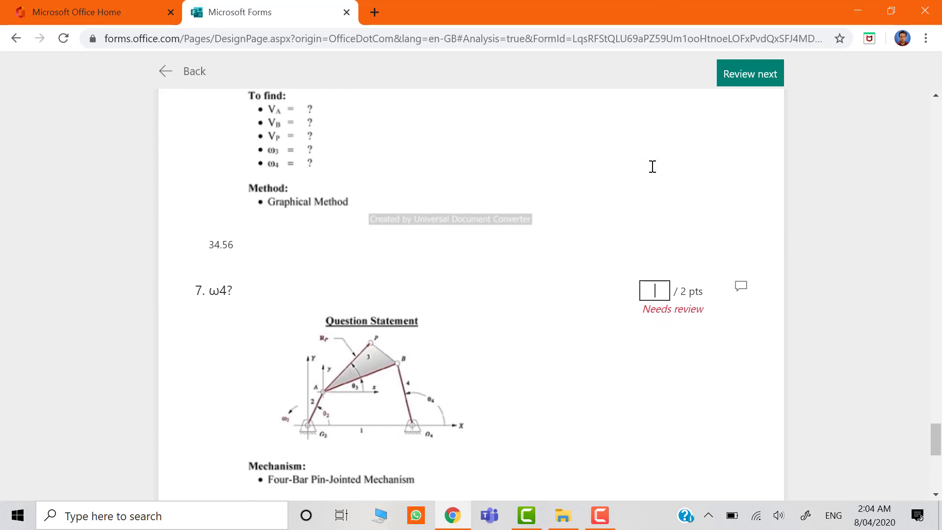
pyautogui.scroll(-10, 653, 167)
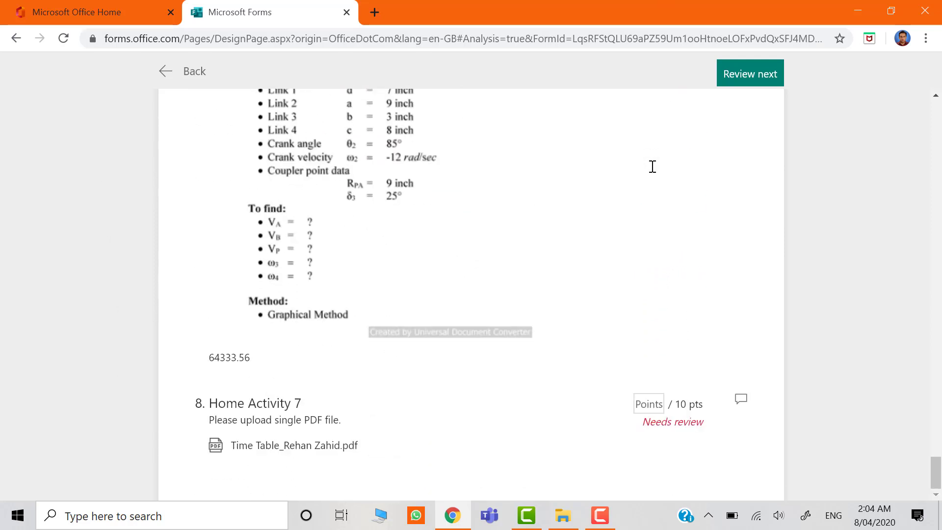
# Open the uploaded Time Table PDF from the "Home Activity 7" answer, look through it and close it.
pyautogui.click(330, 446)
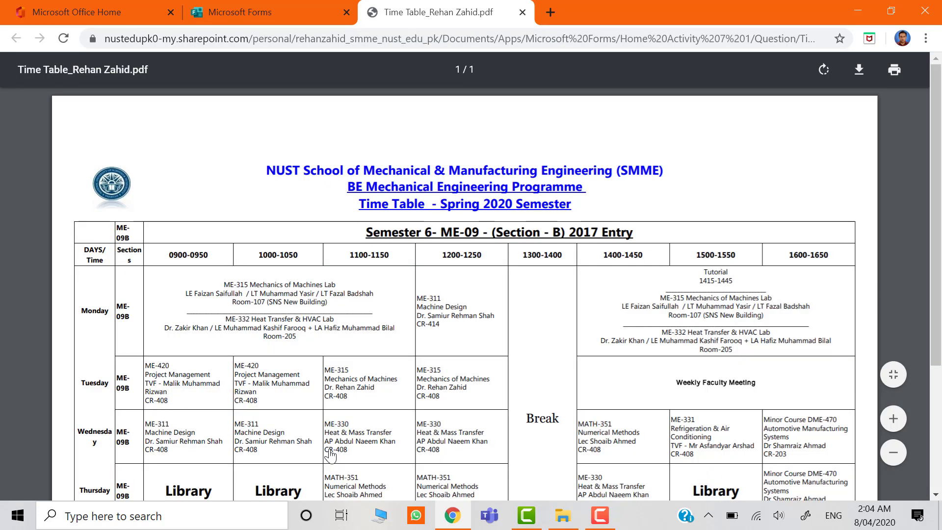
pyautogui.scroll(-3, 329, 455)
pyautogui.scroll(4, 330, 455)
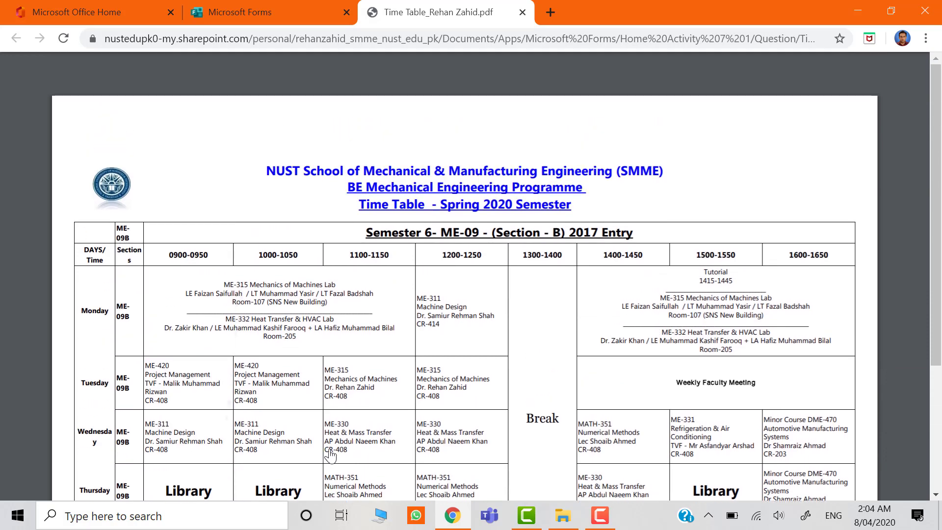
pyautogui.hotkey('ctrl', 'w')
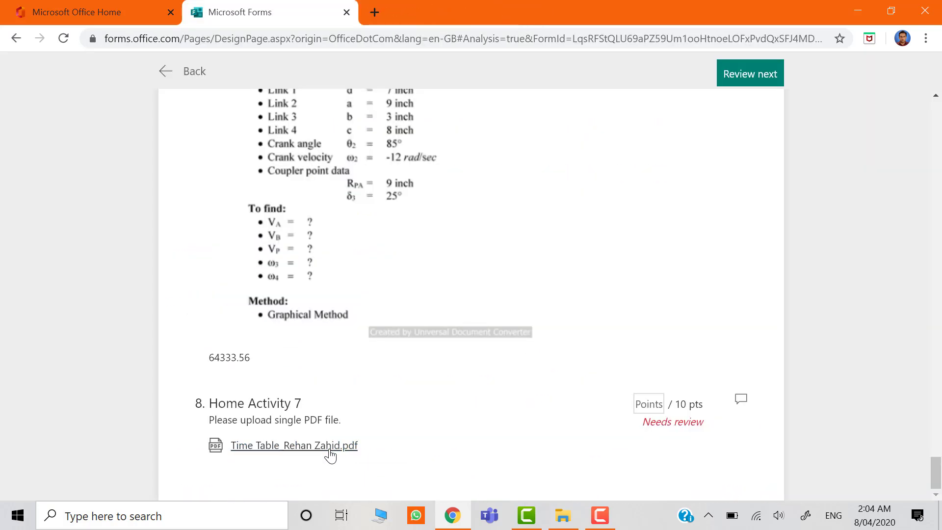
# Go back to the beginning of the response and leave the Home Activity 7 review.
pyautogui.scroll(20, 330, 455)
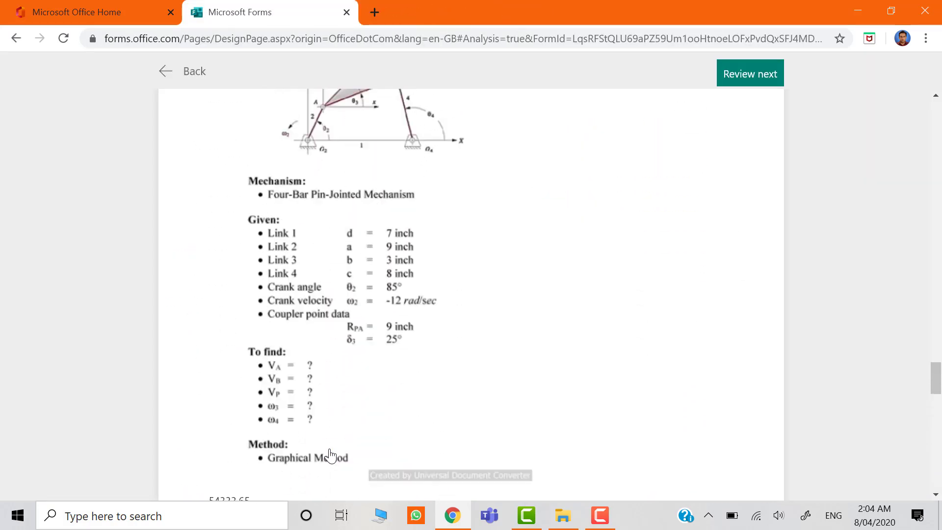
pyautogui.scroll(20, 330, 455)
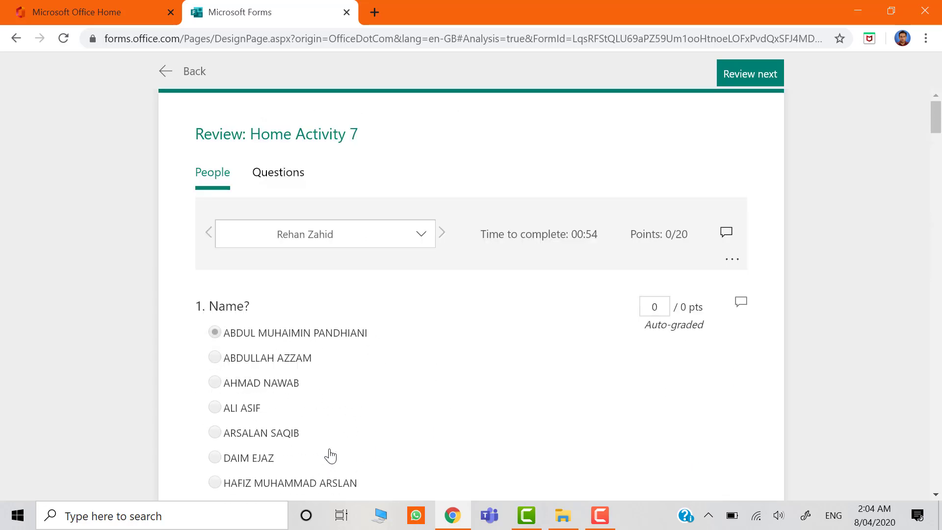
pyautogui.click(165, 71)
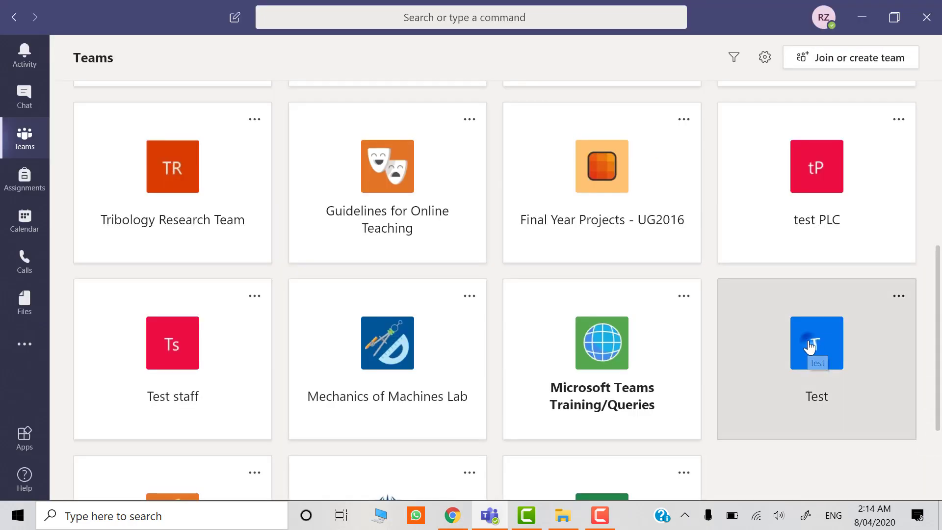
# In Microsoft Teams, open the Test team and get started with Assignments in its General channel.
pyautogui.click(805, 395)
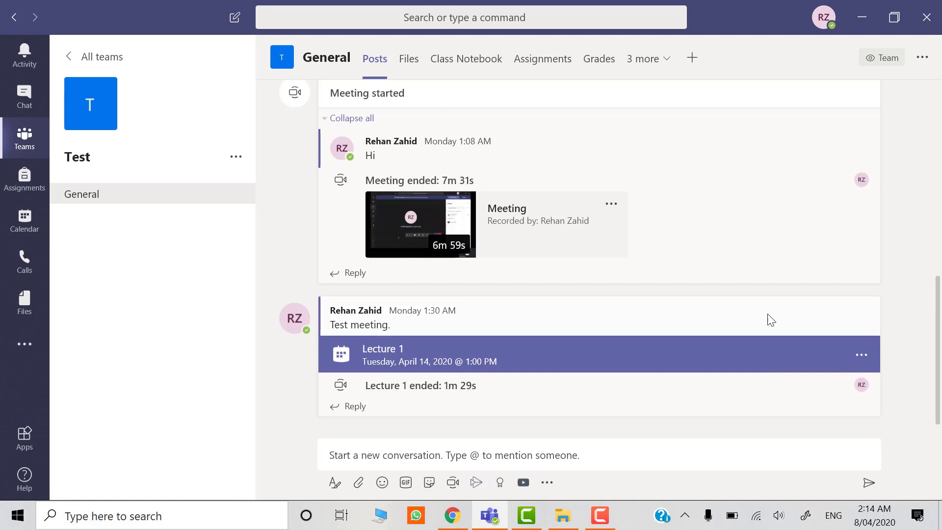
pyautogui.click(533, 69)
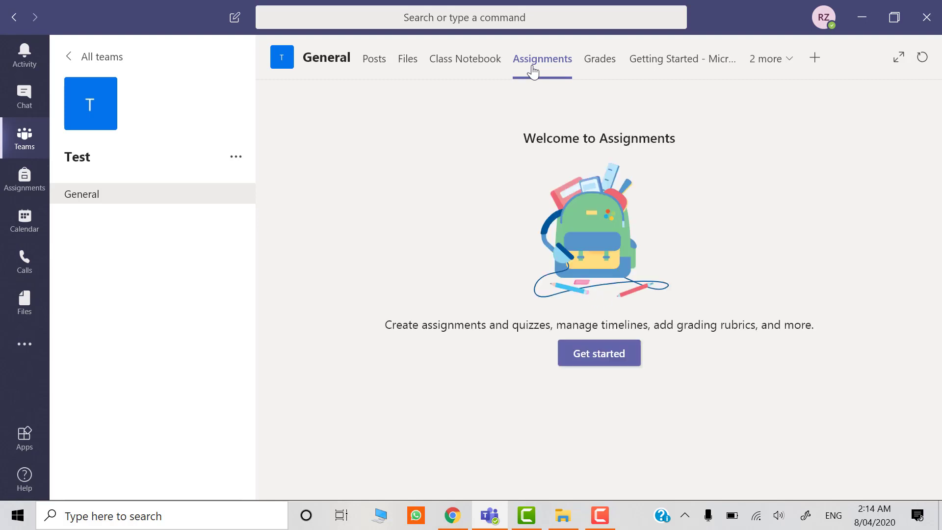
pyautogui.click(593, 354)
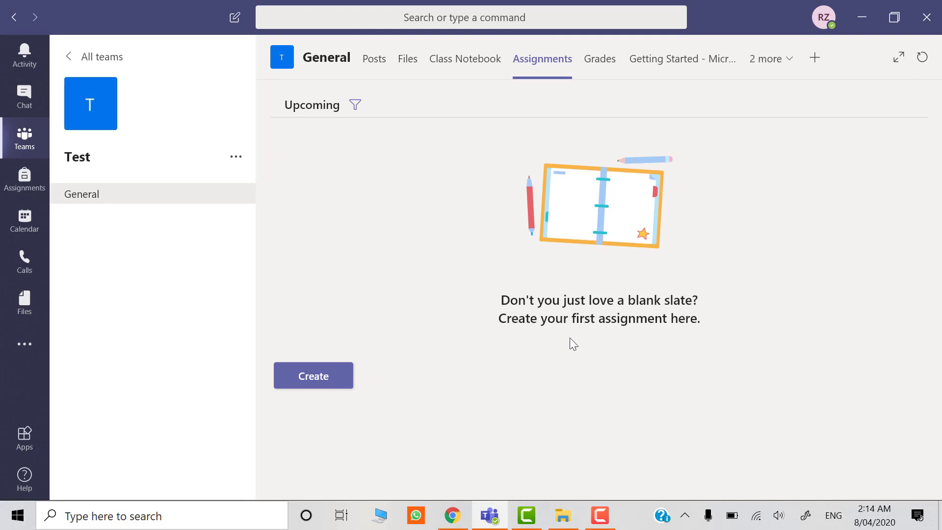
# Create a new quiz assignment from the "Home Activity 7" form dated Today.
pyautogui.click(314, 385)
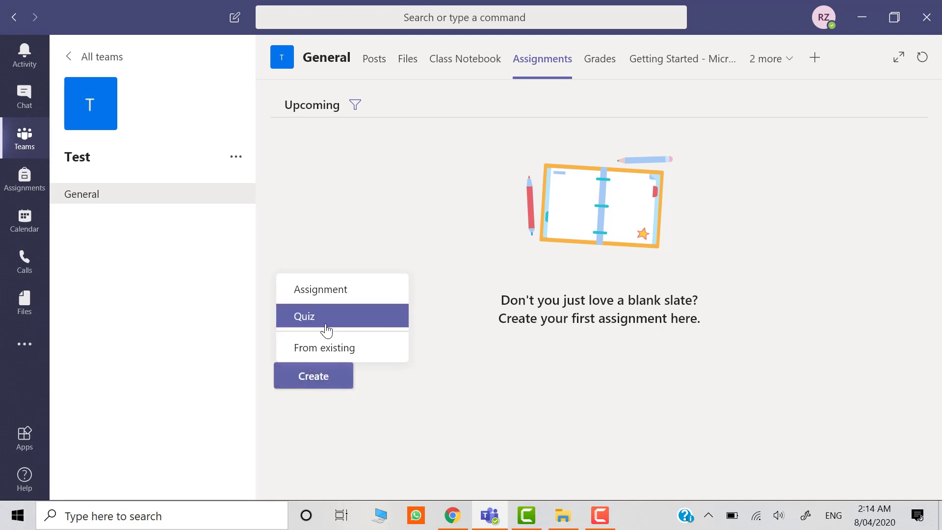
pyautogui.click(324, 322)
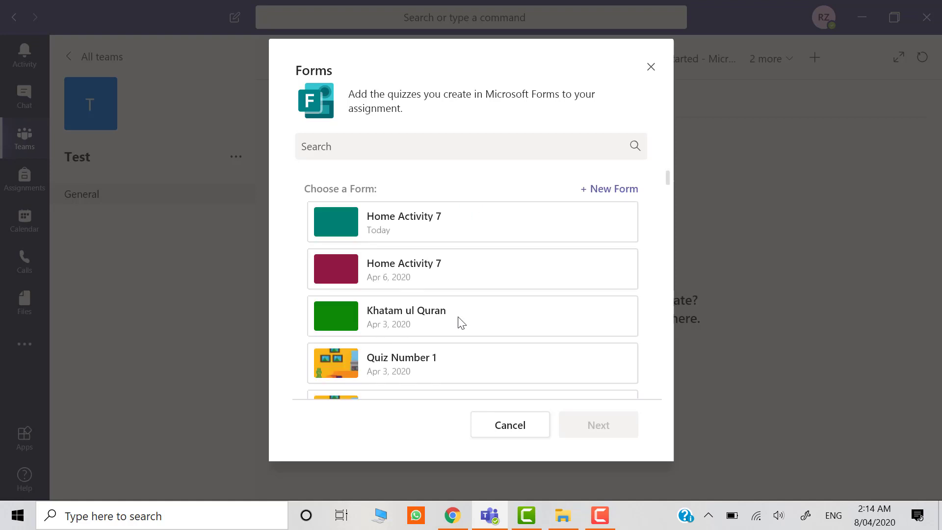
pyautogui.click(483, 223)
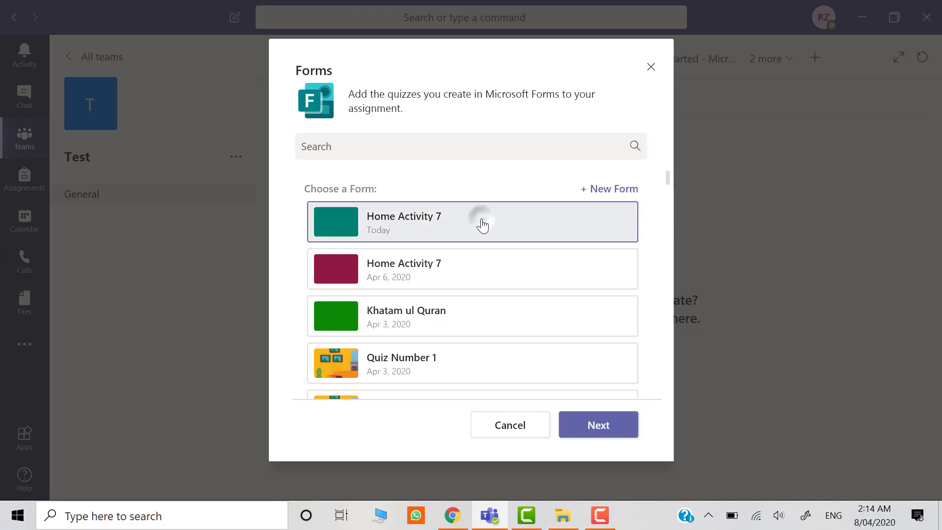
pyautogui.click(598, 435)
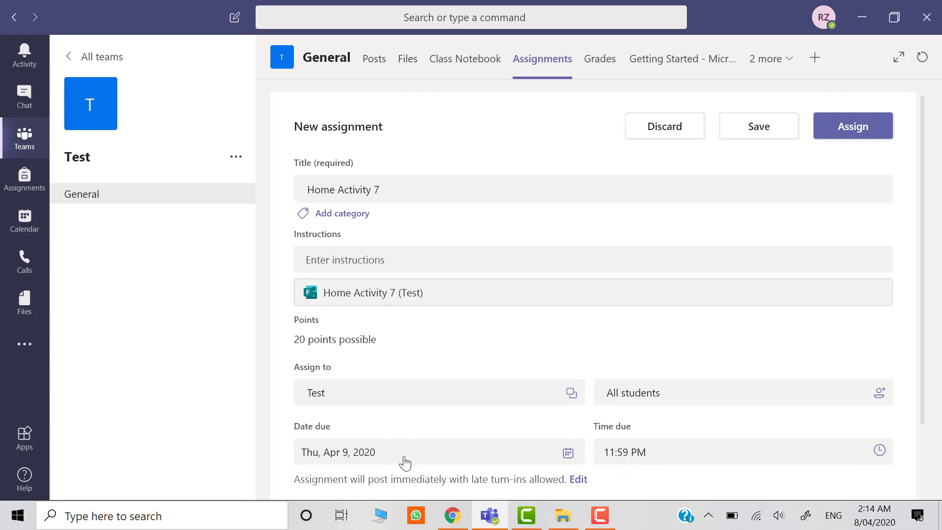
# Set the assignment's due date to Thu, Apr 9, 2020.
pyautogui.scroll(-3, 462, 462)
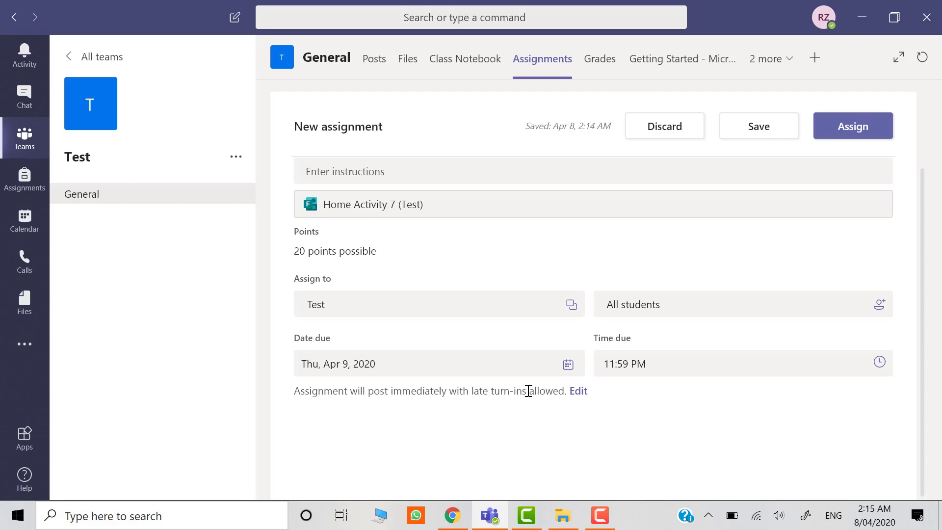
pyautogui.click(513, 368)
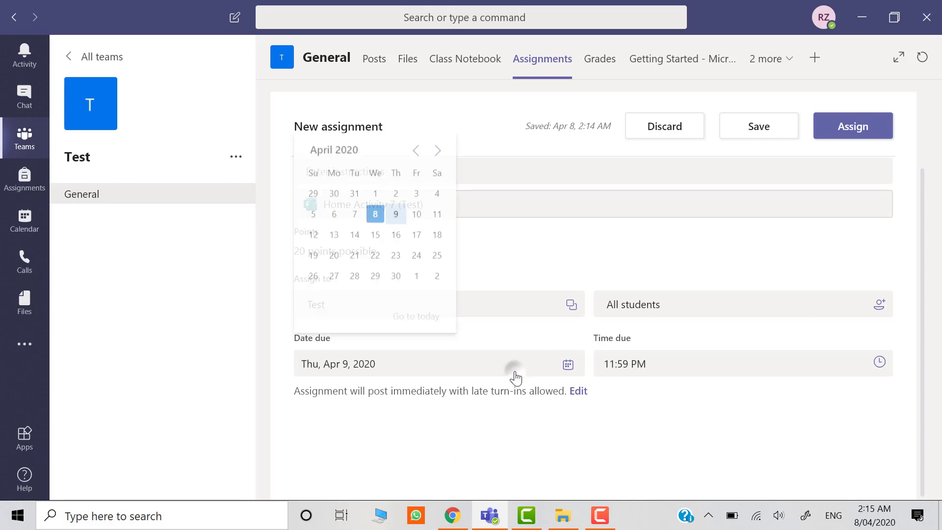
pyautogui.click(396, 218)
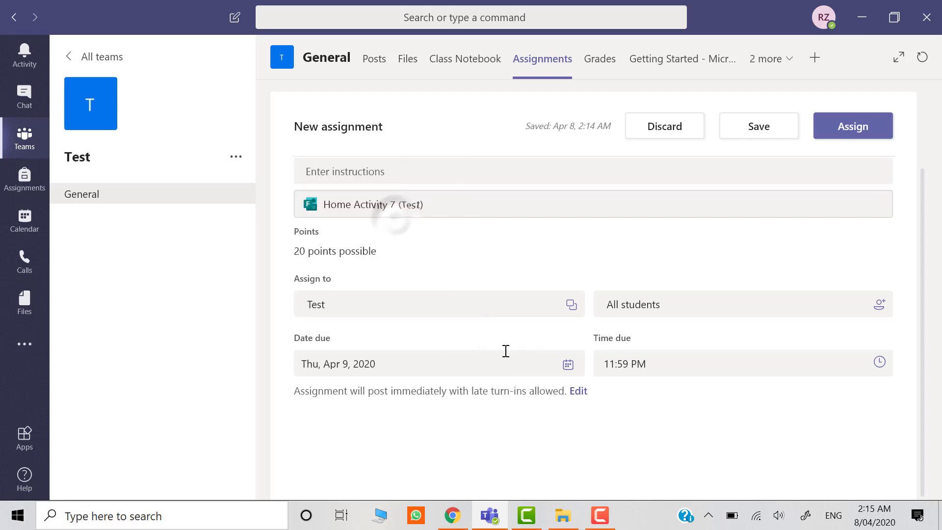
# Enable the close date in the assignment timeline to disallow late turn-ins, and assign the quiz to the class.
pyautogui.click(586, 397)
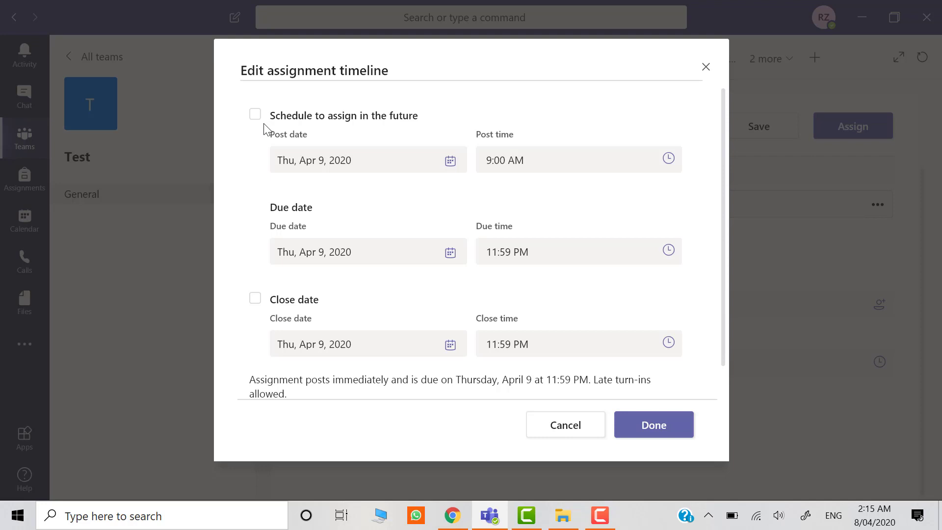
pyautogui.click(255, 299)
pyautogui.click(651, 425)
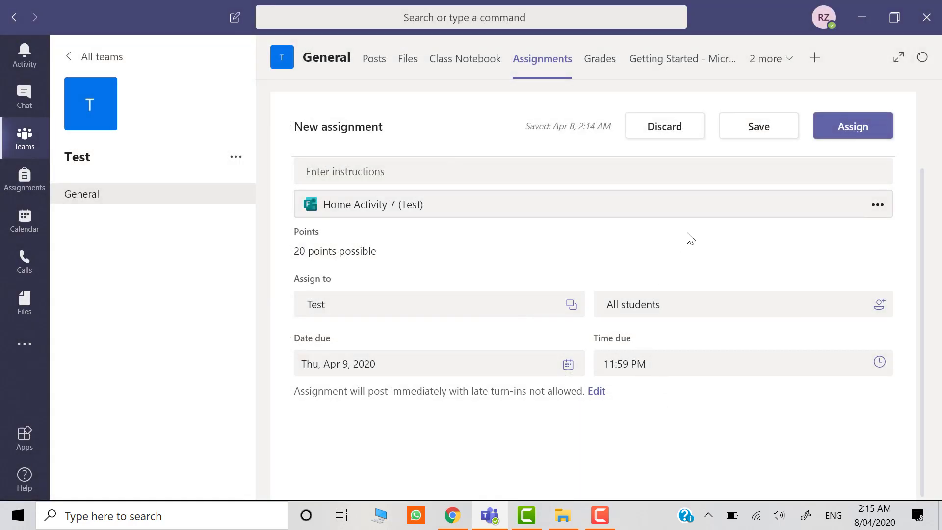
pyautogui.click(858, 127)
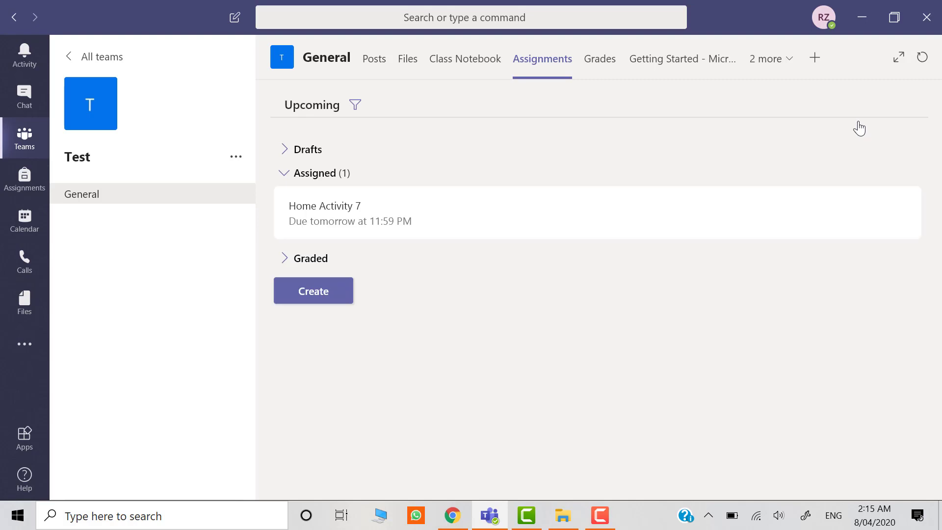
# Dismiss the mention notification and open the Home Activity 7 assignment from its post in the General channel.
pyautogui.click(374, 64)
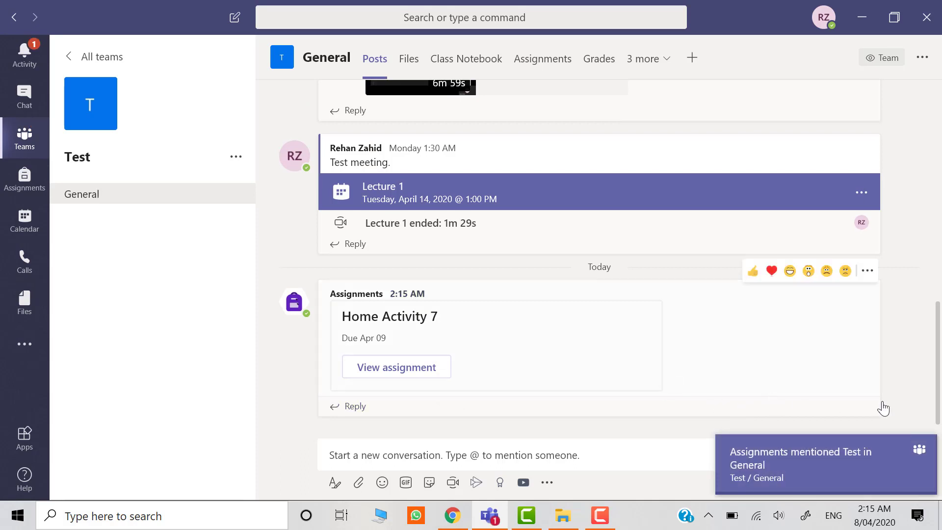
pyautogui.click(920, 449)
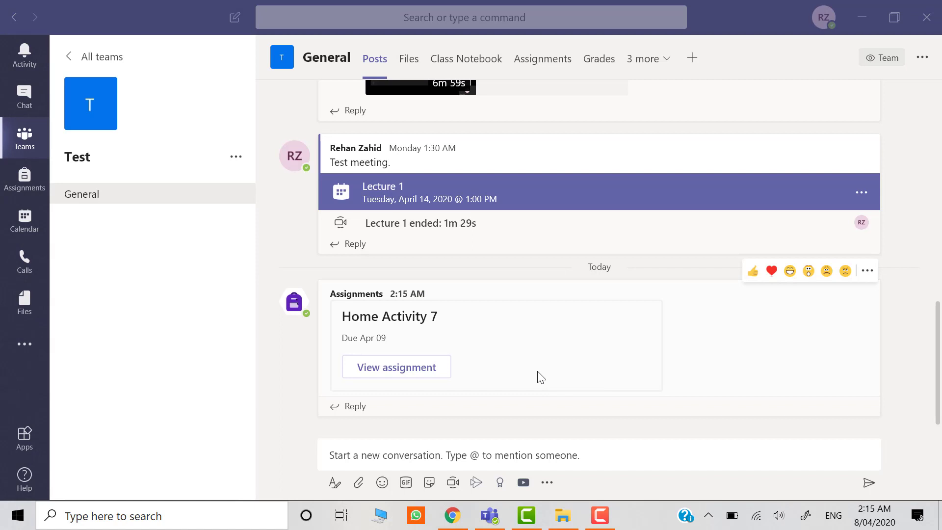
pyautogui.click(410, 373)
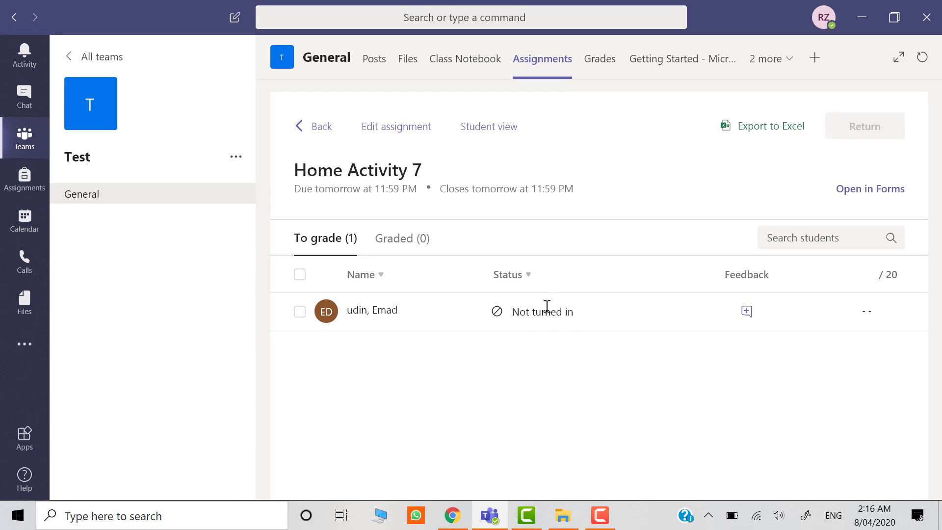
# Open the Home Activity 7 (Test) quiz in Teams from the assignment's student view.
pyautogui.click(489, 127)
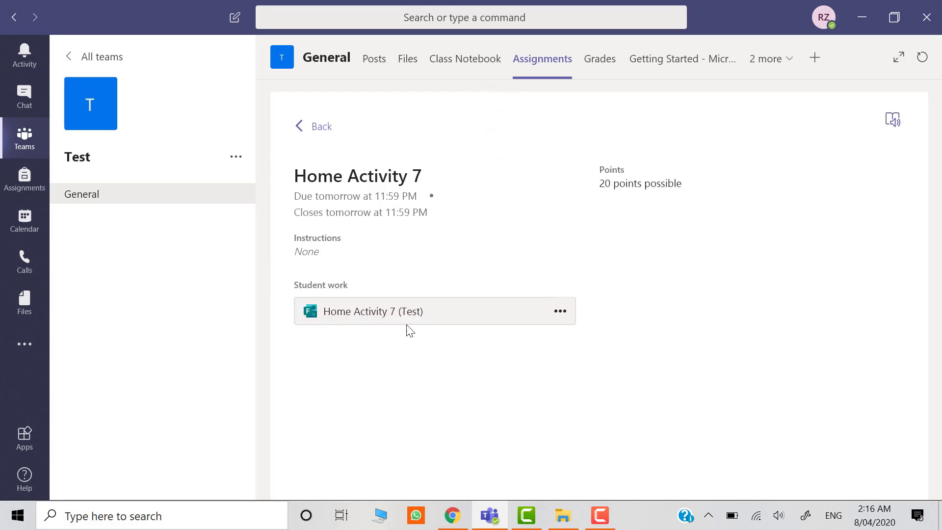
pyautogui.click(560, 314)
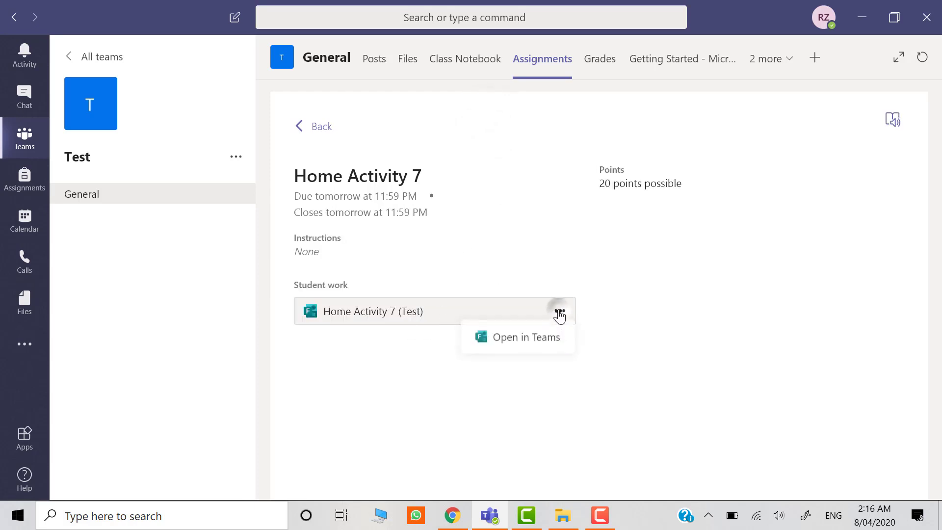
pyautogui.click(534, 344)
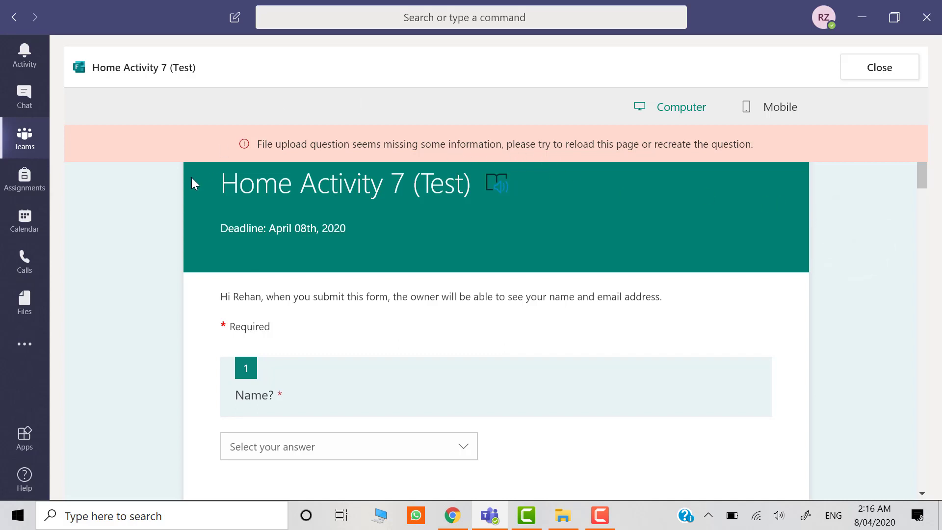
# Switch to Chrome and open Home Activity 7 (Test) from the group forms in Microsoft Forms.
pyautogui.click(453, 521)
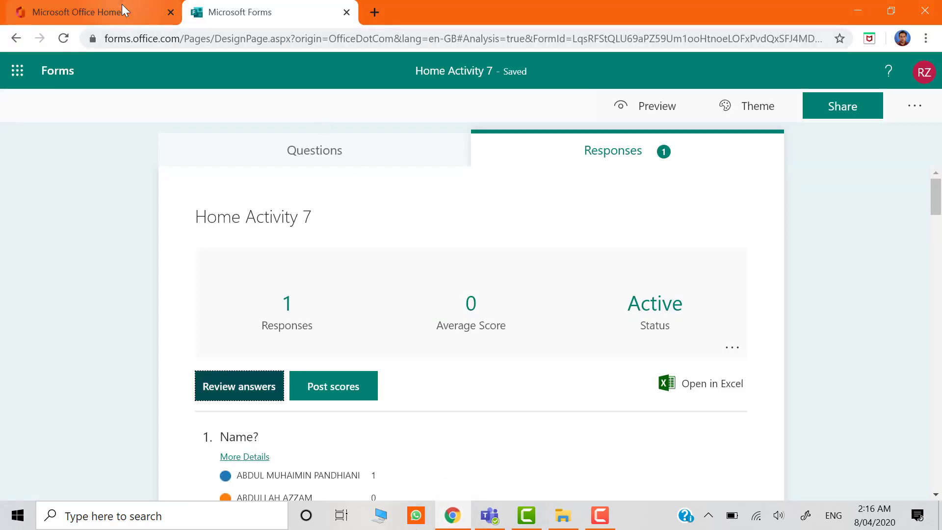
pyautogui.click(117, 16)
pyautogui.click(199, 268)
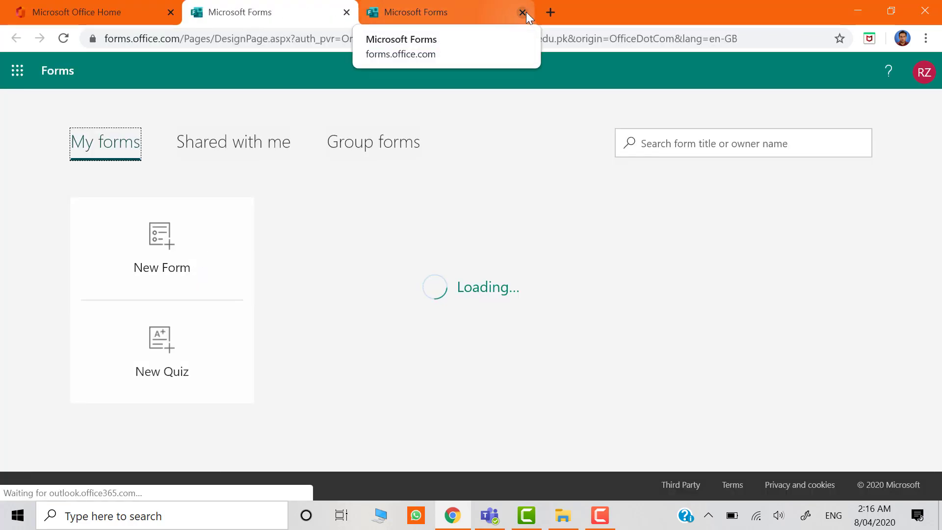
pyautogui.click(523, 12)
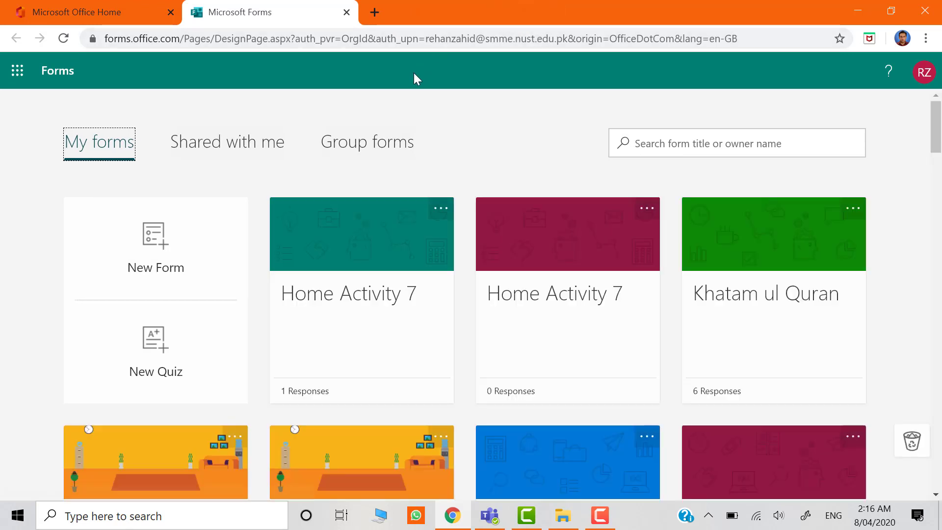
pyautogui.click(376, 146)
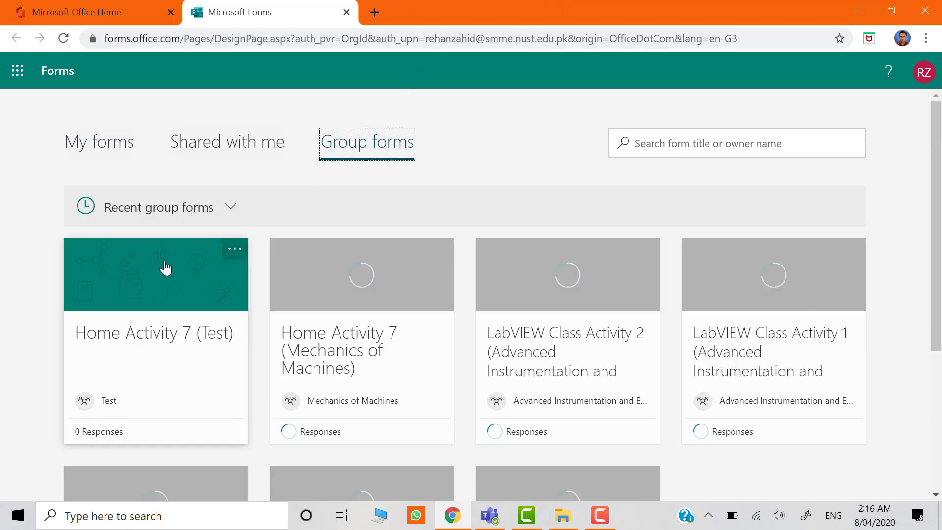
pyautogui.click(162, 284)
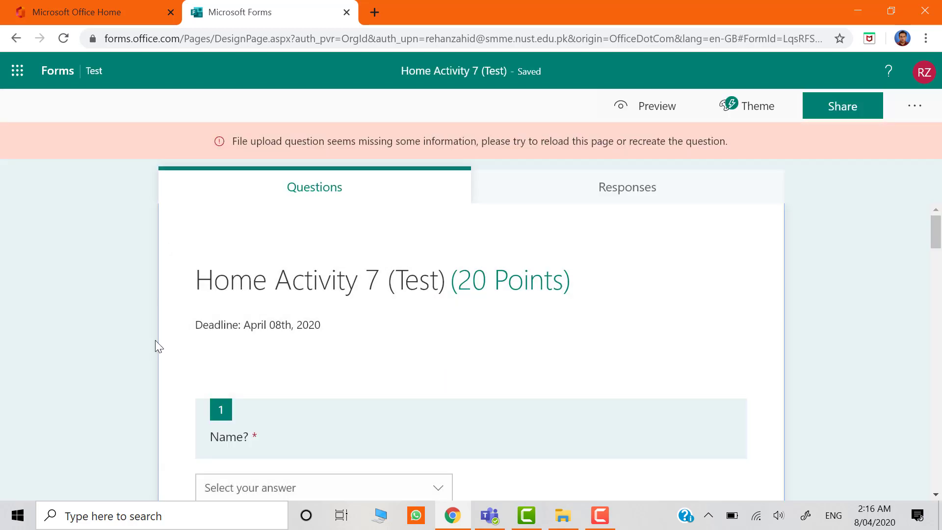
# Delete the faulty file upload question 8 at the end of the Home Activity 7 (Test) form.
pyautogui.scroll(-15, 130, 342)
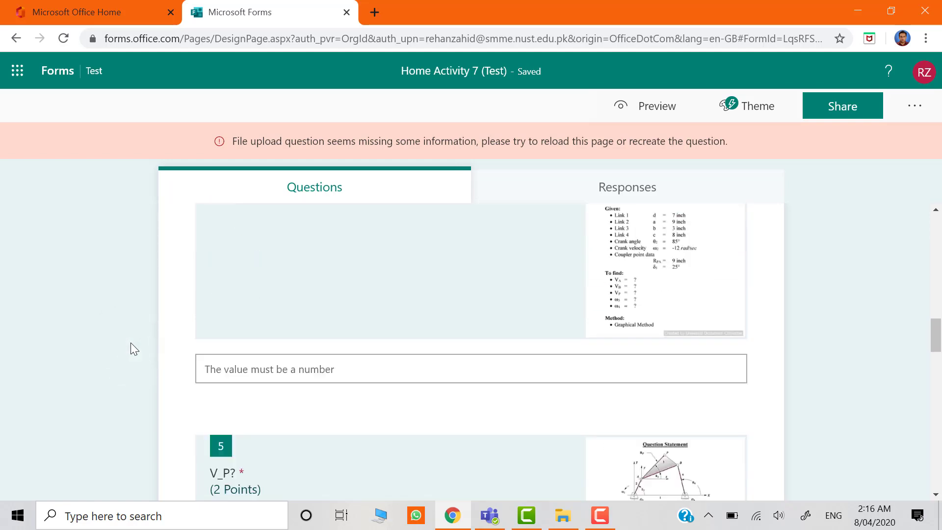
pyautogui.scroll(-10, 131, 342)
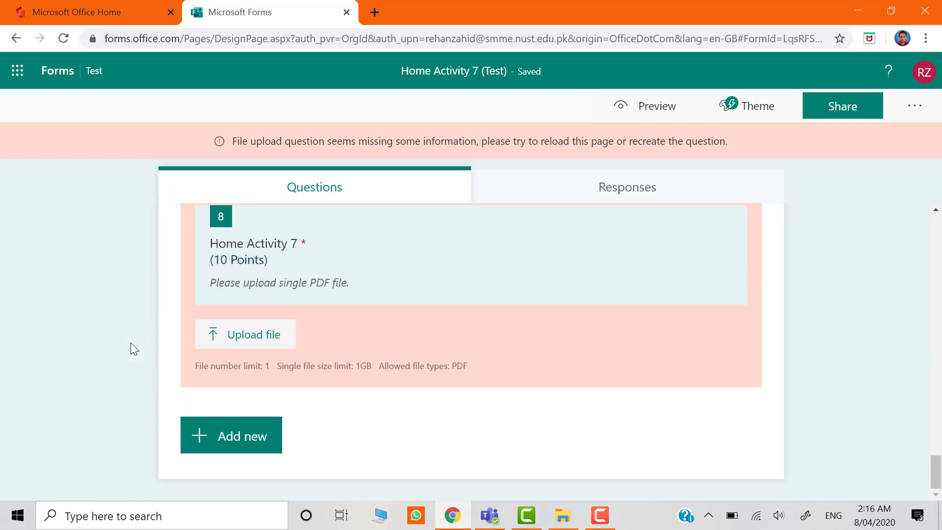
pyautogui.scroll(1, 130, 343)
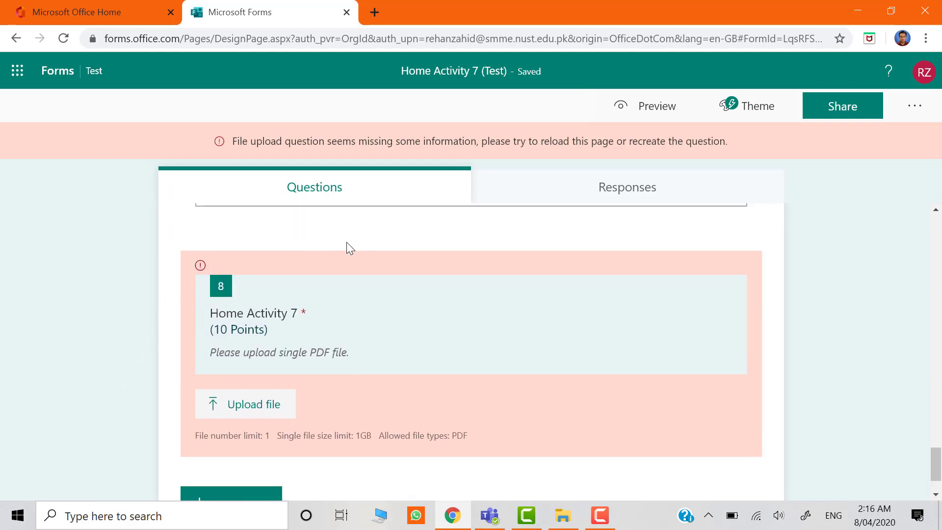
pyautogui.click(315, 267)
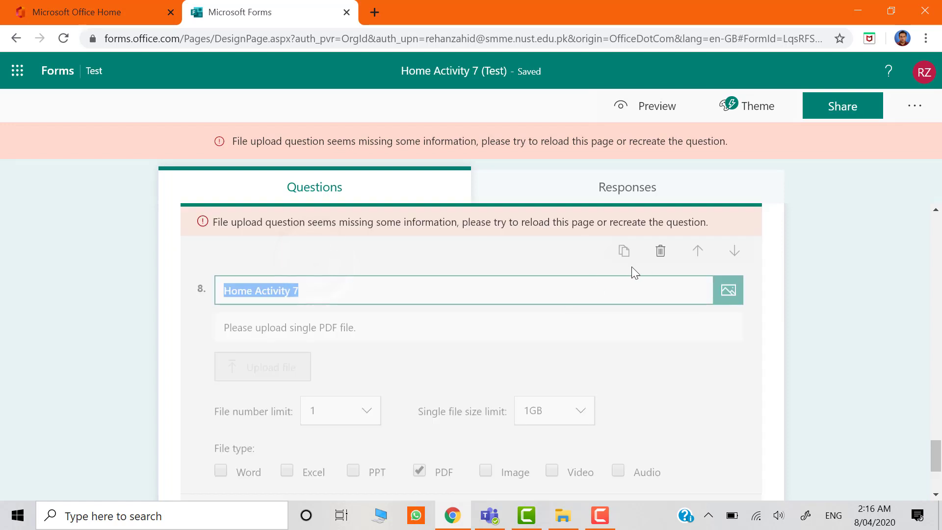
pyautogui.click(660, 251)
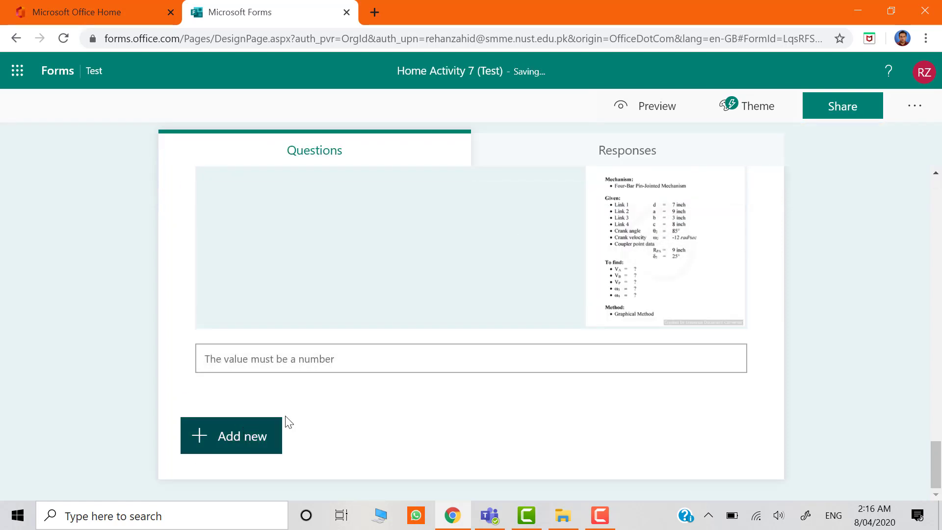
# Add a new file upload question titled "Home Activity 7?", accepting the creation of a SharePoint folder for responses.
pyautogui.click(270, 441)
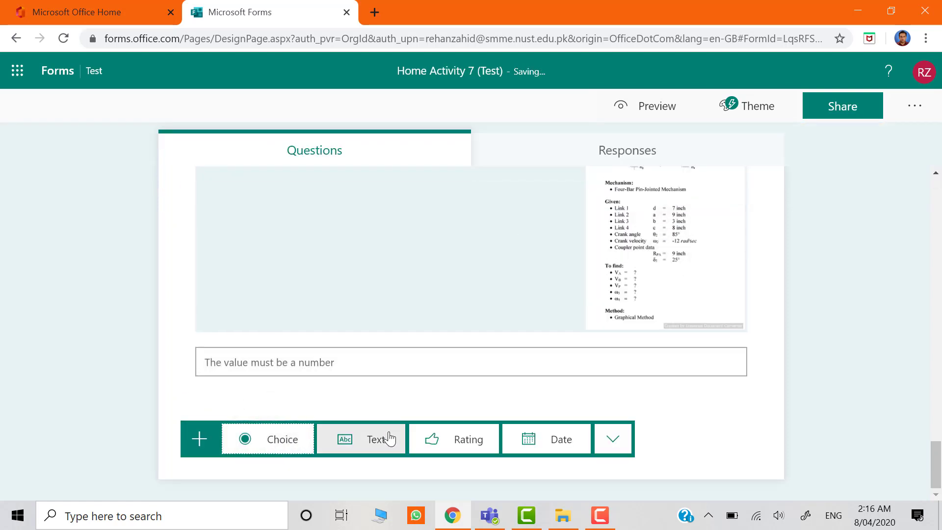
pyautogui.click(610, 438)
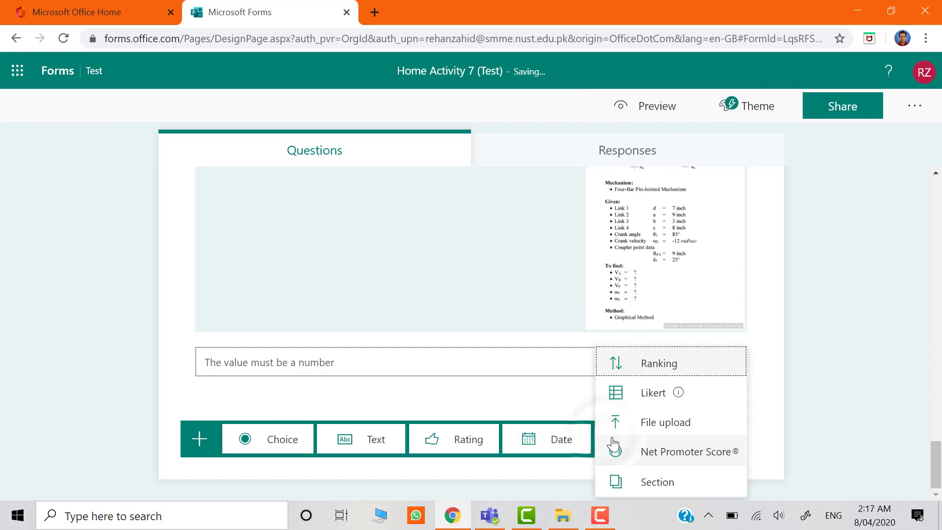
pyautogui.click(671, 422)
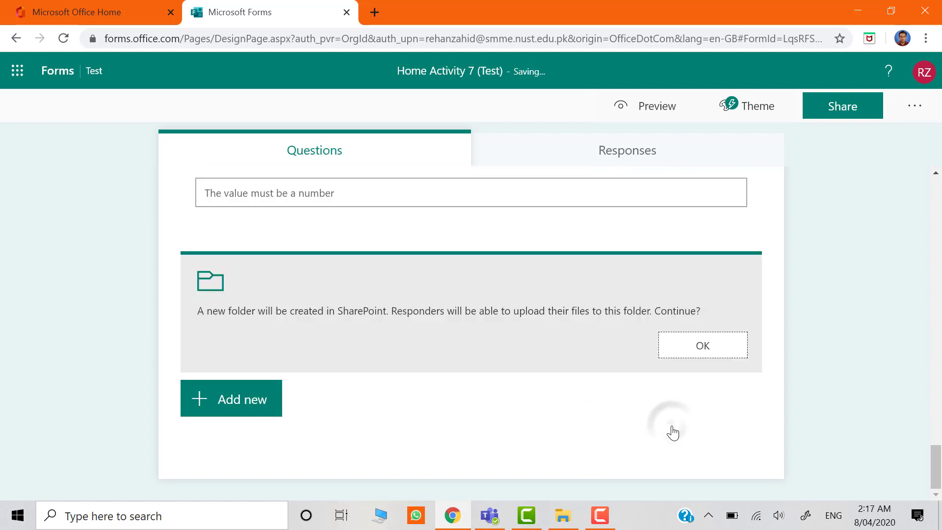
pyautogui.click(702, 346)
pyautogui.write('H')
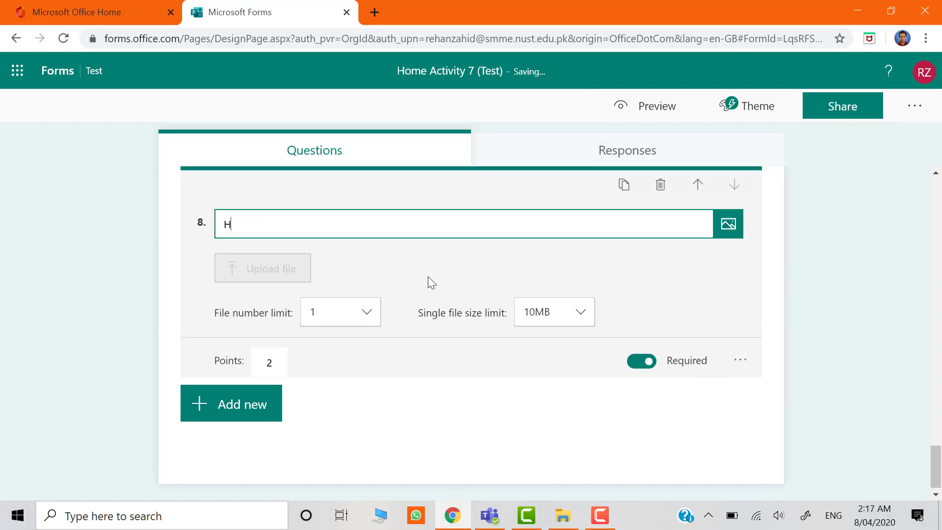
pyautogui.write('ome Activity 7?')
# Add the subtitle "Please upload a single PDF file." to question 8.
pyautogui.click(740, 362)
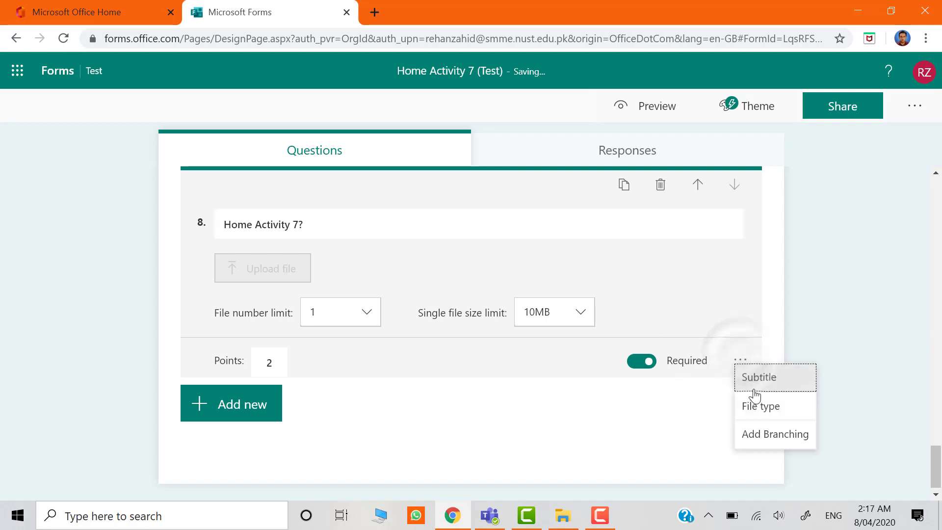
pyautogui.click(759, 378)
pyautogui.write('Please upload a single PDF file.')
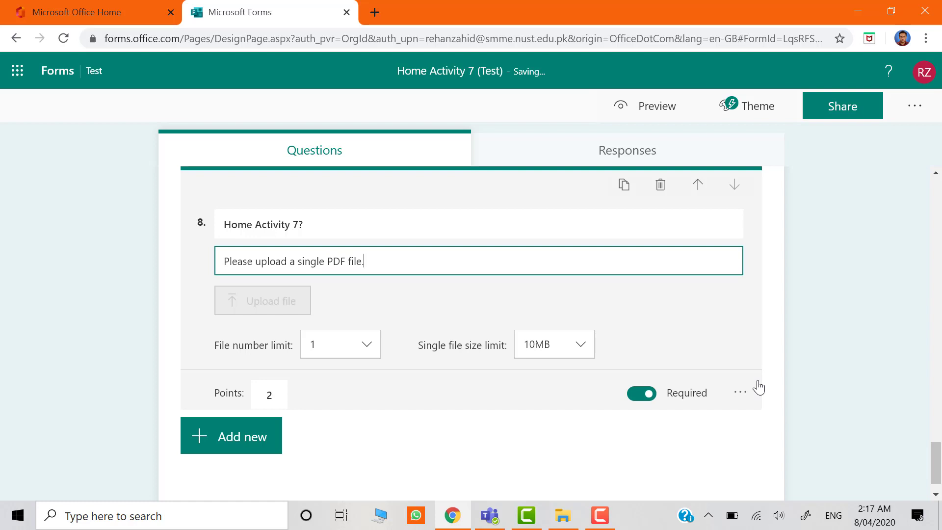
# Set question 8's file number limit to 1, its single file size limit to 1GB and its points to 10.
pyautogui.click(371, 348)
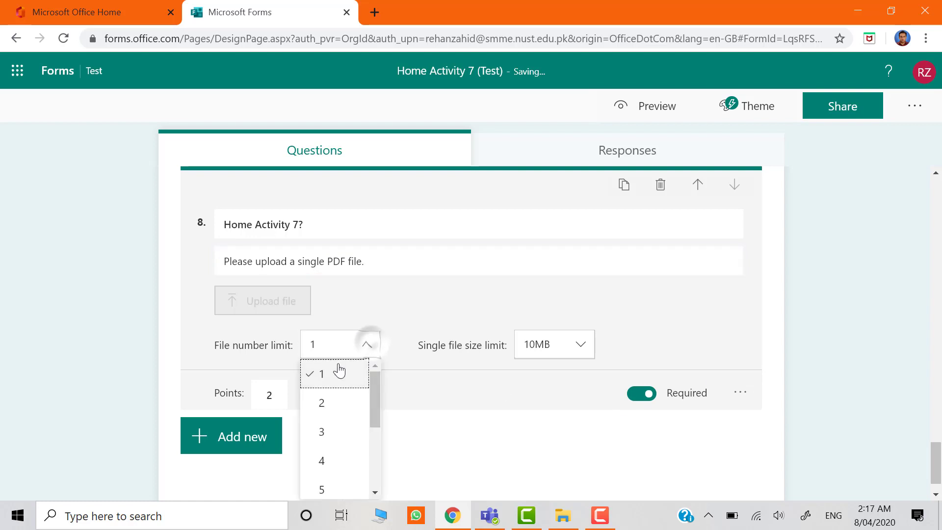
pyautogui.click(340, 371)
pyautogui.click(572, 352)
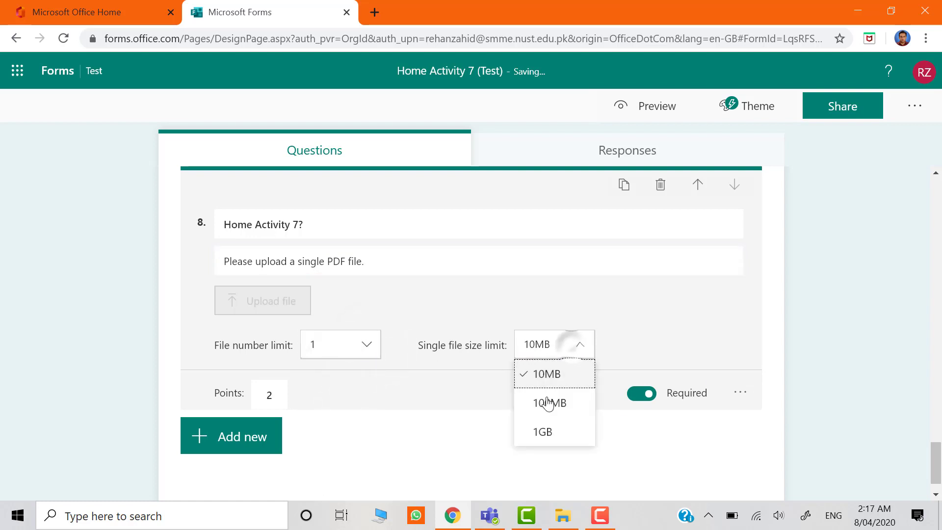
pyautogui.click(543, 431)
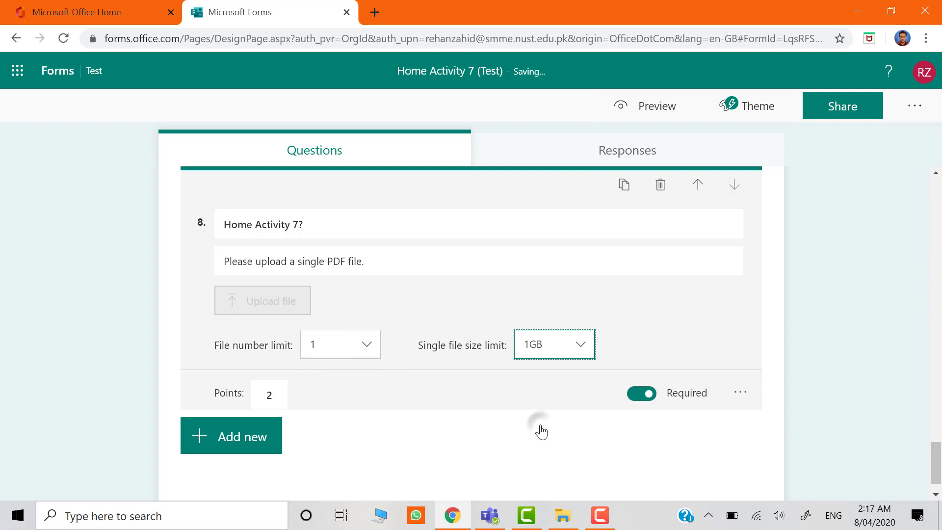
pyautogui.doubleClick(265, 395)
pyautogui.write('10')
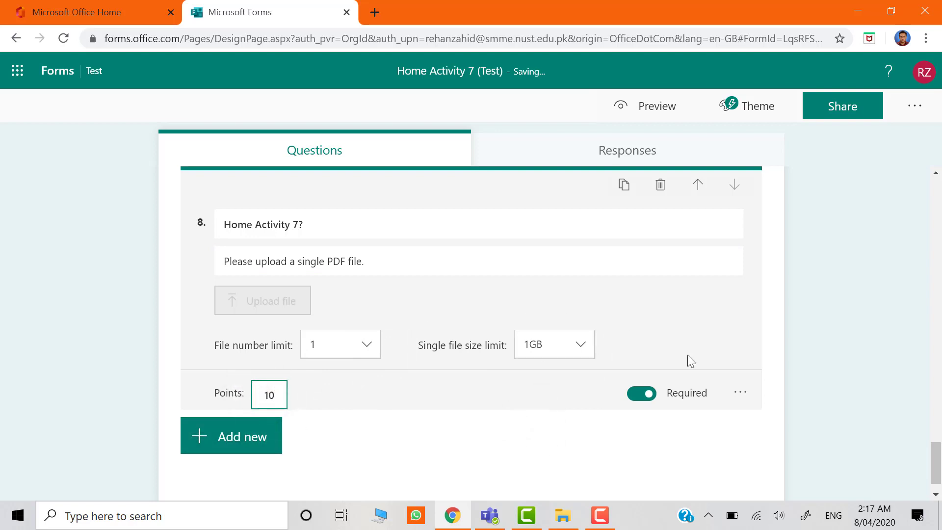
# Restrict question 8's allowed file type to PDF and finish editing the question.
pyautogui.click(739, 396)
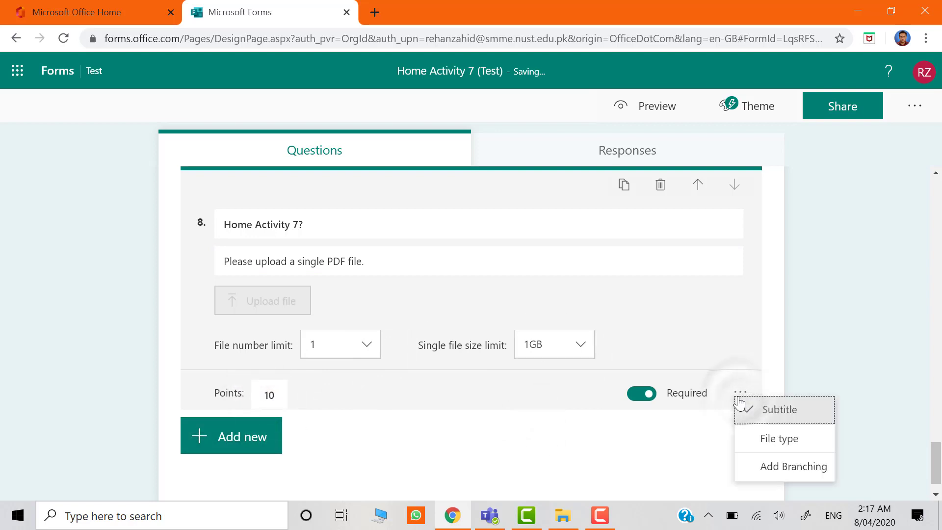
pyautogui.click(759, 440)
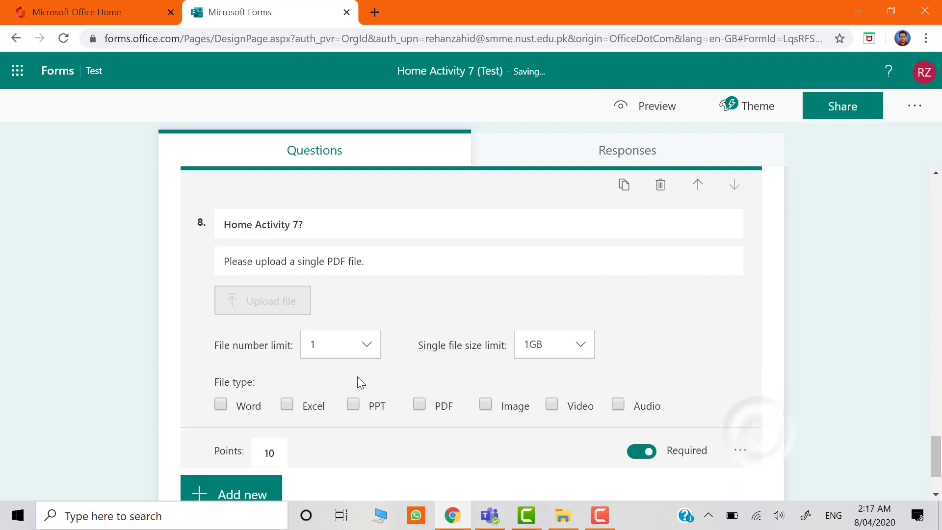
pyautogui.click(419, 405)
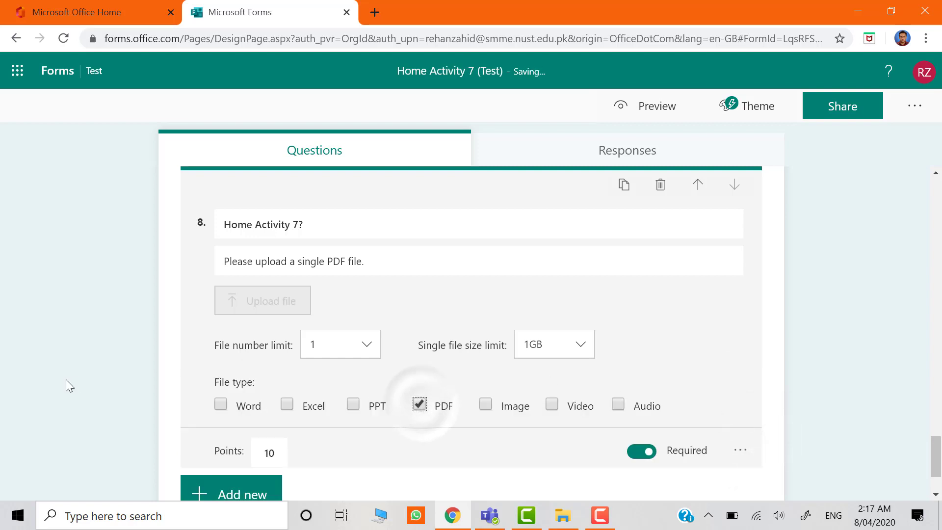
pyautogui.click(66, 379)
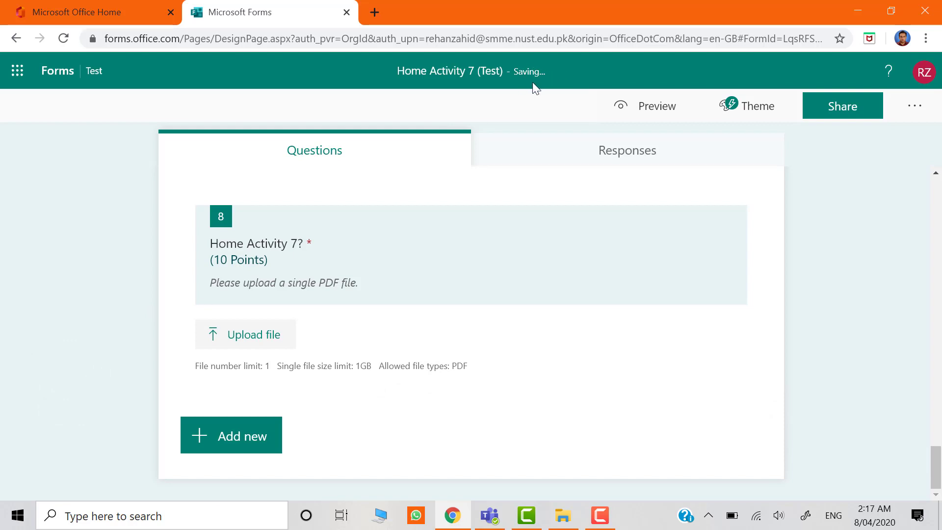
# Close the form, return to Teams and reopen the Home Activity 7 (Test) quiz from the assignment's student view.
pyautogui.click(346, 12)
pyautogui.click(858, 10)
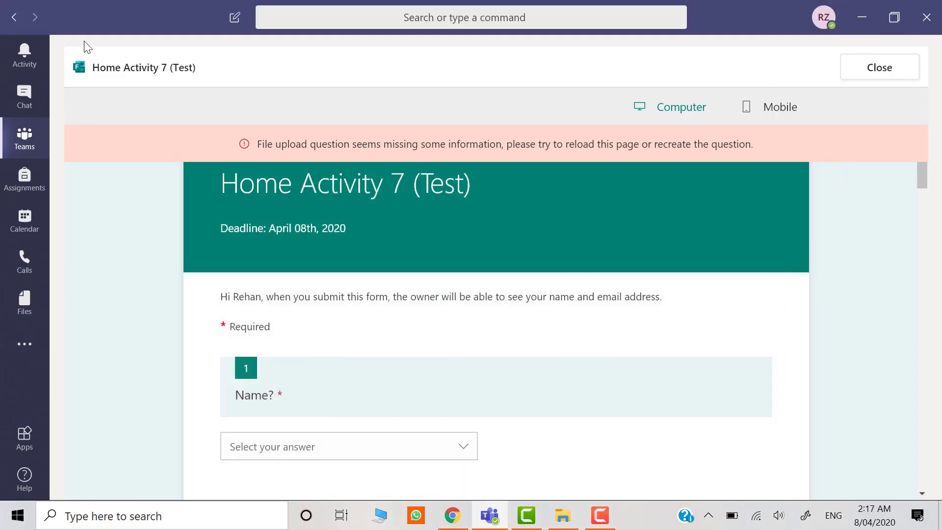
pyautogui.click(15, 18)
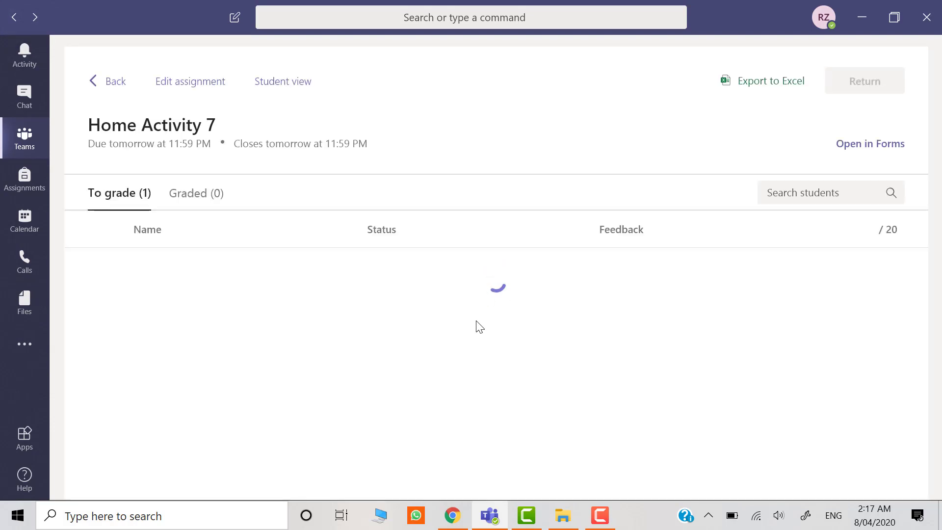
pyautogui.click(293, 84)
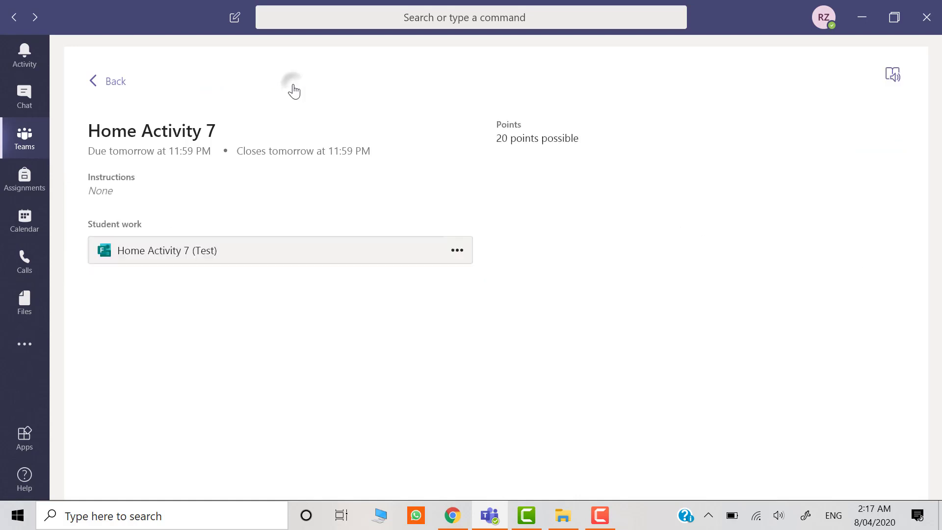
pyautogui.click(457, 250)
pyautogui.click(452, 277)
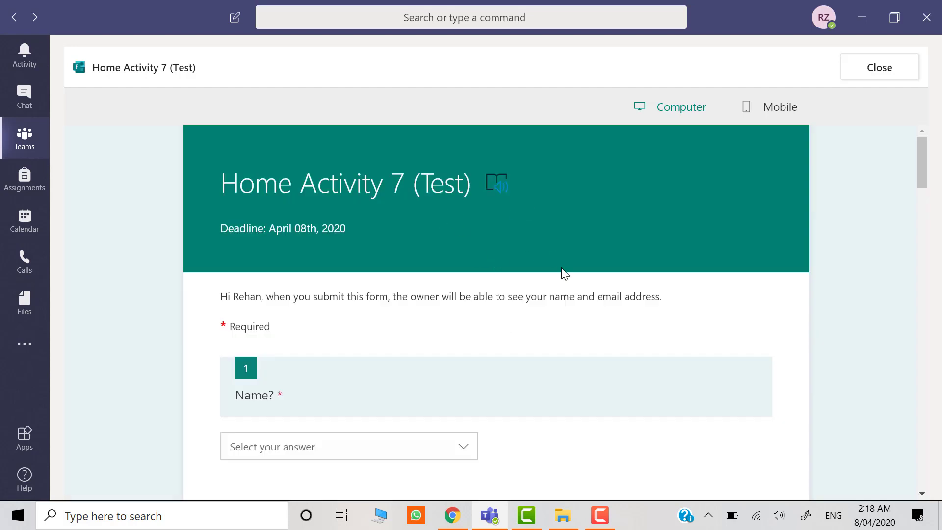
# Choose the first listed student's name in question 1 and the first listed student ID in question 2.
pyautogui.click(466, 447)
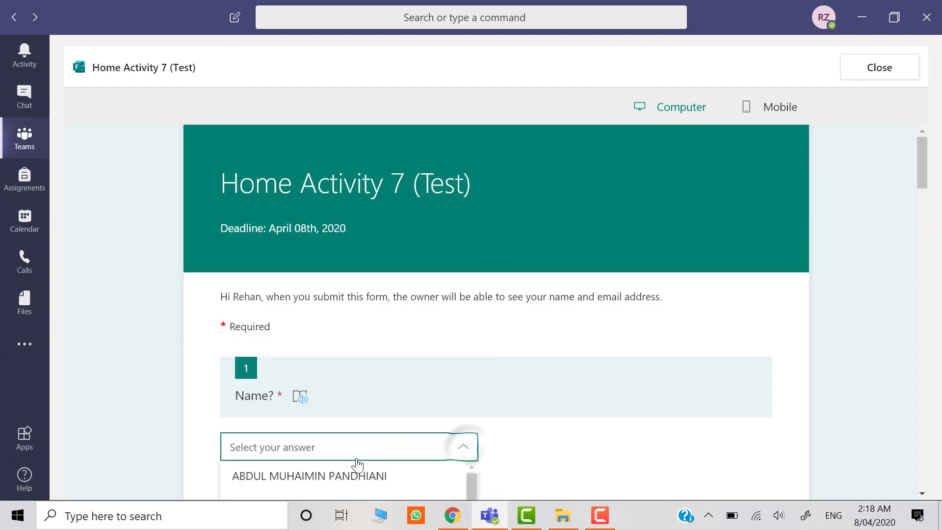
pyautogui.click(353, 474)
pyautogui.scroll(-5, 355, 475)
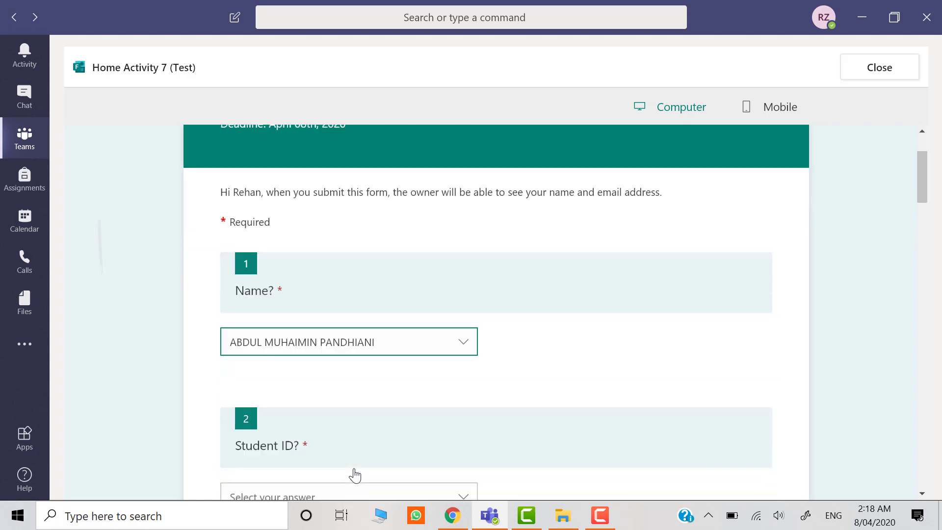
pyautogui.click(348, 335)
pyautogui.click(237, 366)
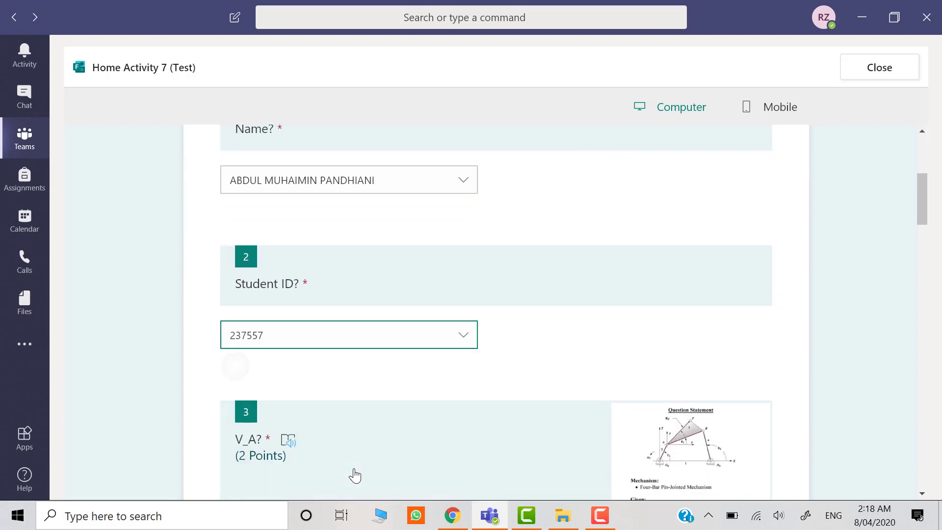
# Answer questions 3 to 5 (V_A, V_B and V_P) with 123.456 each.
pyautogui.scroll(-5, 354, 474)
pyautogui.click(240, 414)
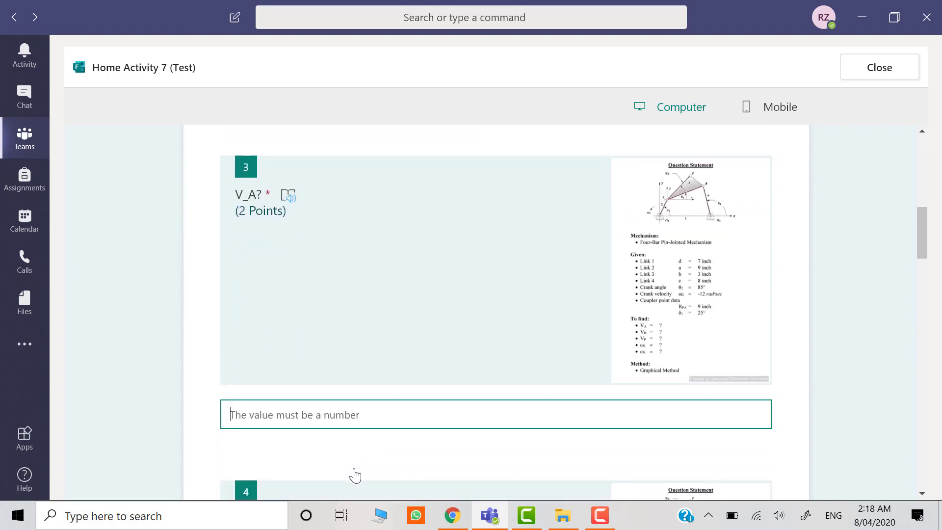
pyautogui.write('1')
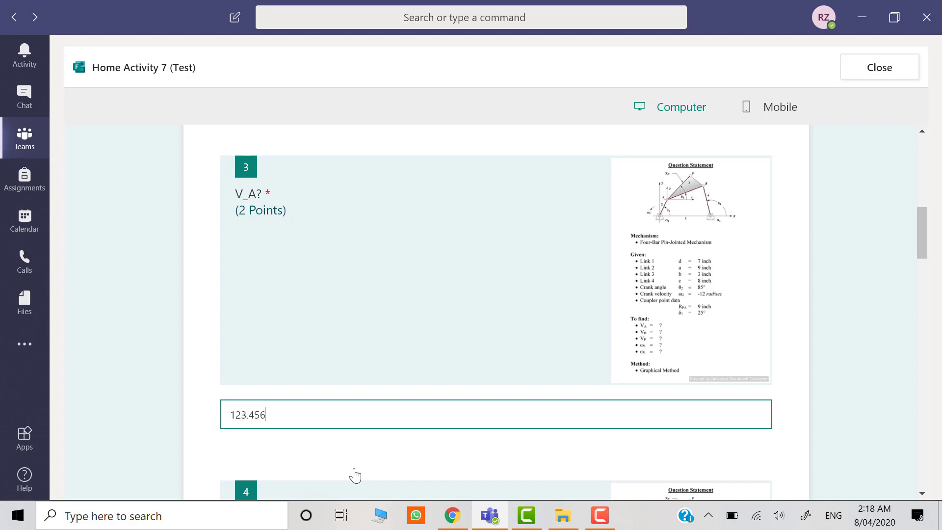
pyautogui.write('23.456')
pyautogui.scroll(-7, 355, 475)
pyautogui.click(241, 369)
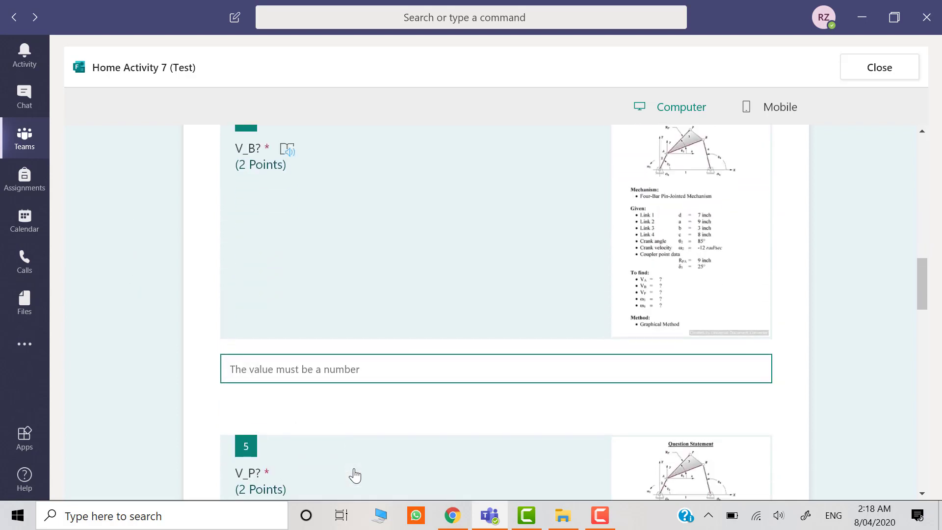
pyautogui.write('123.456')
pyautogui.press('Tab')
pyautogui.press('Tab')
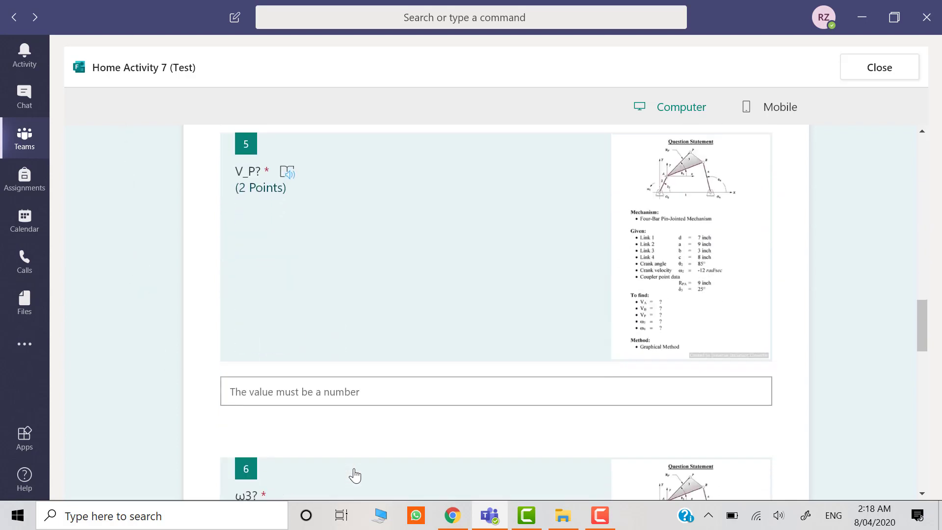
pyautogui.write('123.')
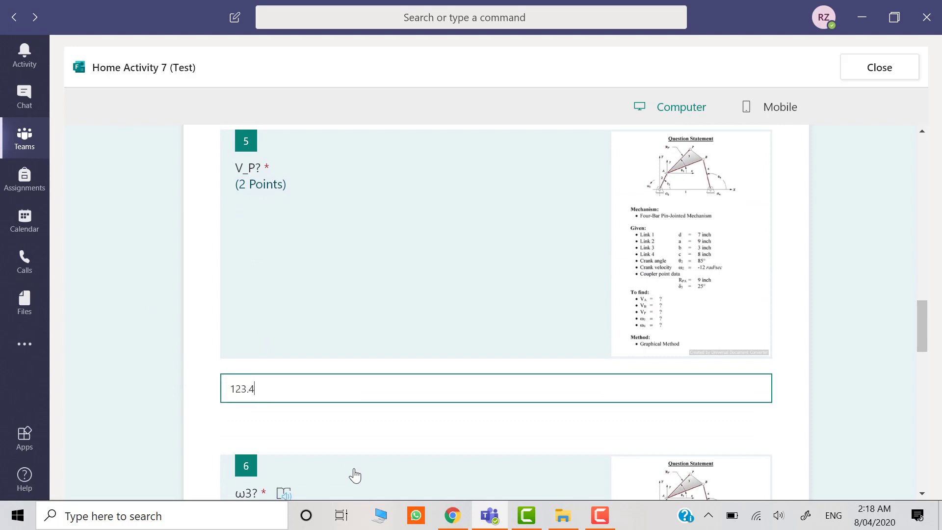
pyautogui.write('456')
# Answer questions 6 and 7 (ω3 and ω4) with 15 each.
pyautogui.press('Tab')
pyautogui.press('Tab')
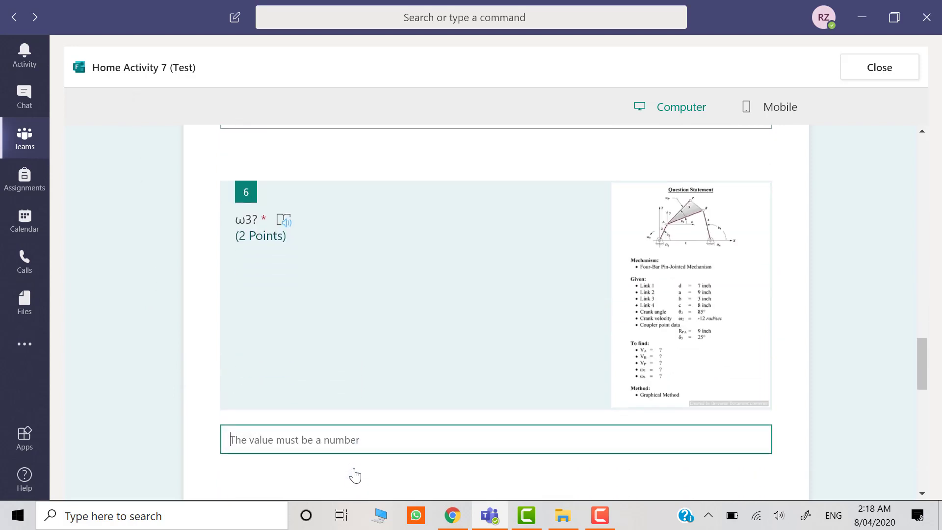
pyautogui.write('15')
pyautogui.press('Tab')
pyautogui.press('Tab')
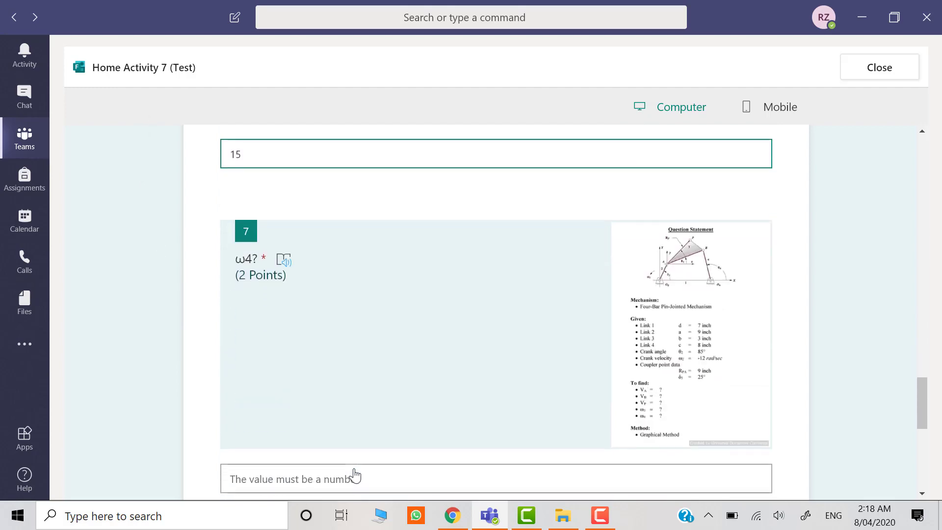
pyautogui.write('15')
# Upload Time Table.pdf as the answer to question 8 and submit the quiz.
pyautogui.scroll(-5, 354, 474)
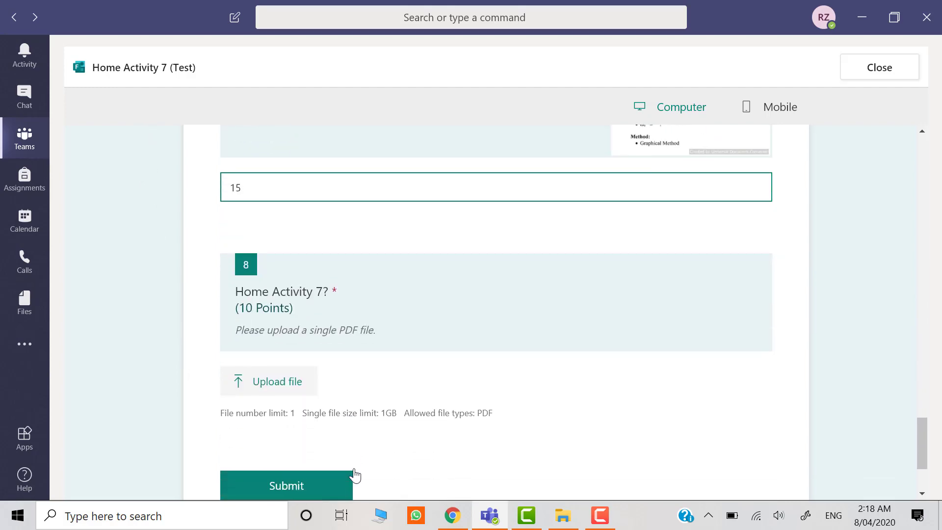
pyautogui.press('Tab')
pyautogui.press('Tab')
pyautogui.press('Return')
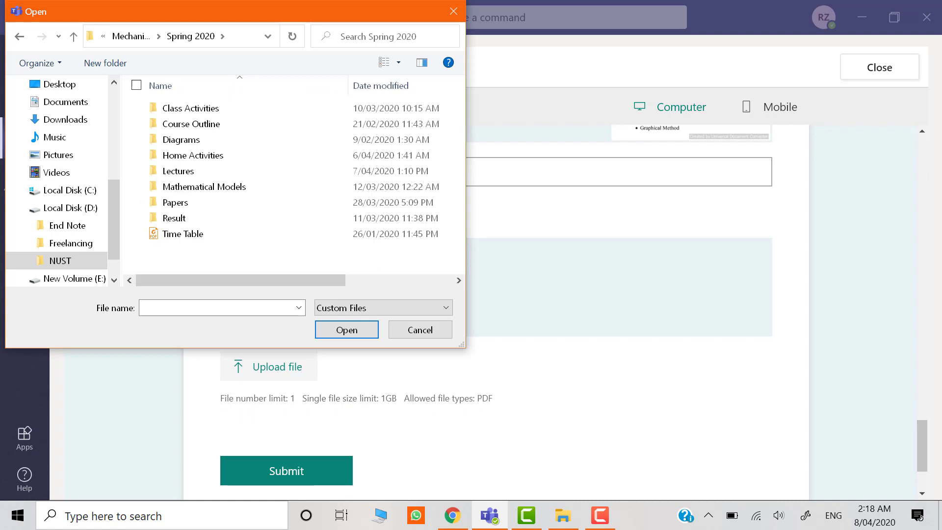
pyautogui.doubleClick(176, 233)
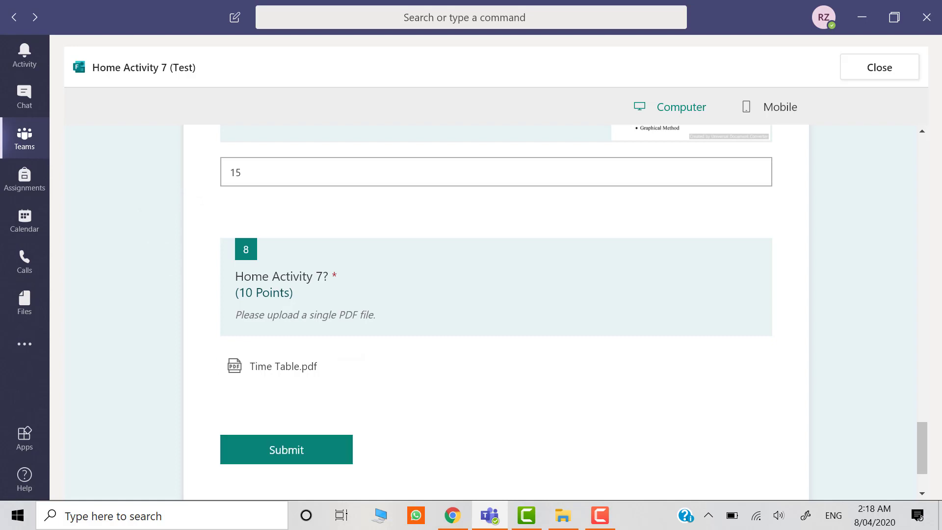
pyautogui.click(287, 449)
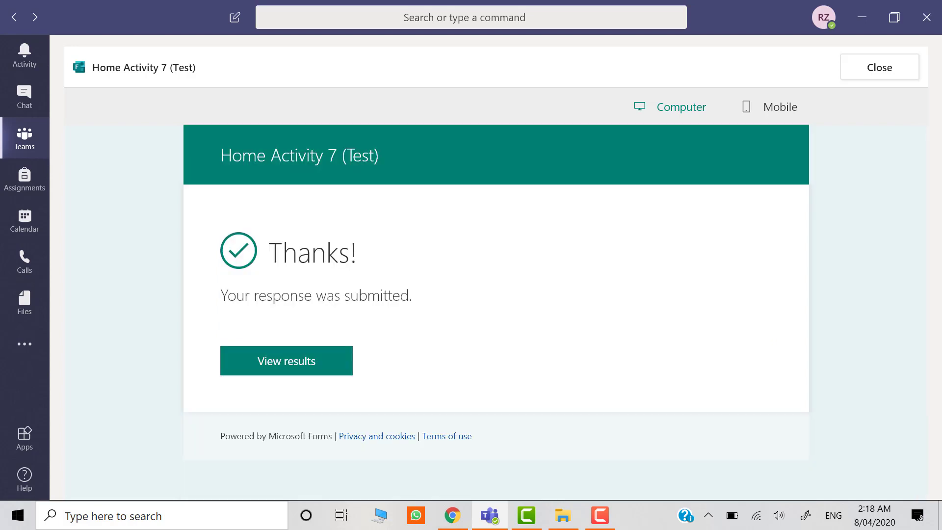
# View the submitted quiz's results, review the recorded answers and points for each question, and go back to the assignment.
pyautogui.click(223, 365)
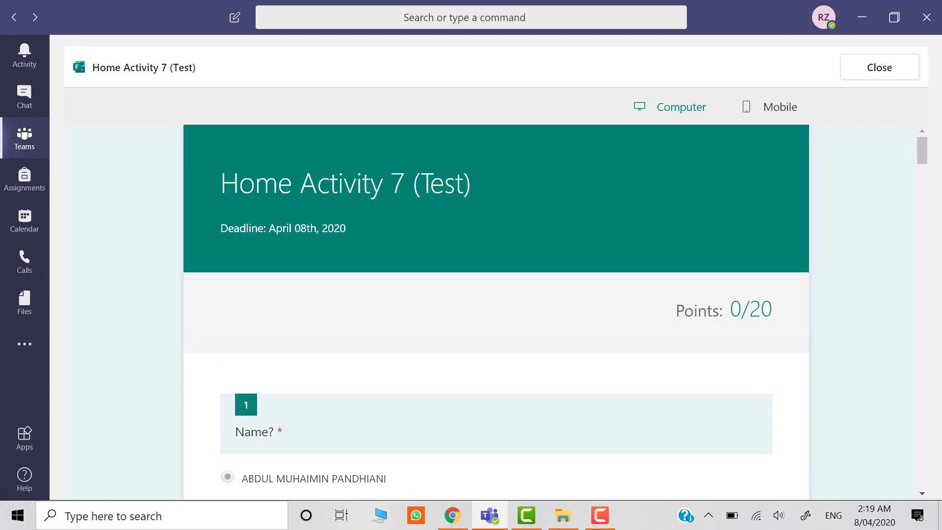
pyautogui.scroll(-15, 495, 314)
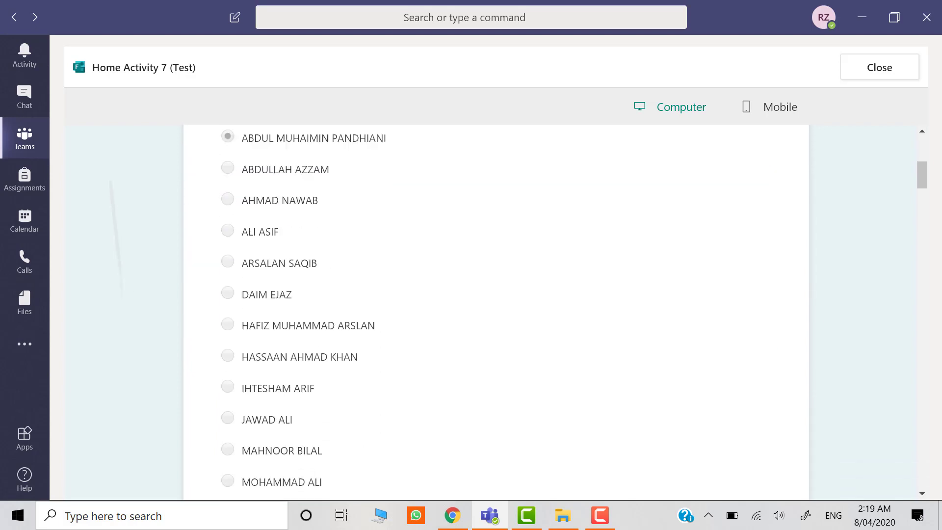
pyautogui.scroll(-18, 495, 314)
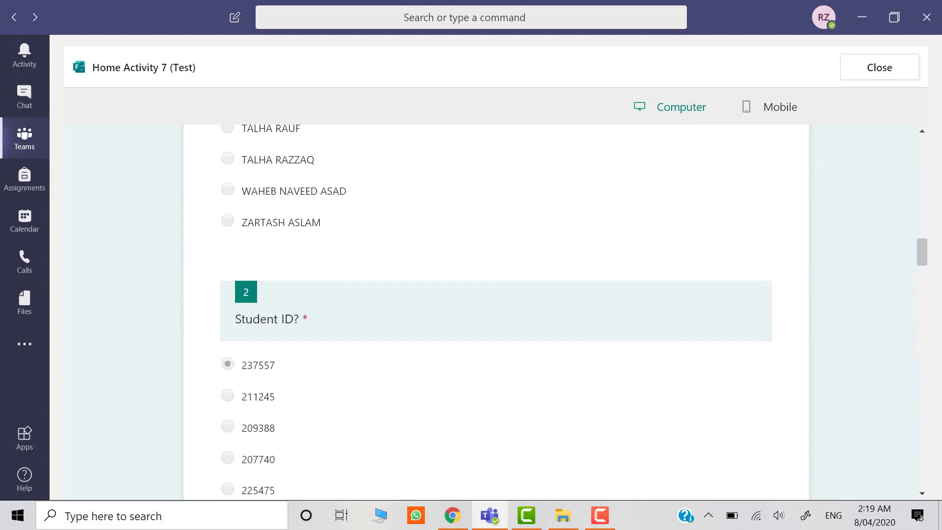
pyautogui.scroll(-16, 495, 314)
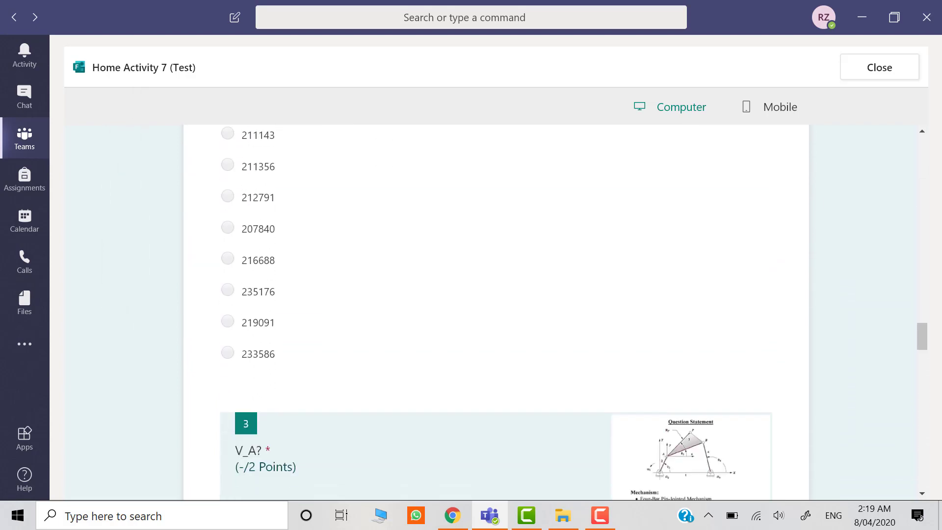
pyautogui.scroll(-16, 496, 314)
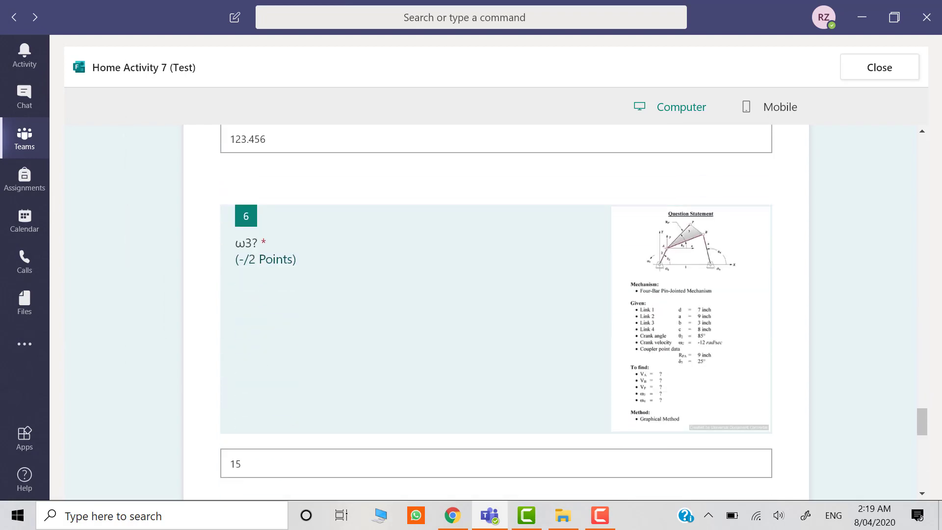
pyautogui.scroll(-12, 495, 314)
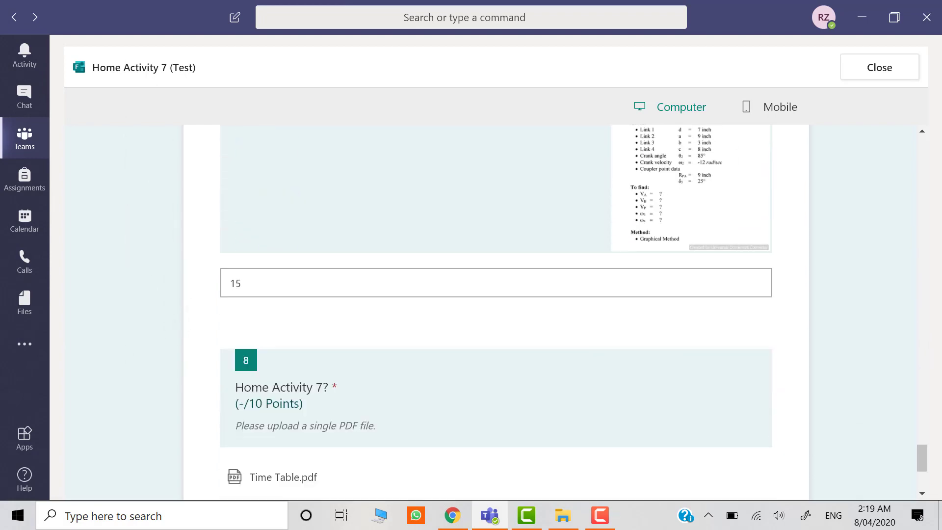
pyautogui.scroll(20, 496, 314)
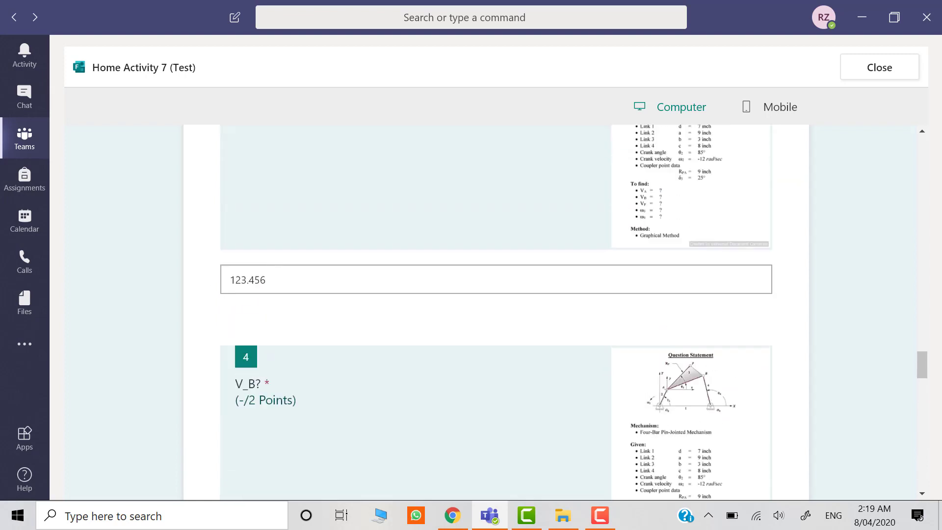
pyautogui.click(14, 17)
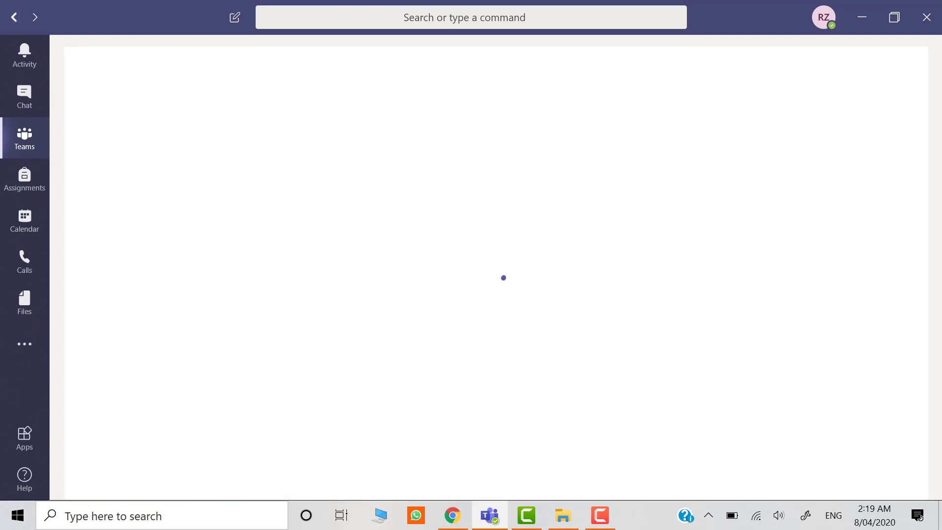